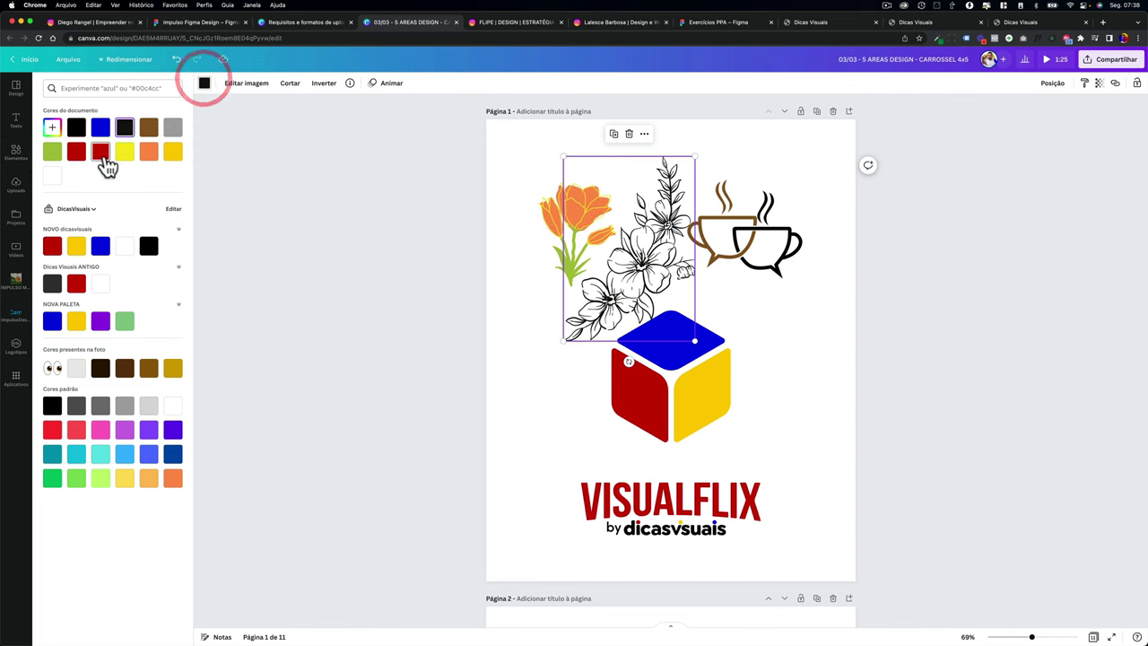
# Move the tulip away from the line-art flowers and recolor its orange petals dark brown
pyautogui.moveTo(543, 223); pyautogui.dragTo(523, 216)
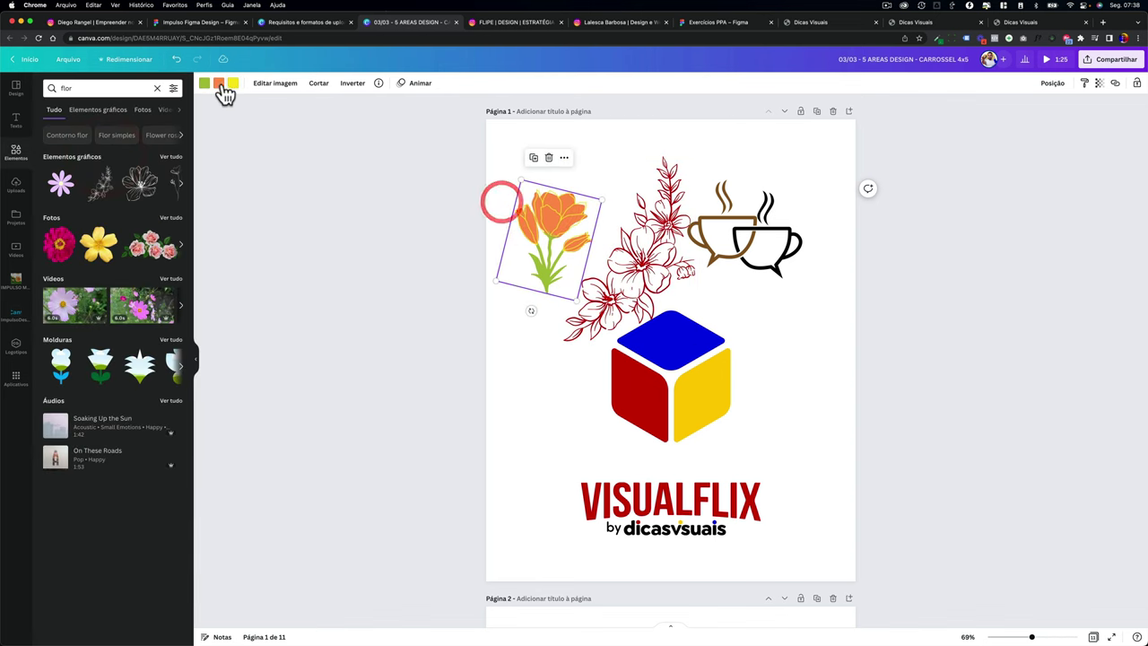
pyautogui.click(218, 82)
pyautogui.click(145, 346)
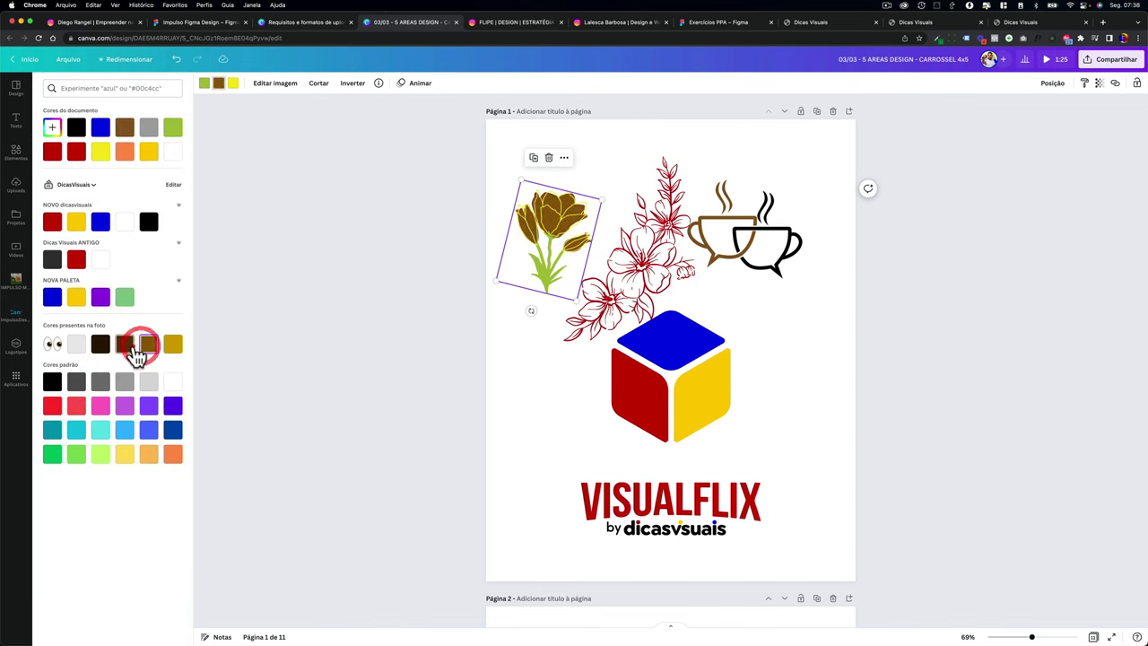
pyautogui.click(127, 344)
# Reposition the line-art flowers, the coffee cups, the cube and the VISUALFLIX logo on page 1
pyautogui.click(617, 269)
pyautogui.moveTo(614, 272); pyautogui.dragTo(590, 252)
pyautogui.moveTo(767, 260); pyautogui.dragTo(783, 276)
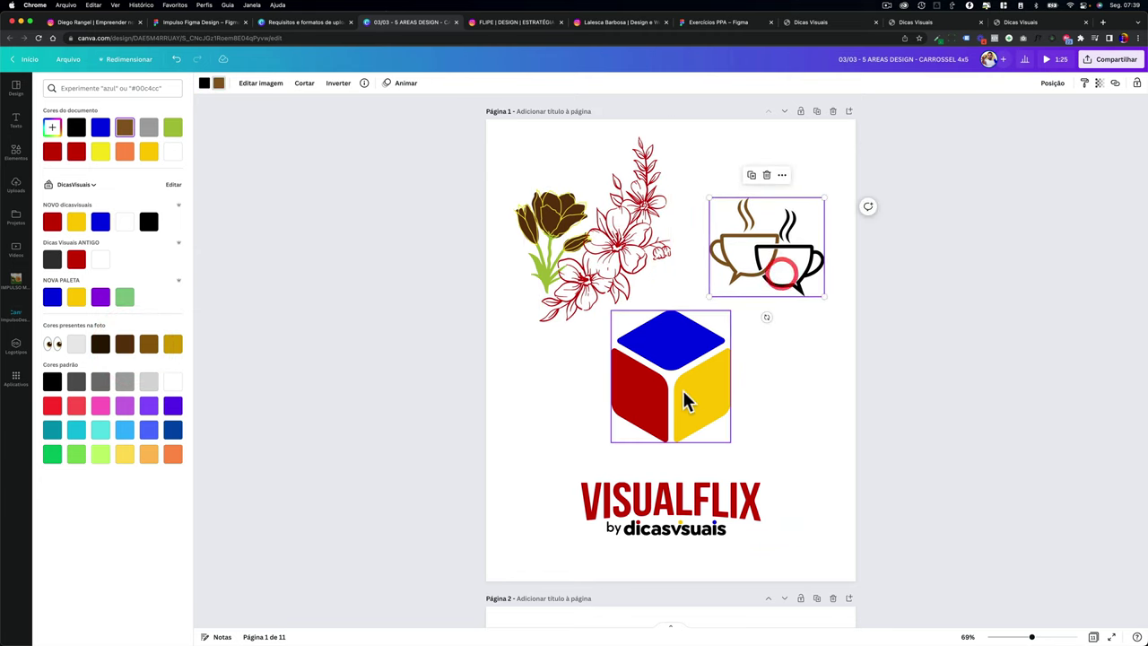
pyautogui.moveTo(685, 397); pyautogui.dragTo(684, 409)
pyautogui.moveTo(631, 507); pyautogui.dragTo(630, 490)
# Try bright yellow on the red VISUALFLIX lettering and undo the color change
pyautogui.click(220, 84)
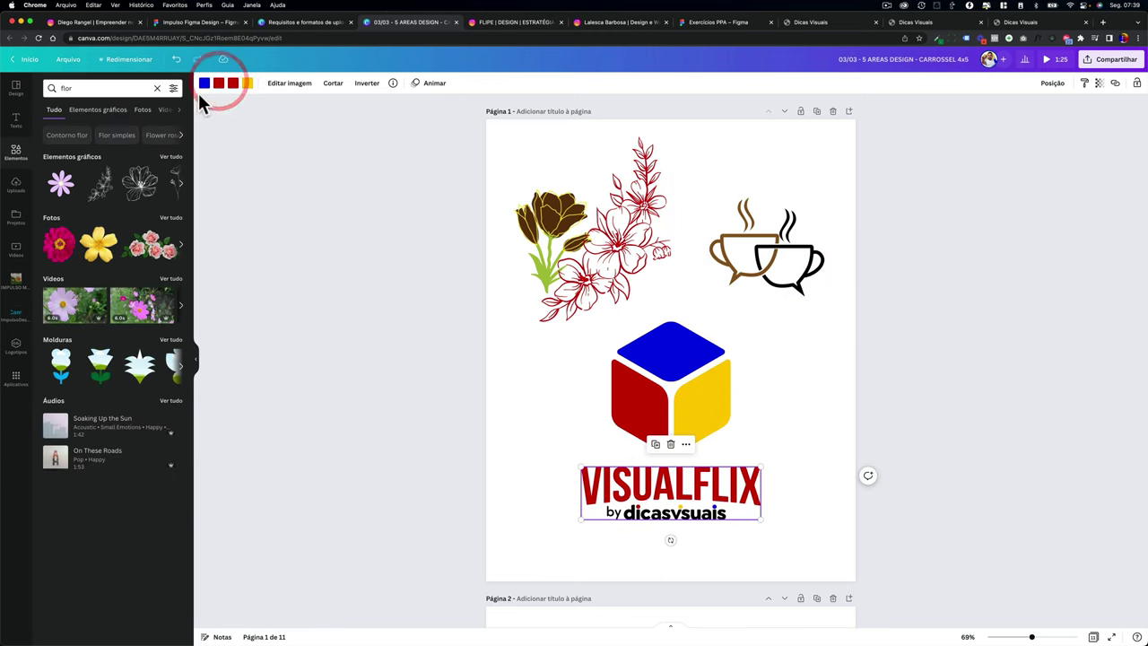
pyautogui.click(219, 84)
pyautogui.click(125, 151)
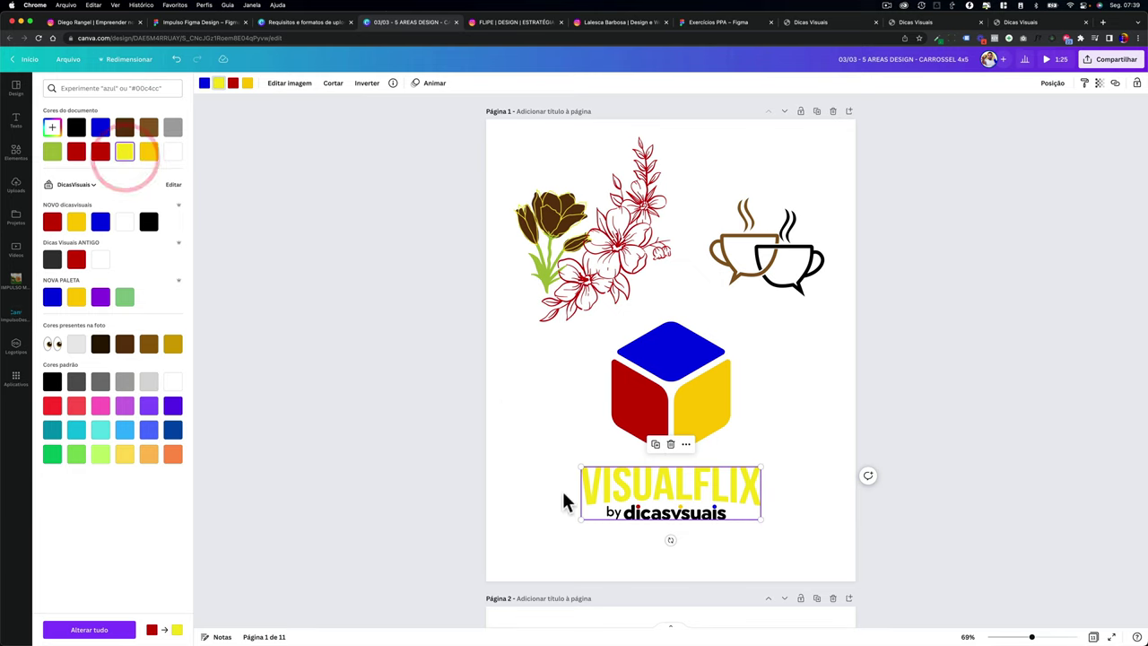
pyautogui.press('super+z')
# Scale the VISUALFLIX logo to slightly smaller than its original size beneath the cube, and try resizing the cube
pyautogui.moveTo(581, 517); pyautogui.dragTo(512, 548)
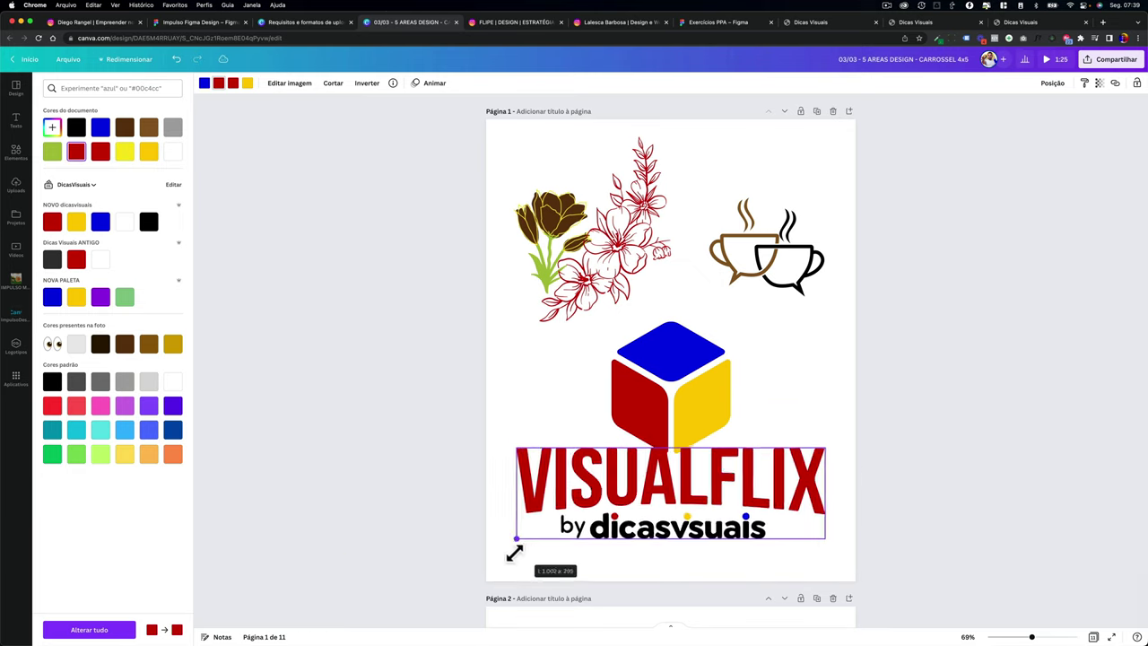
pyautogui.moveTo(550, 460); pyautogui.dragTo(595, 485)
pyautogui.click(633, 408)
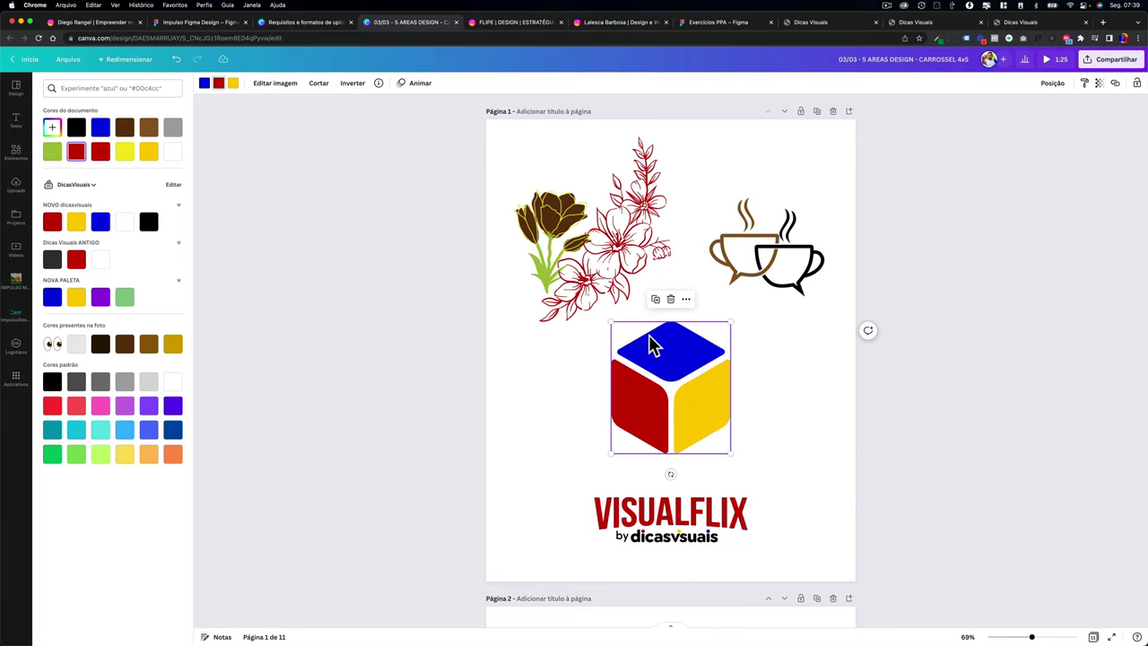
pyautogui.moveTo(611, 323); pyautogui.dragTo(597, 341)
# Preview the element animations available for the cube without applying one
pyautogui.click(415, 84)
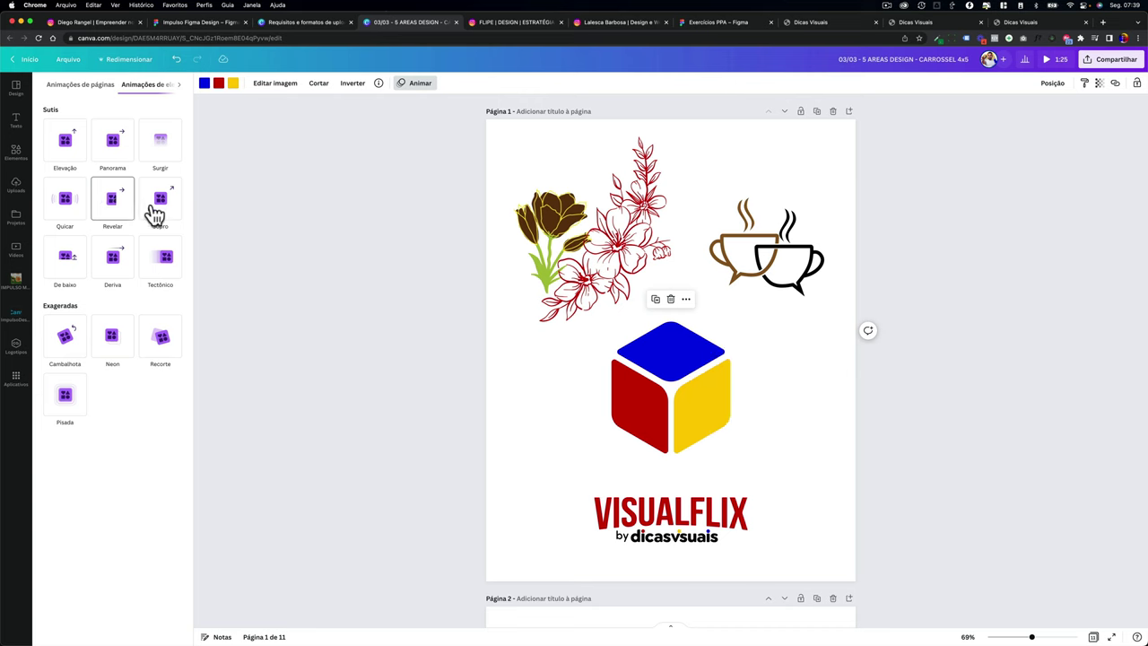
pyautogui.click(474, 385)
pyautogui.click(672, 396)
# Ungroup the red cover artwork on page 2 and try moving its cube and red shape separately
pyautogui.scroll(-5, 650, 407)
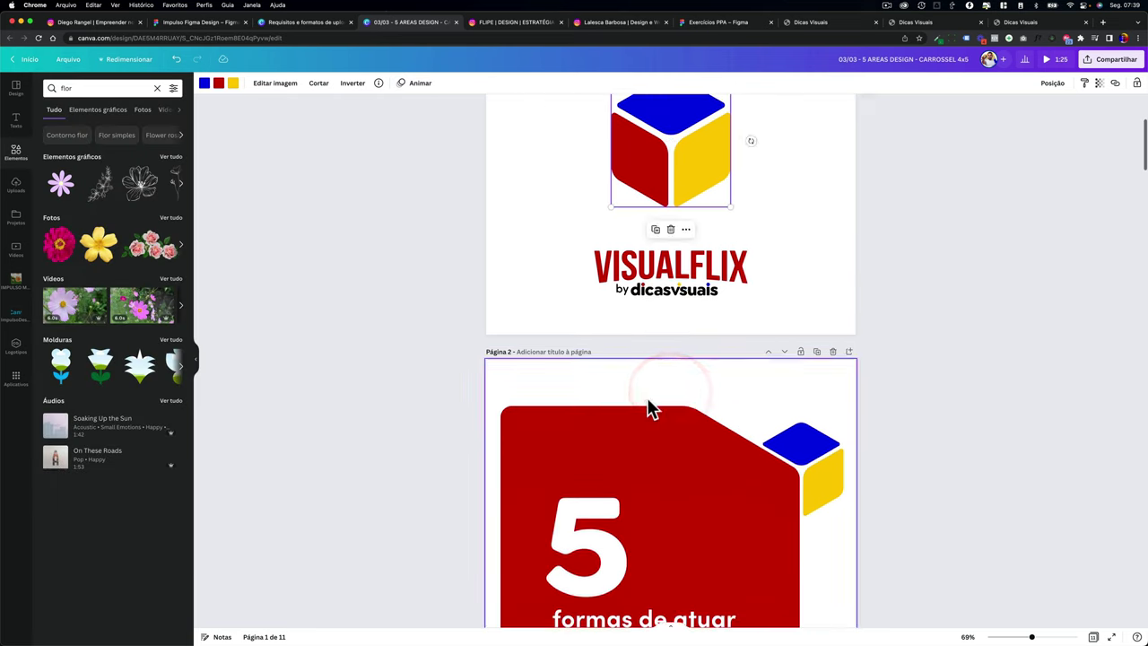
pyautogui.click(737, 302)
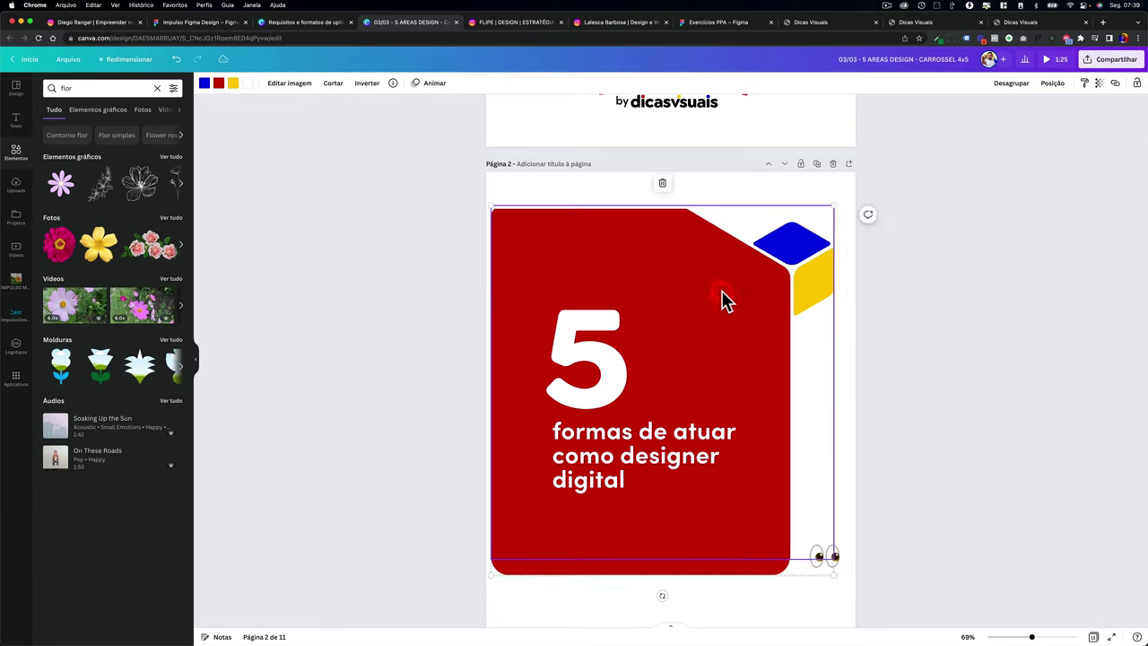
pyautogui.click(1015, 92)
pyautogui.click(712, 190)
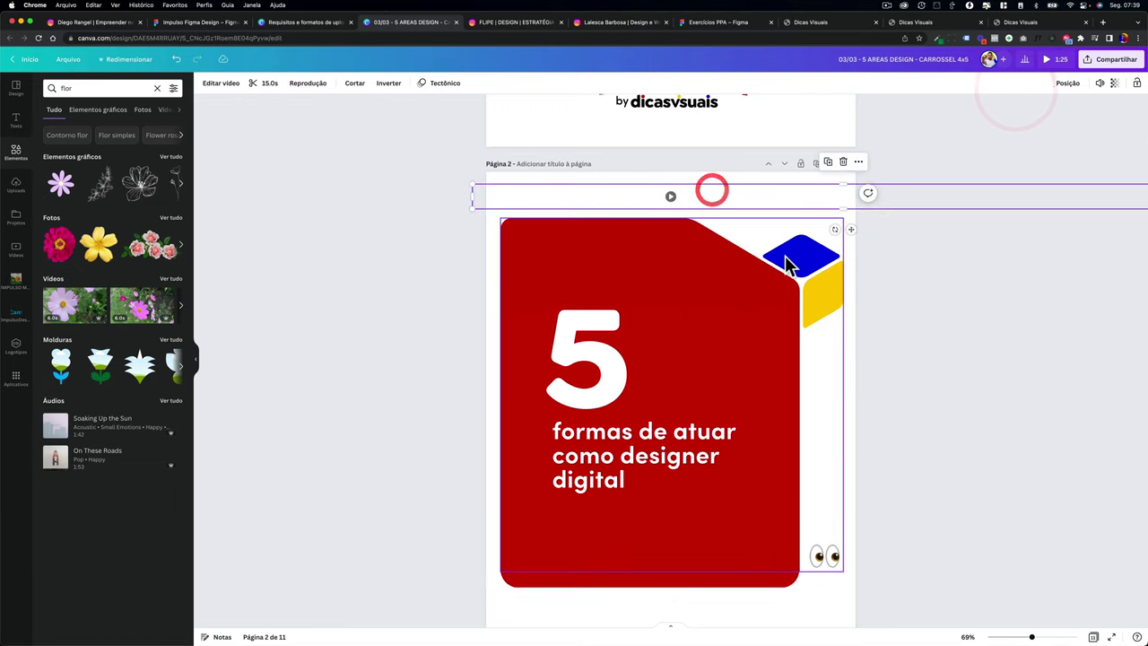
pyautogui.moveTo(789, 264)
pyautogui.mouseDown()
pyautogui.moveTo(807, 249)
pyautogui.moveTo(762, 212)
pyautogui.moveTo(798, 239)
pyautogui.moveTo(796, 251)
pyautogui.mouseUp()
pyautogui.moveTo(559, 583)
pyautogui.mouseDown()
pyautogui.moveTo(533, 590)
pyautogui.moveTo(543, 583)
pyautogui.mouseUp()
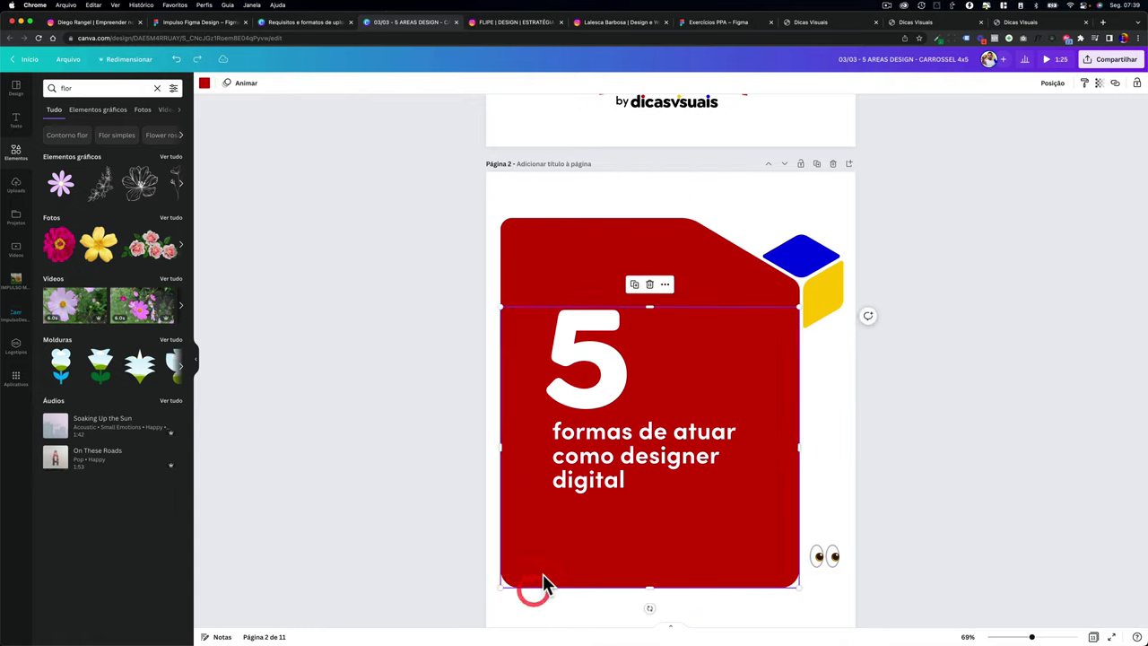
# Return to page 1 and enlarge the cube slightly above the VISUALFLIX logo
pyautogui.click(474, 505)
pyautogui.scroll(10, 716, 268)
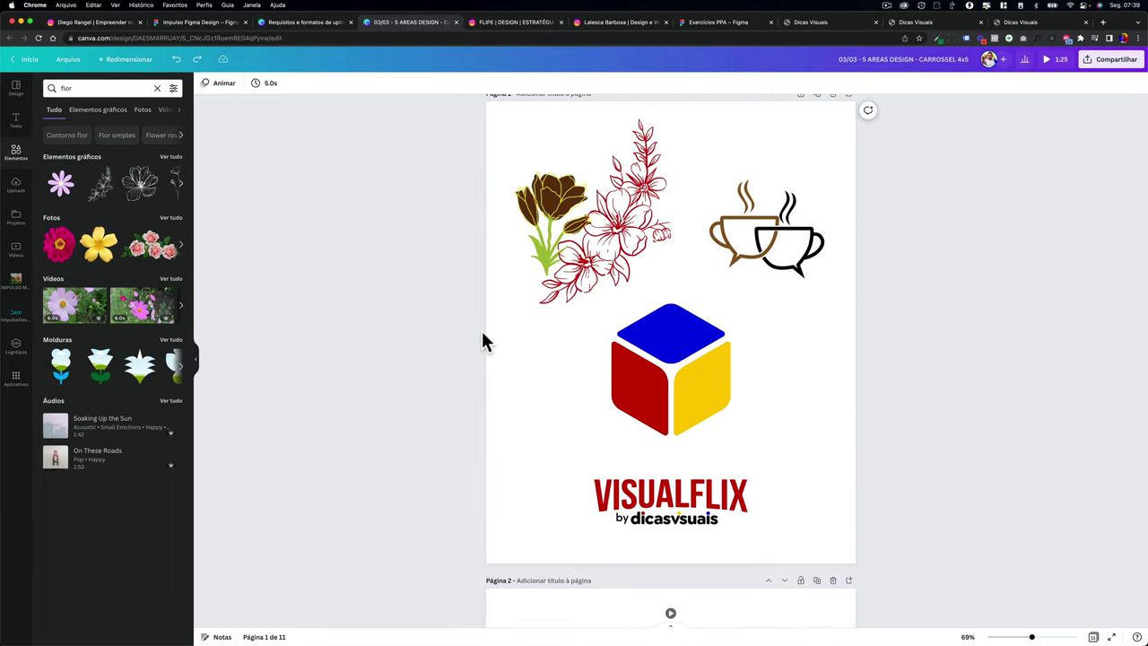
pyautogui.scroll(1, 481, 329)
pyautogui.moveTo(436, 331); pyautogui.dragTo(500, 198)
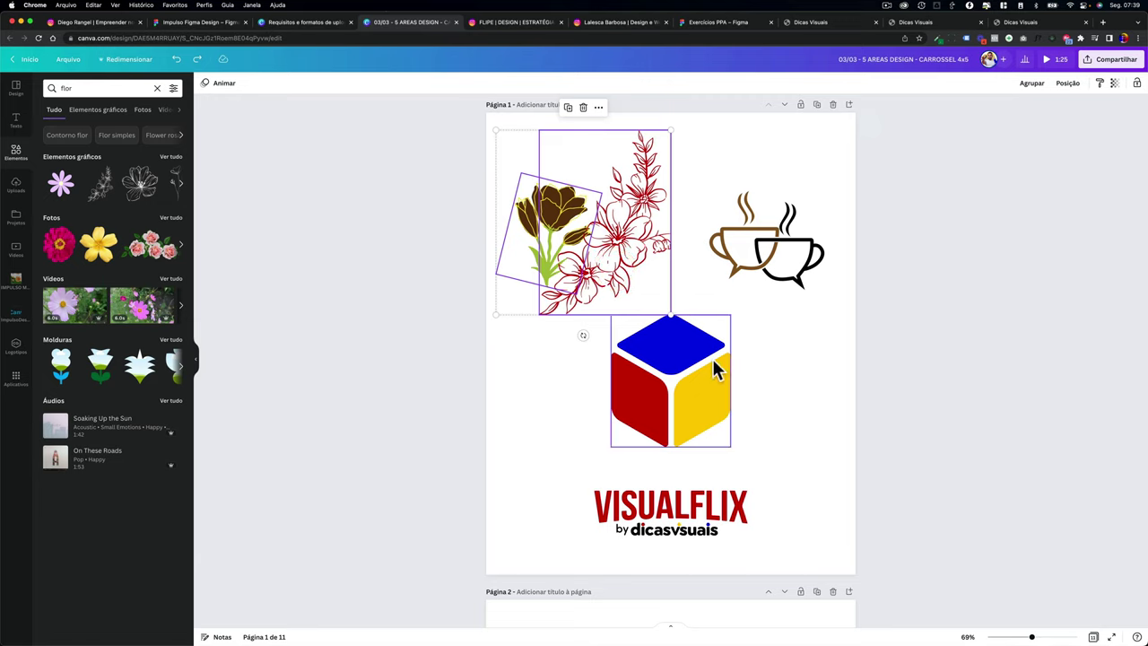
pyautogui.click(683, 395)
pyautogui.moveTo(733, 305)
pyautogui.mouseDown()
pyautogui.moveTo(766, 279)
pyautogui.moveTo(738, 302)
pyautogui.mouseUp()
pyautogui.click(412, 199)
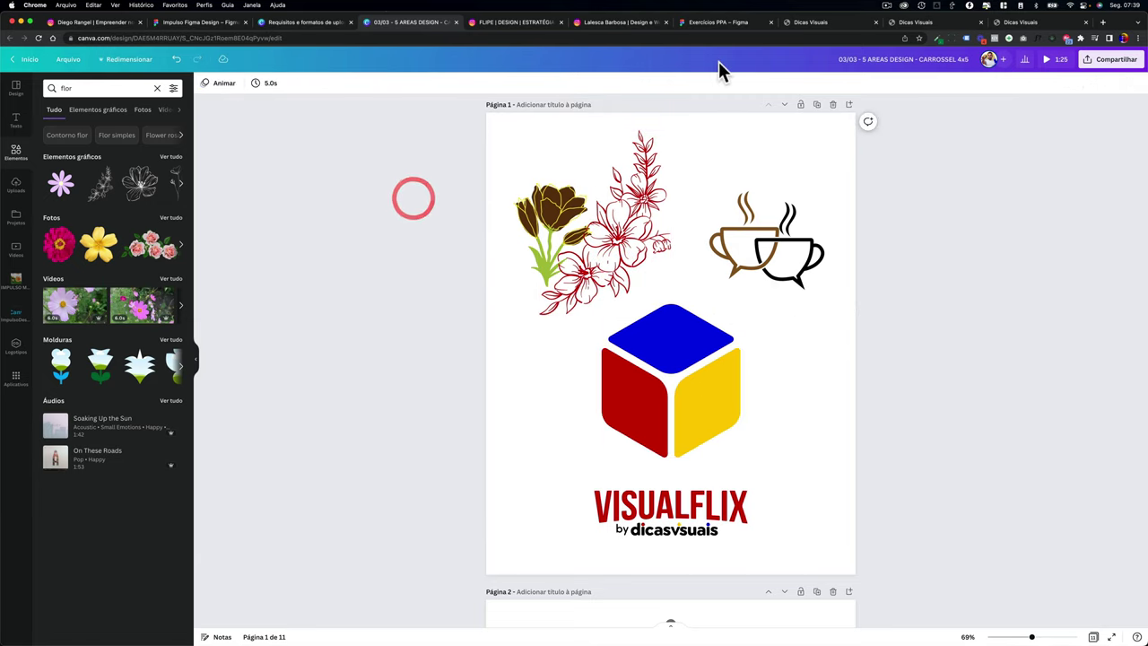
# Check the Impulso course list in the browser and look over the flipeagencia Instagram profile
pyautogui.click(824, 26)
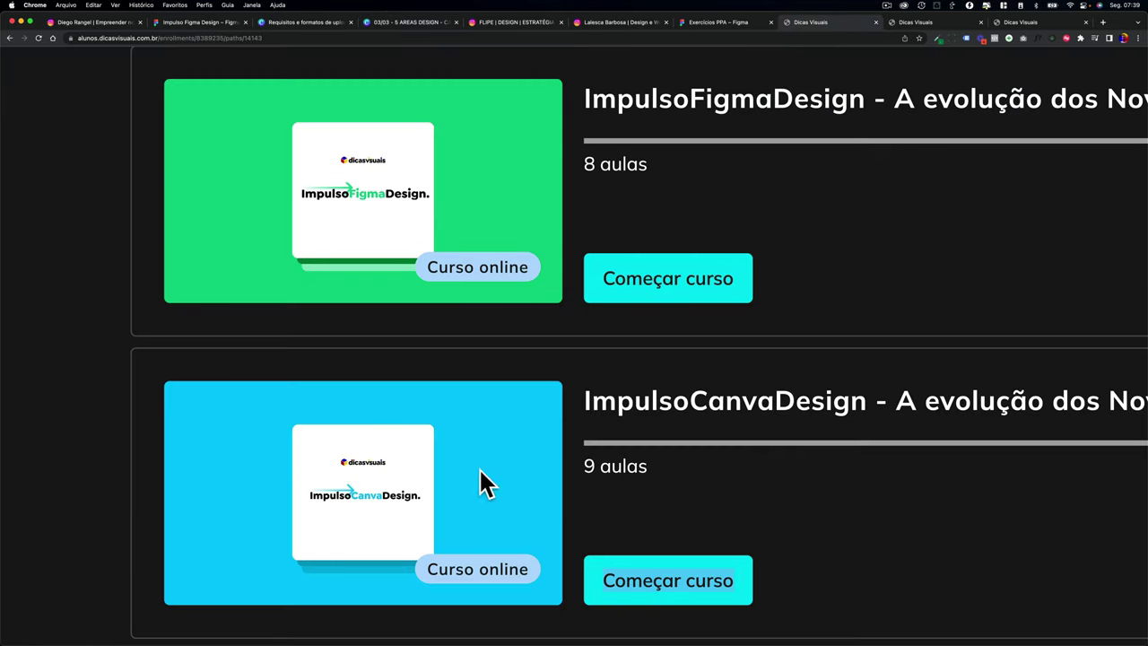
pyautogui.click(503, 24)
pyautogui.scroll(-2, 407, 274)
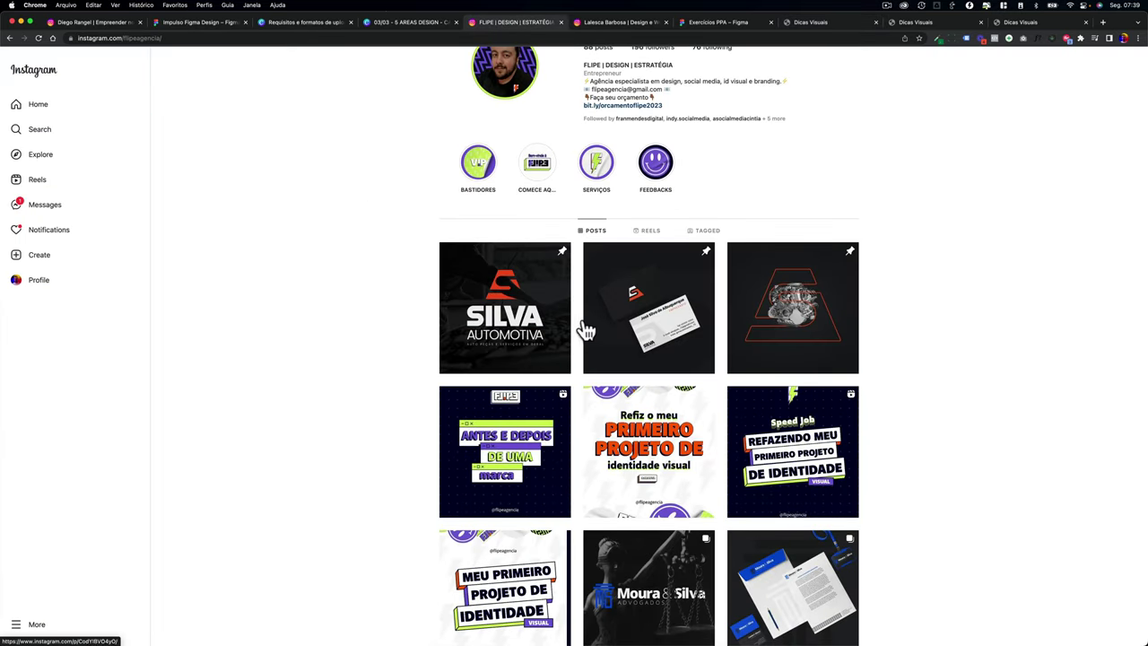
pyautogui.scroll(-1, 632, 345)
pyautogui.scroll(2, 505, 148)
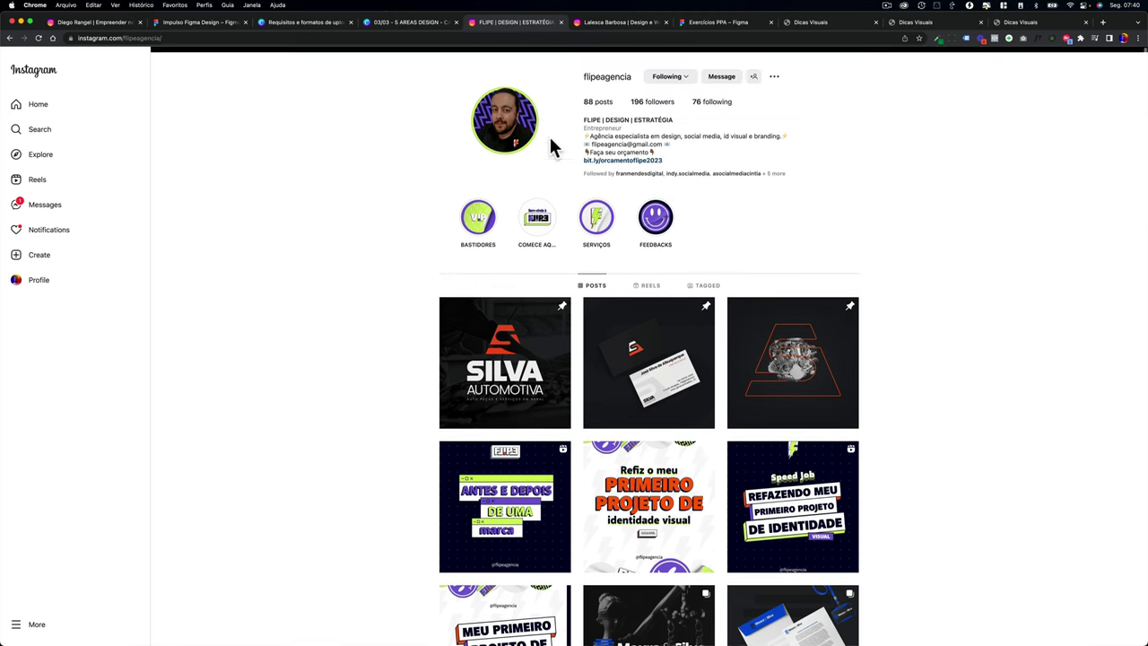
pyautogui.scroll(-1, 551, 146)
# View the brand redesign reel and both images of the pinned Silva Automotiva post
pyautogui.click(520, 440)
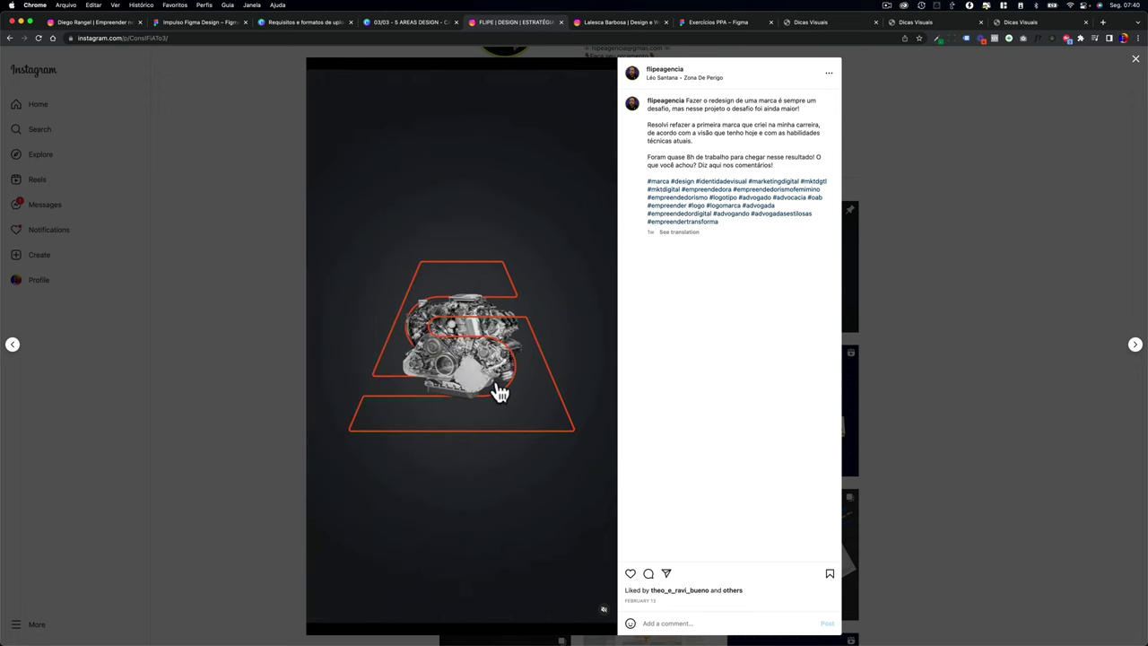
pyautogui.click(261, 398)
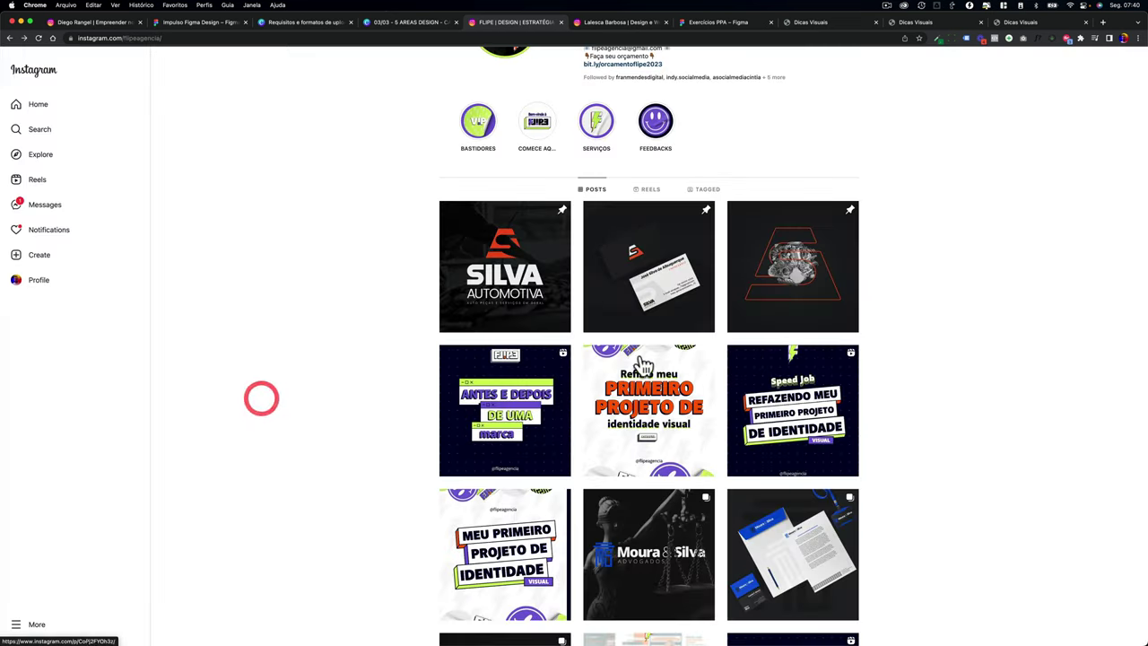
pyautogui.click(549, 306)
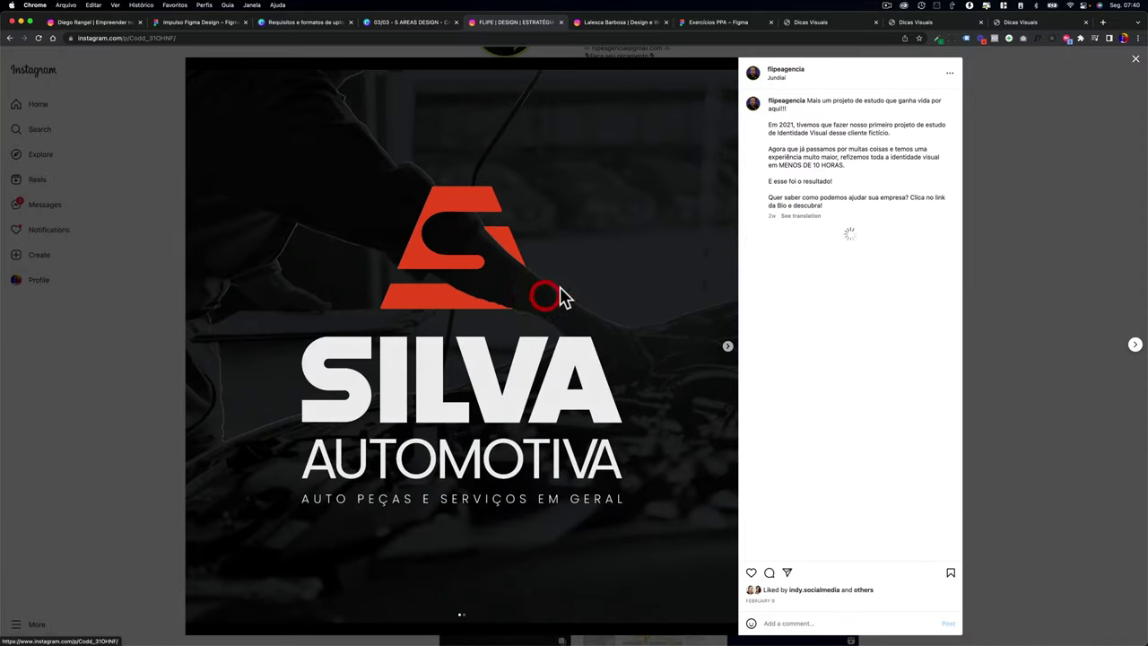
pyautogui.click(727, 347)
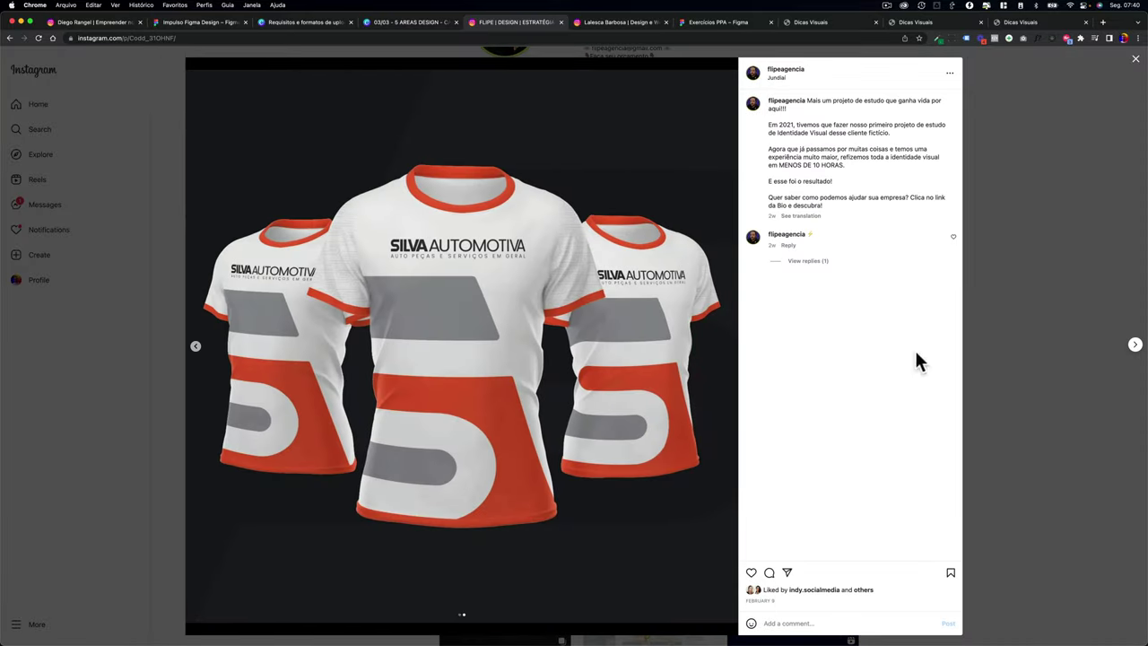
pyautogui.click(1049, 356)
# Browse the older posts in the flipeagencia grid and return to the profile header
pyautogui.scroll(-10, 862, 371)
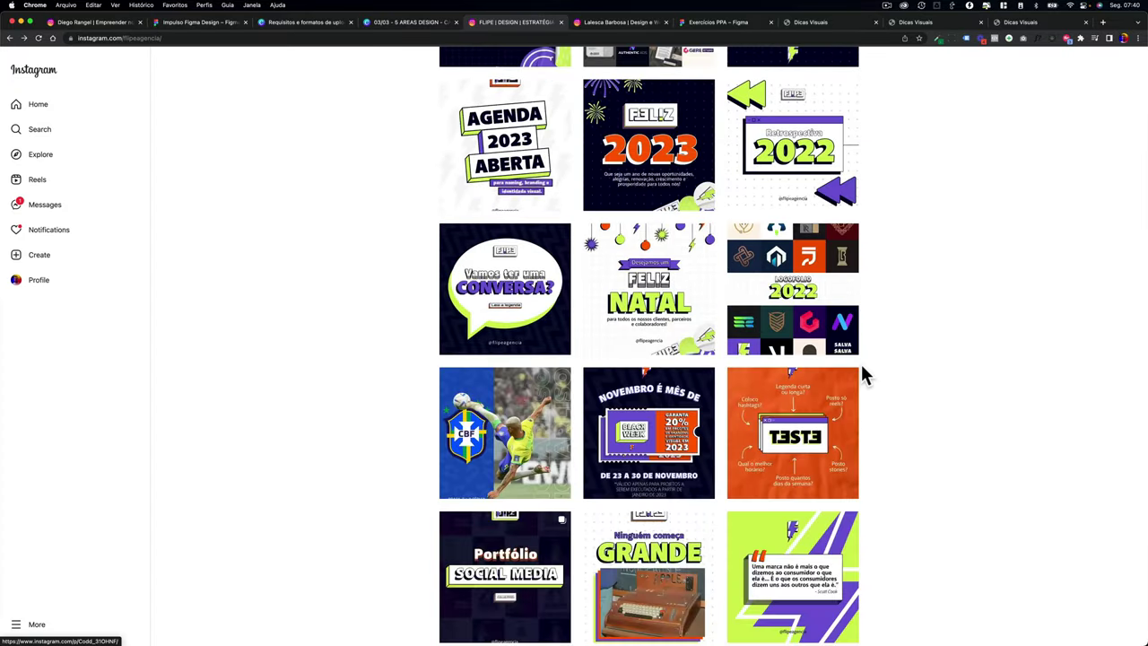
pyautogui.scroll(-3, 861, 368)
pyautogui.scroll(-1, 862, 368)
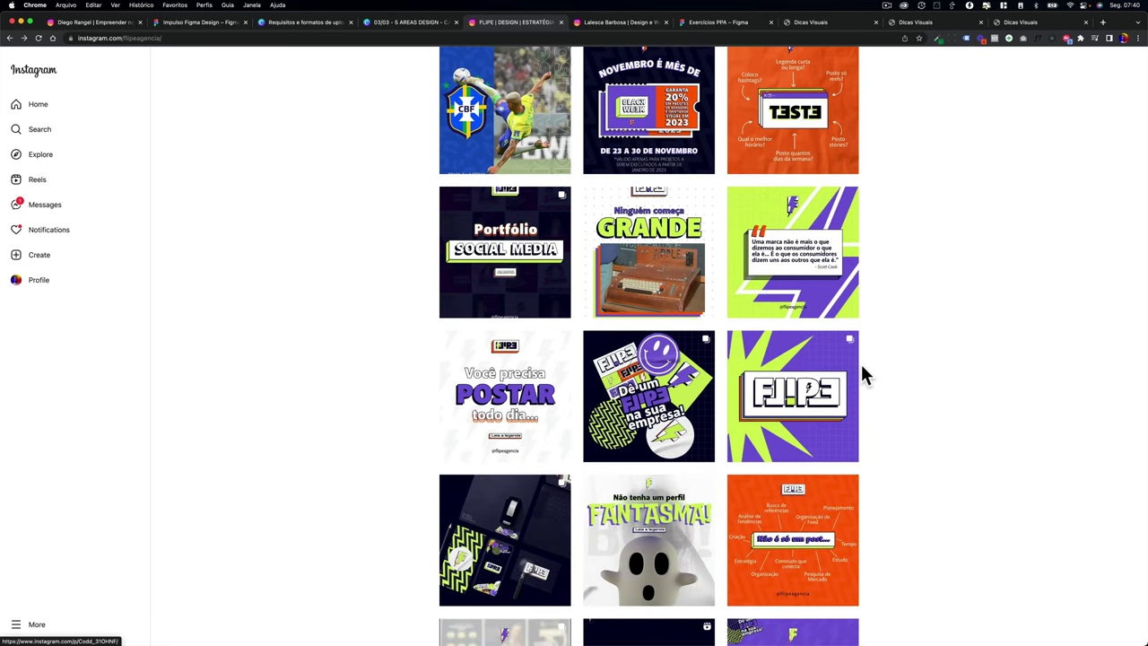
pyautogui.scroll(-5, 861, 368)
pyautogui.scroll(20, 862, 367)
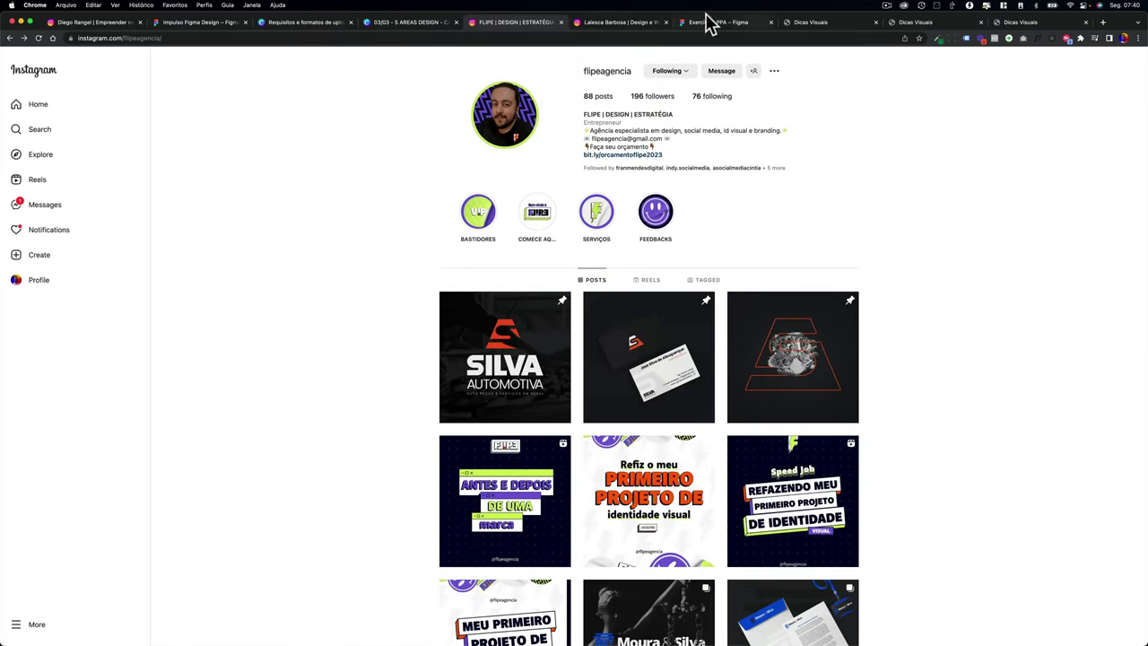
# Switch to the Moura e Silva Advogados Instagram post and go through its carousel of brand mockups
pyautogui.click(632, 23)
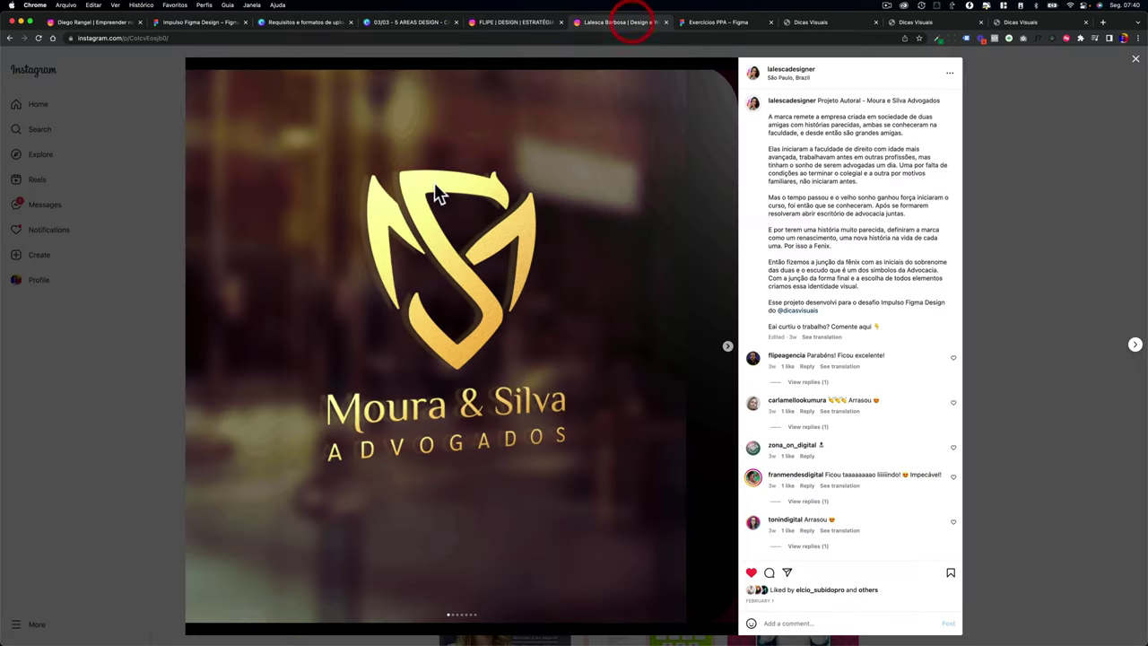
pyautogui.click(727, 347)
pyautogui.click(728, 347)
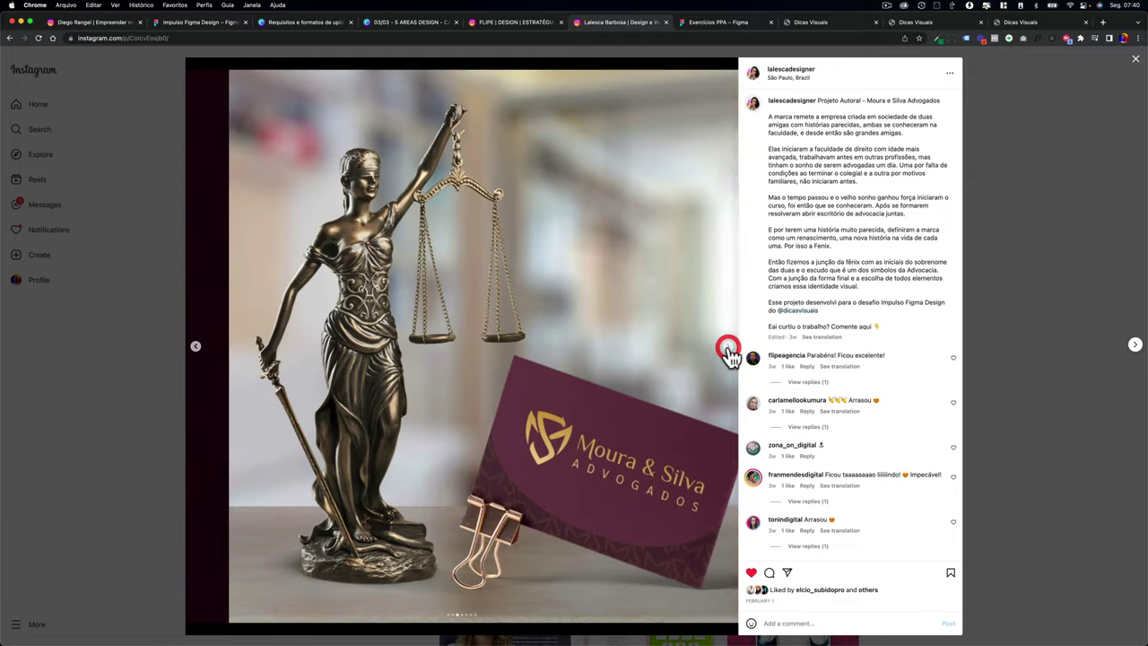
pyautogui.click(728, 347)
pyautogui.click(727, 347)
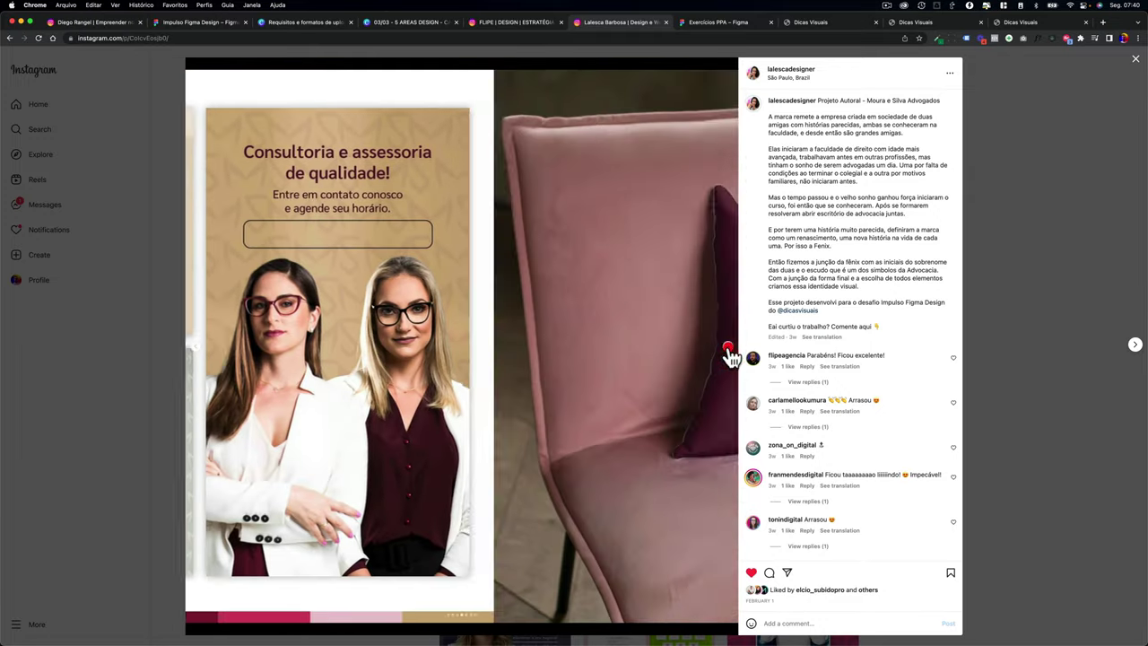
pyautogui.click(727, 347)
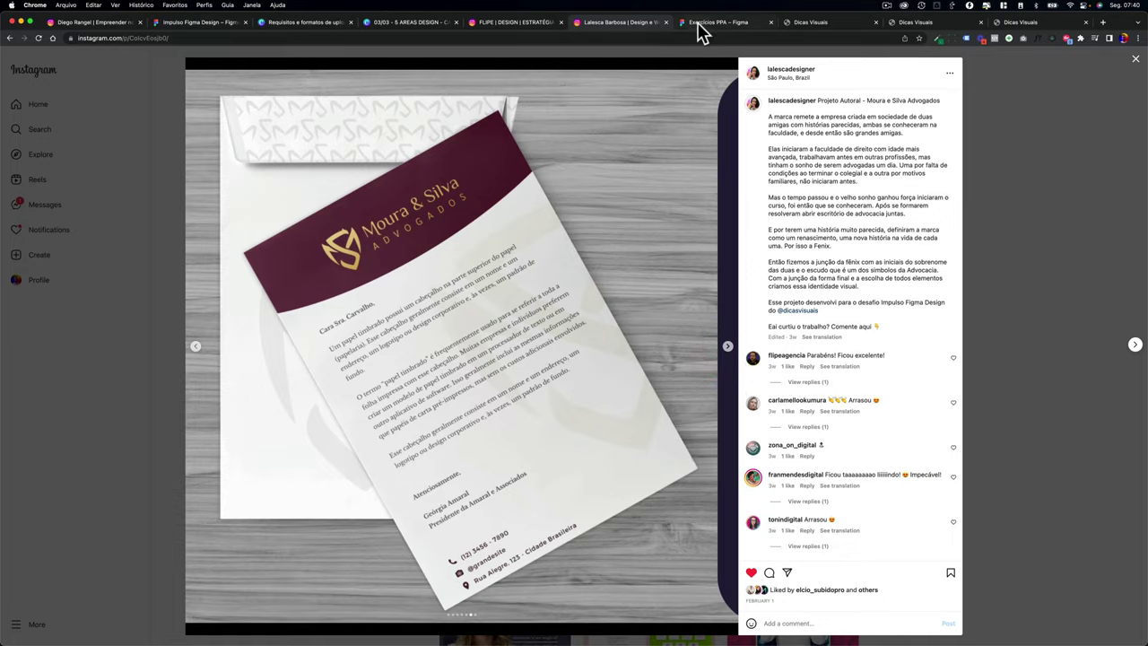
# Switch to the Exercícios PPA file in Figma and examine the Moura & Silva logos, patterns, post models and mockups
pyautogui.click(698, 23)
pyautogui.scroll(5, 491, 318)
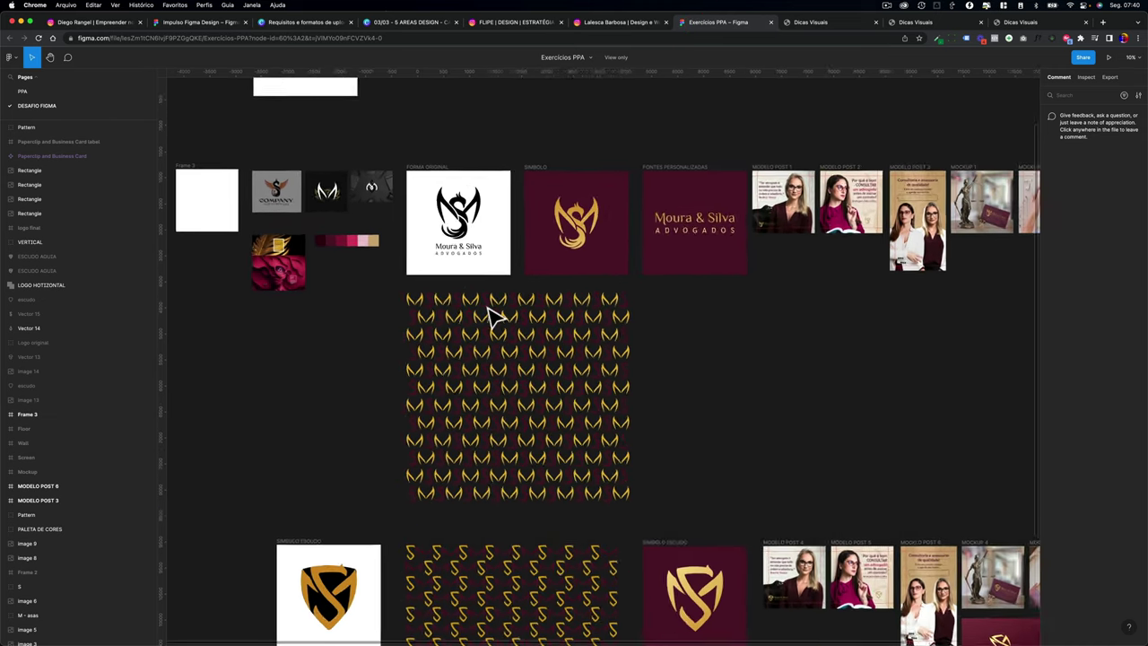
pyautogui.hscroll(2, 659, 298)
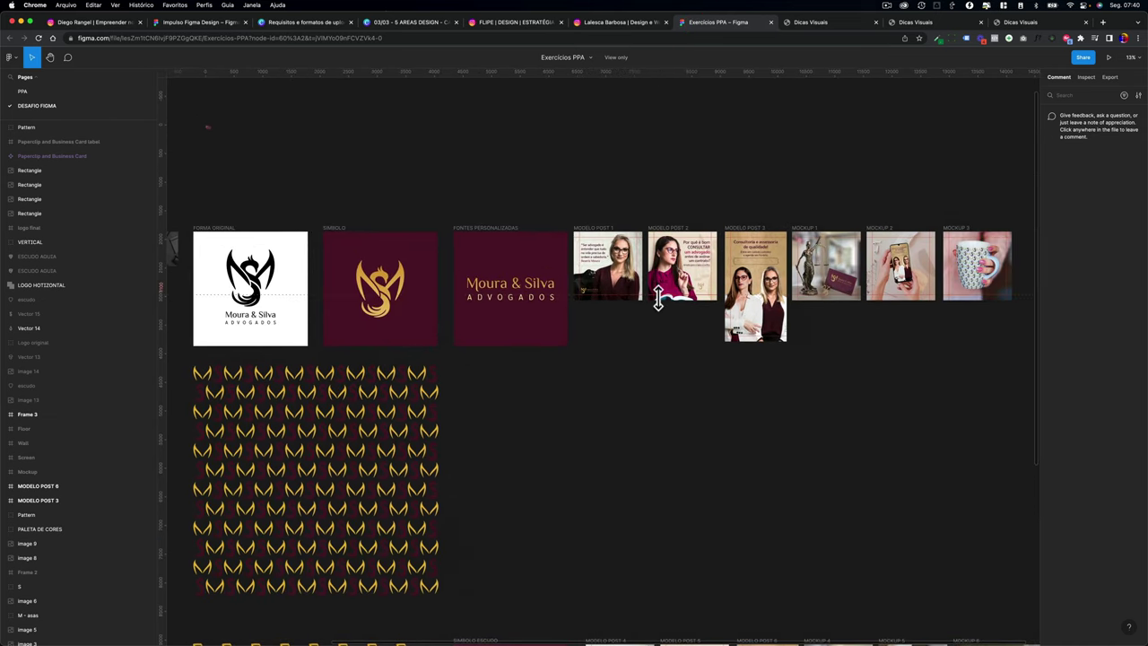
pyautogui.scroll(-5, 667, 308)
pyautogui.hscroll(2, 663, 309)
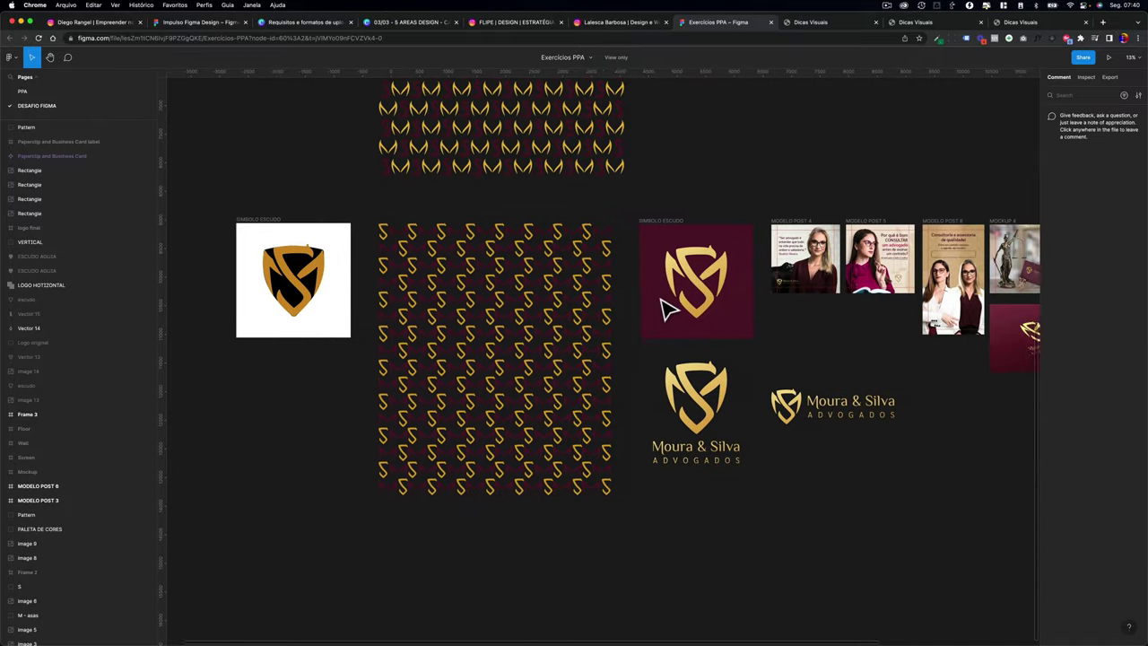
pyautogui.scroll(2, 664, 309)
pyautogui.hscroll(5, 664, 309)
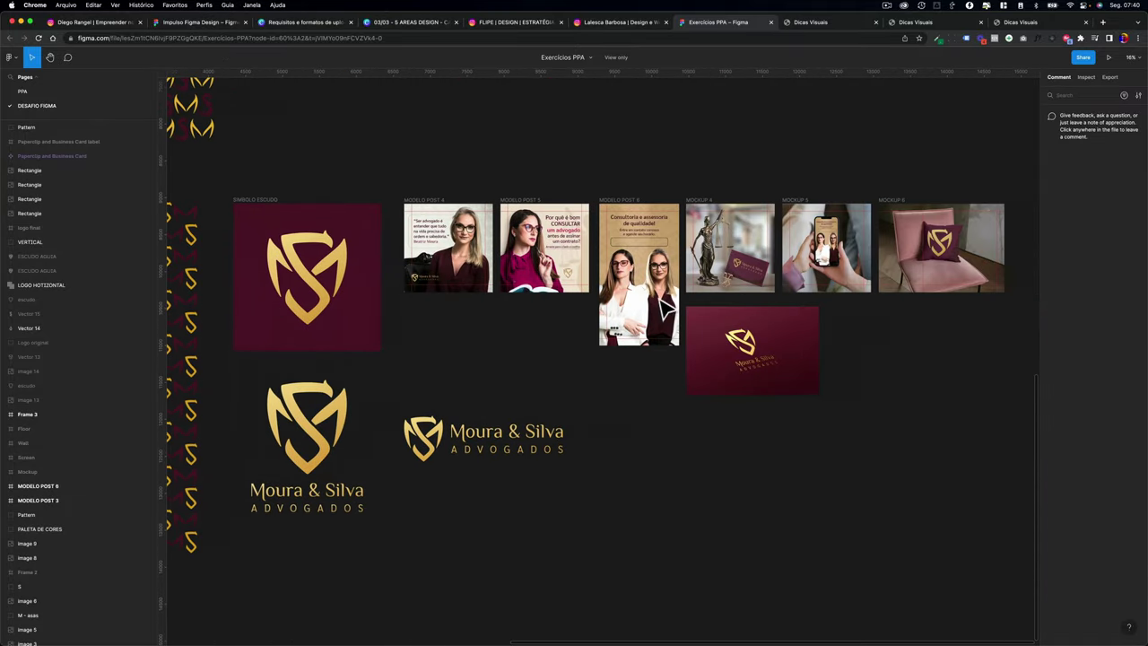
# Return to the Moura e Silva Advogados Instagram post, view its last slide and close it to show the designer's profile
pyautogui.click(626, 23)
pyautogui.click(730, 348)
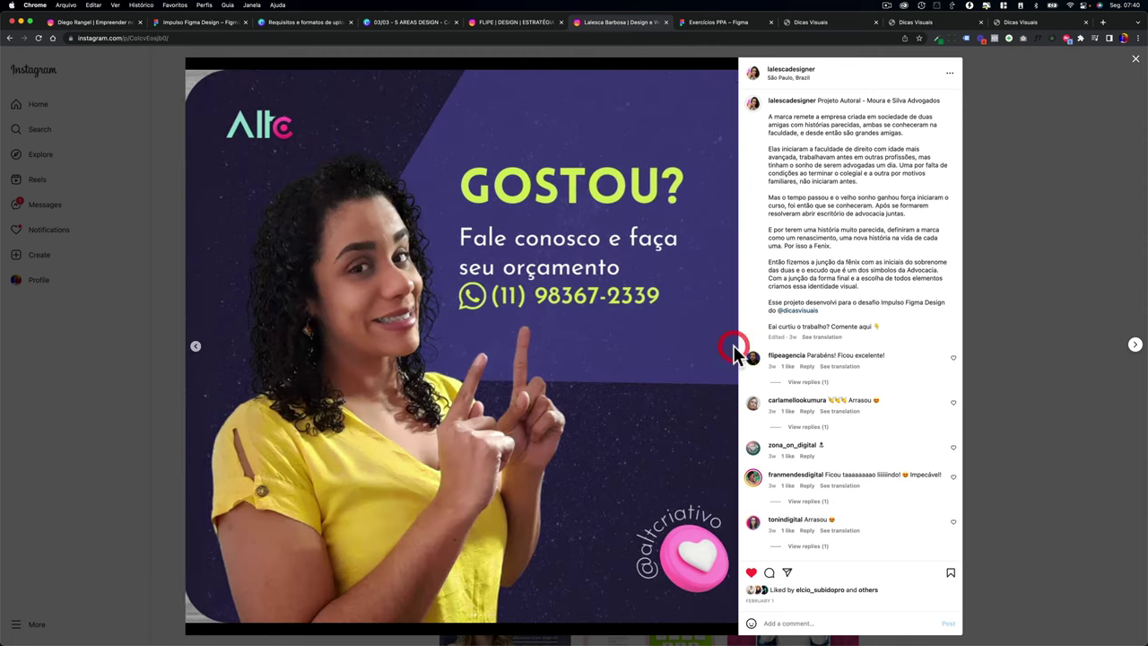
pyautogui.click(996, 287)
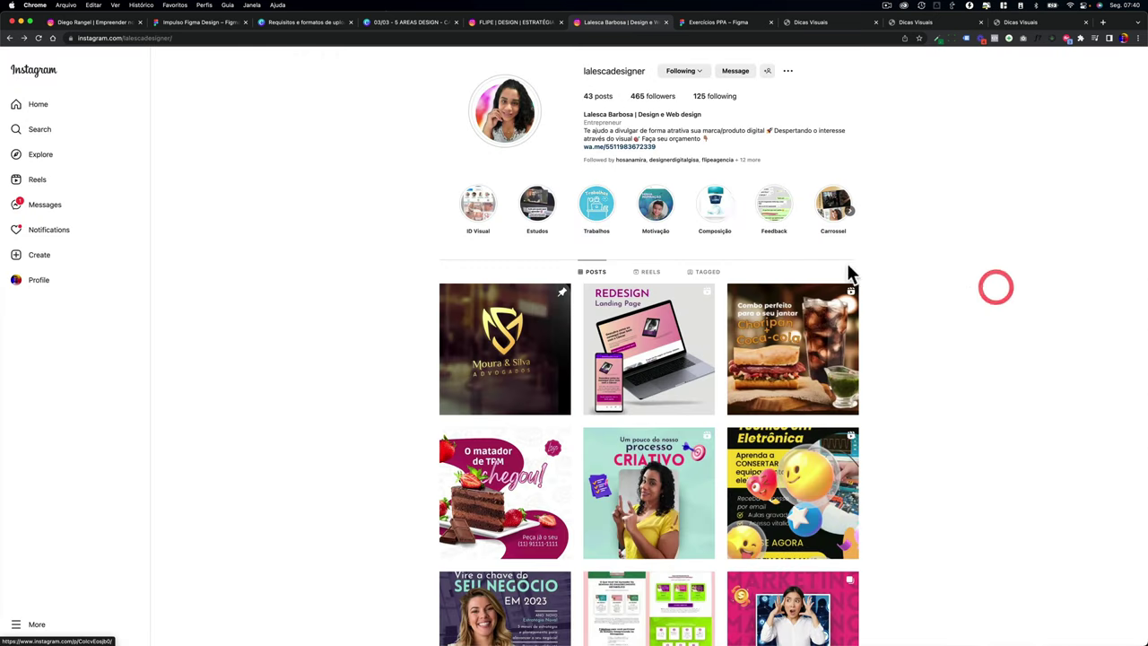
# Switch to the Dicas Visuais course page and highlight the ImpulsoFigmaDesign and ImpulsoCanvaDesign course titles
pyautogui.click(847, 25)
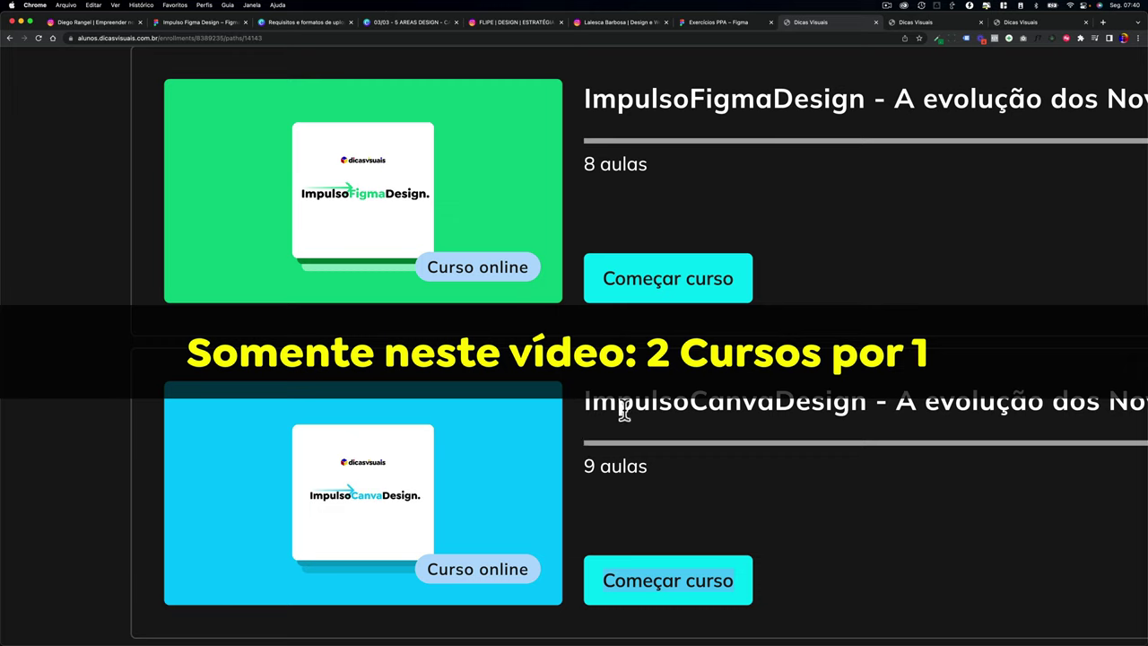
pyautogui.moveTo(646, 103); pyautogui.dragTo(744, 102)
pyautogui.click(744, 103)
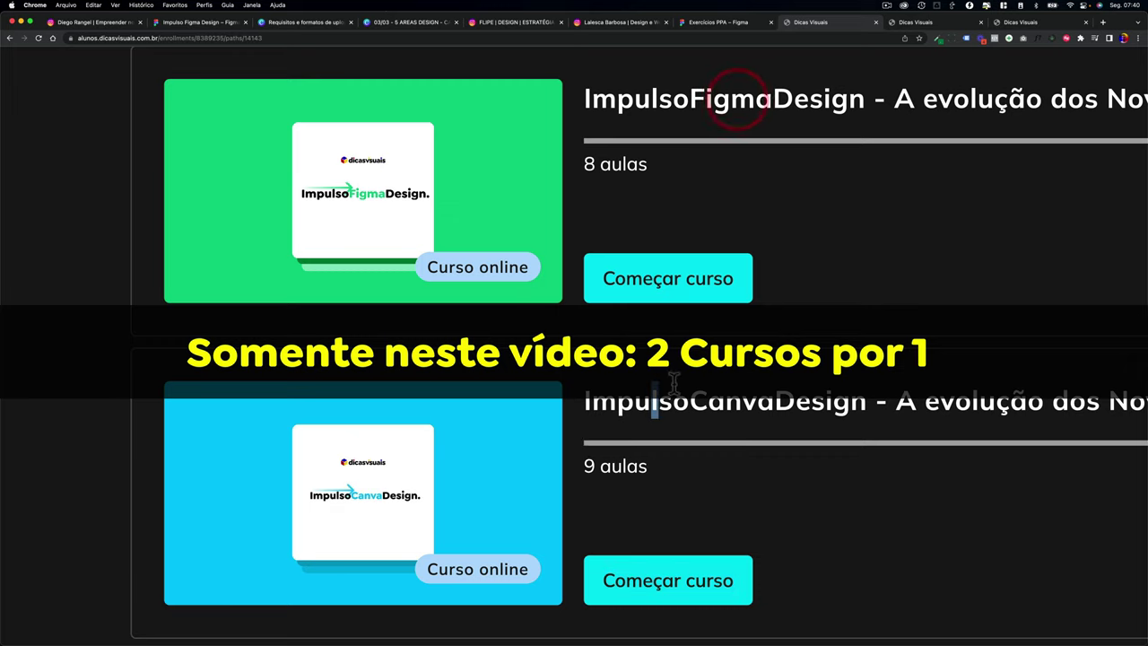
pyautogui.moveTo(653, 401)
pyautogui.mouseDown()
pyautogui.moveTo(865, 399)
pyautogui.moveTo(642, 414)
pyautogui.mouseUp()
pyautogui.click(866, 399)
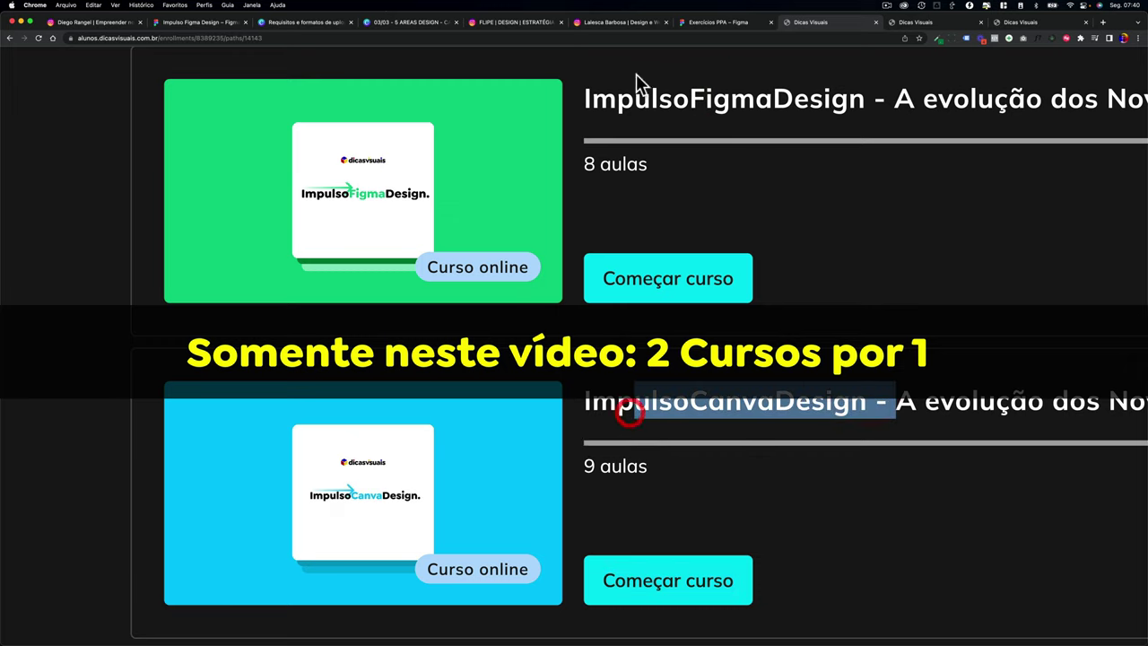
pyautogui.moveTo(648, 101); pyautogui.dragTo(866, 112)
pyautogui.click(866, 113)
pyautogui.moveTo(688, 401); pyautogui.dragTo(897, 400)
pyautogui.click(906, 382)
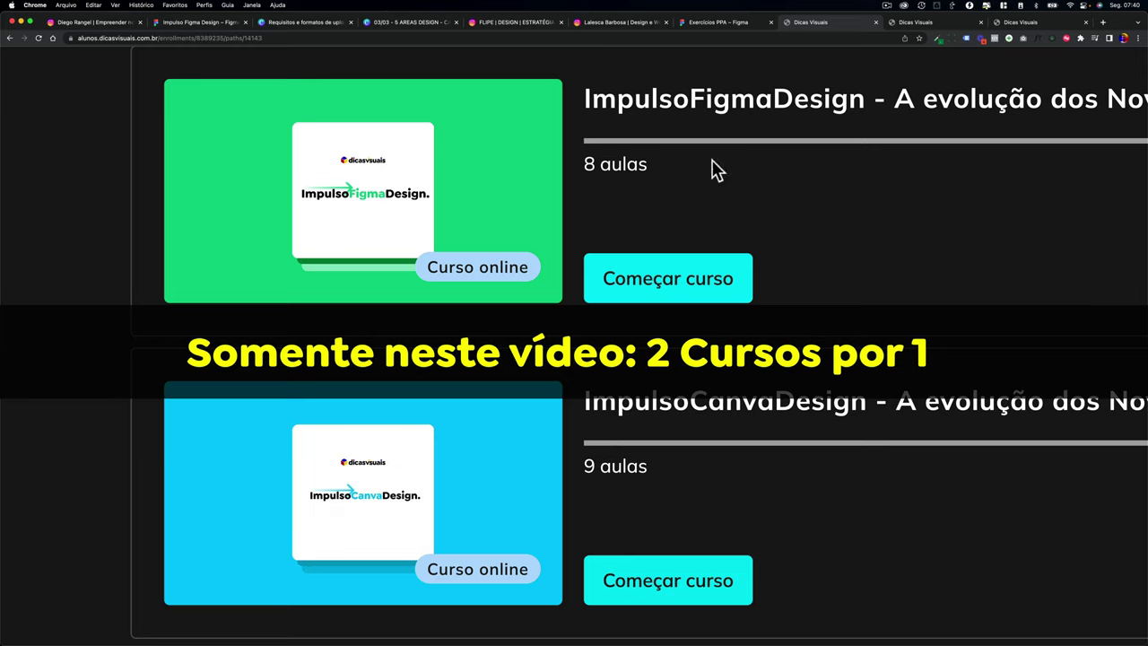
# Review the ImpulsoCanvaDesign lesson list, plus the ImpulsoFigmaDesign lesson list and its Figma Pro Education activation section
pyautogui.click(1014, 25)
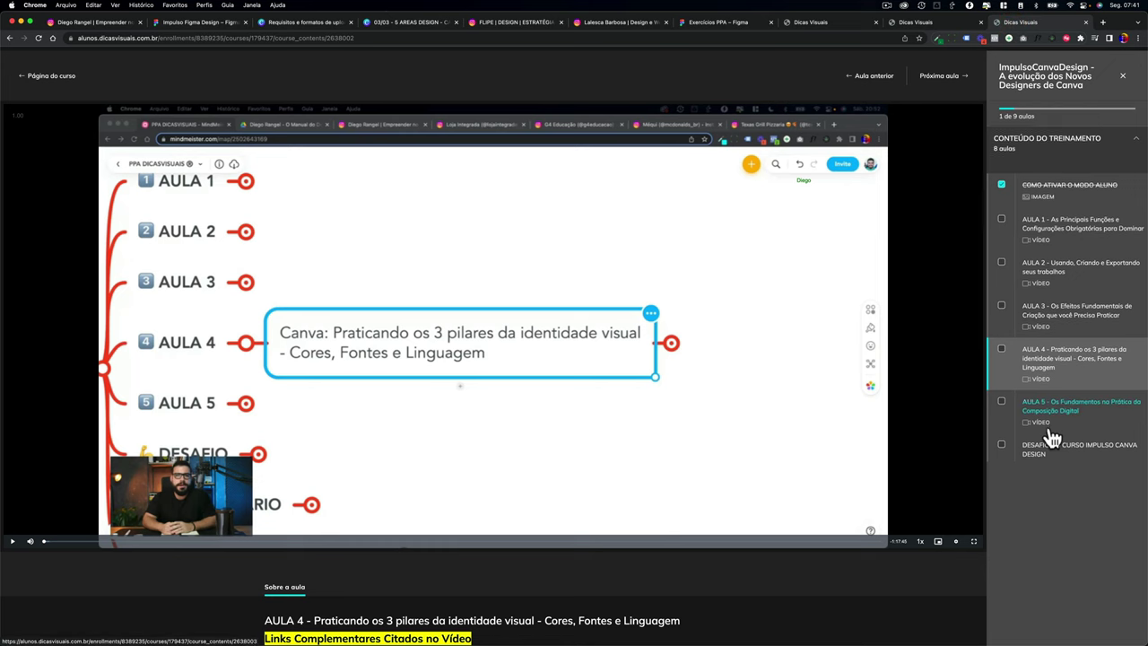
pyautogui.scroll(2, 1051, 437)
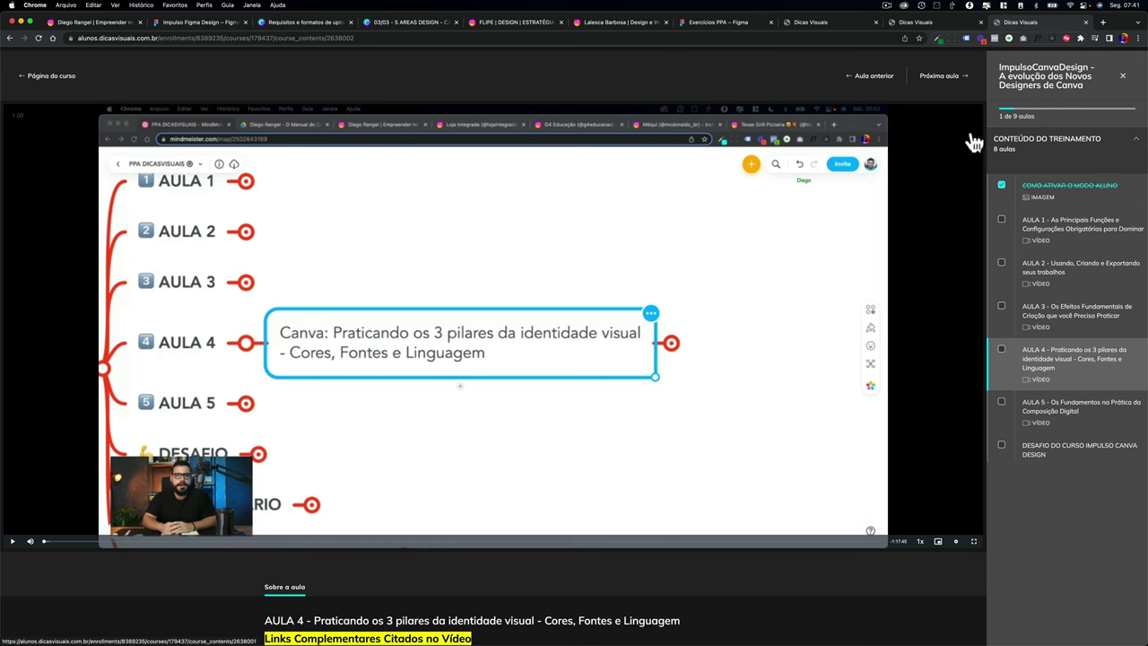
pyautogui.click(917, 28)
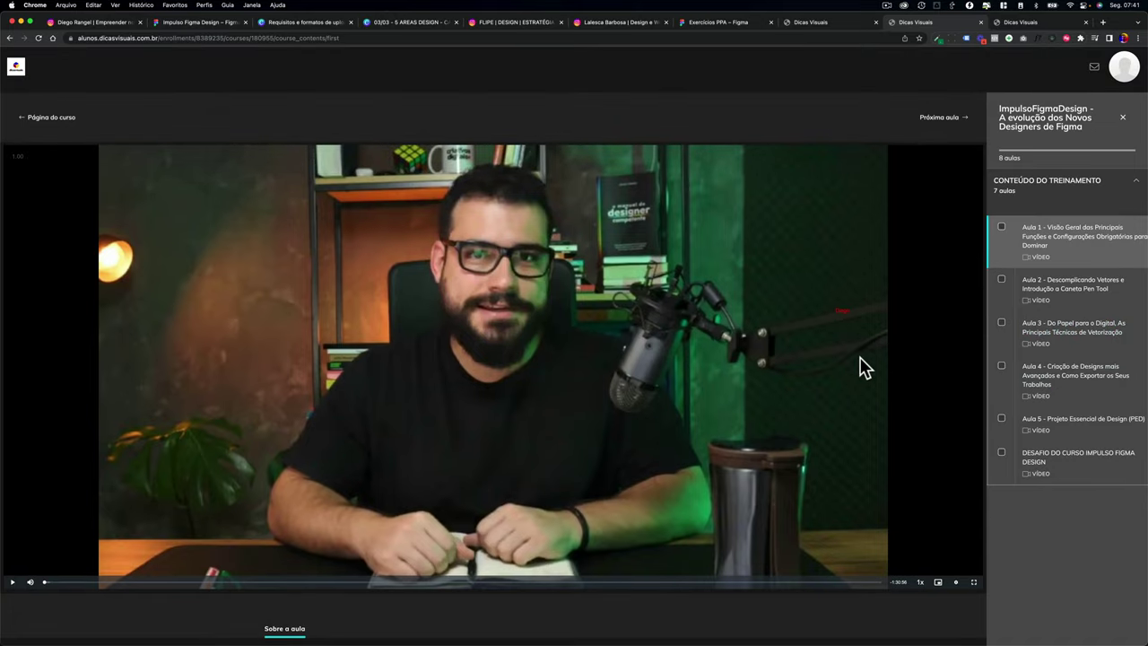
pyautogui.scroll(-4, 863, 366)
pyautogui.scroll(5, 634, 424)
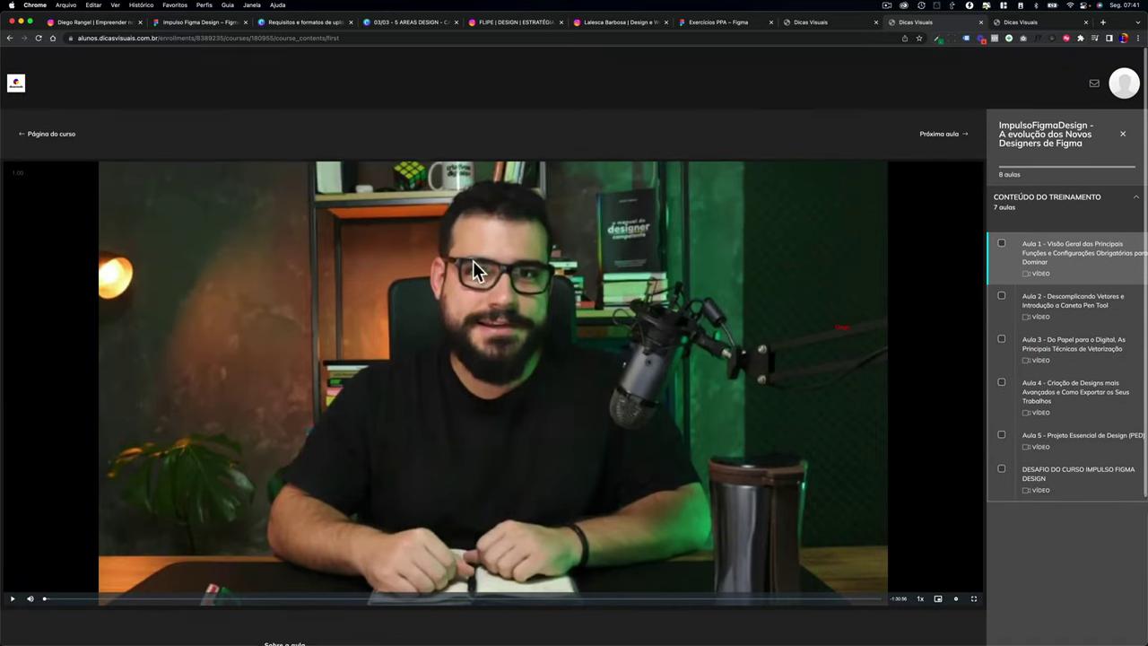
pyautogui.scroll(-5, 543, 295)
pyautogui.scroll(3, 313, 533)
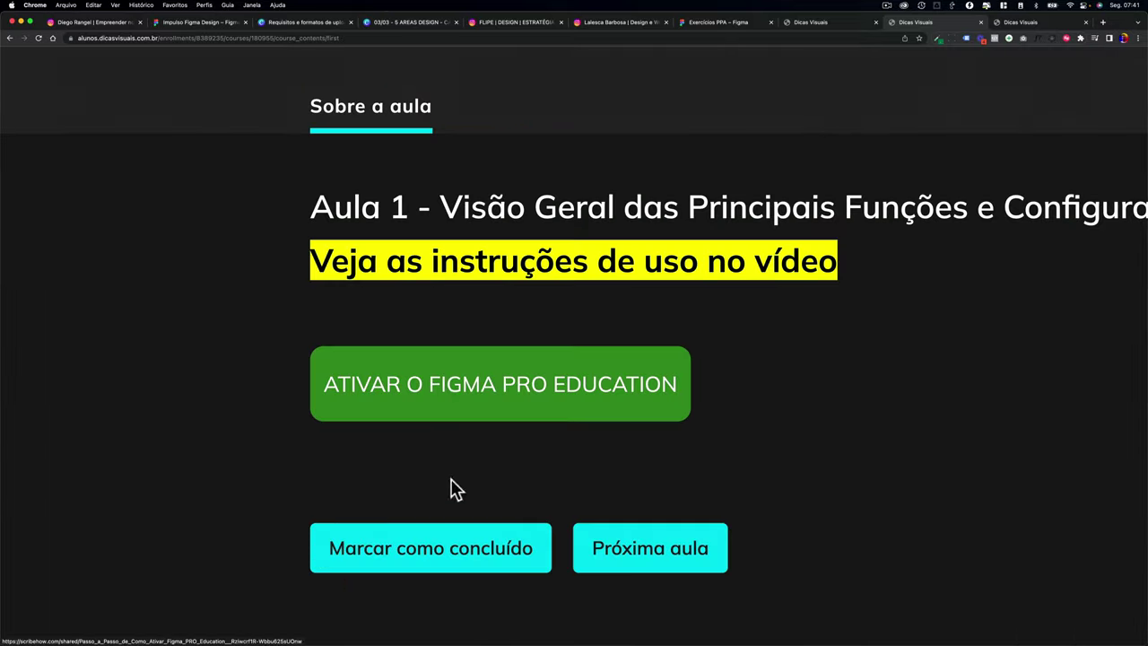
pyautogui.scroll(-3, 580, 410)
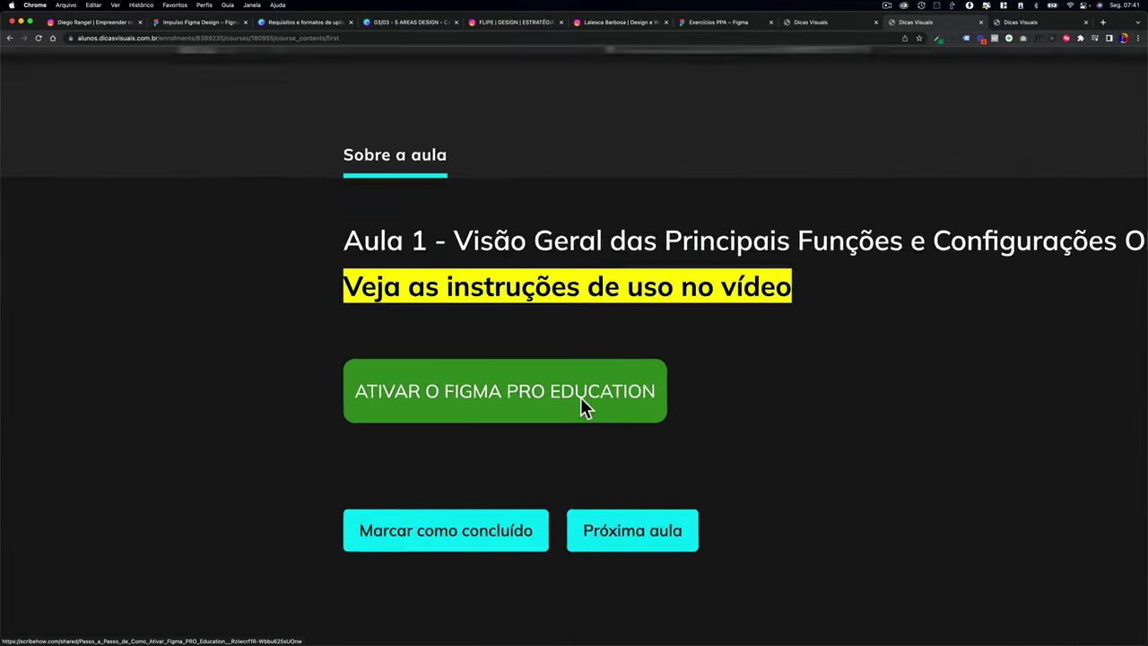
pyautogui.scroll(5, 584, 404)
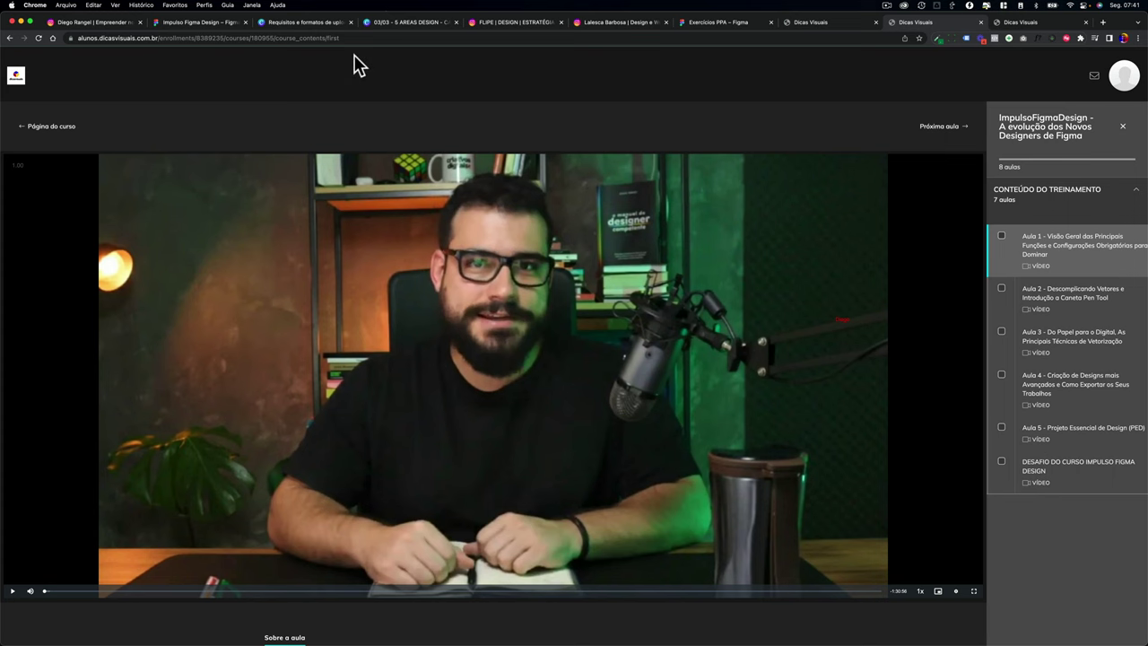
# Switch to the 5 AREAS DESIGN carousel in Canva and delete both flower drawings from page 1
pyautogui.click(408, 22)
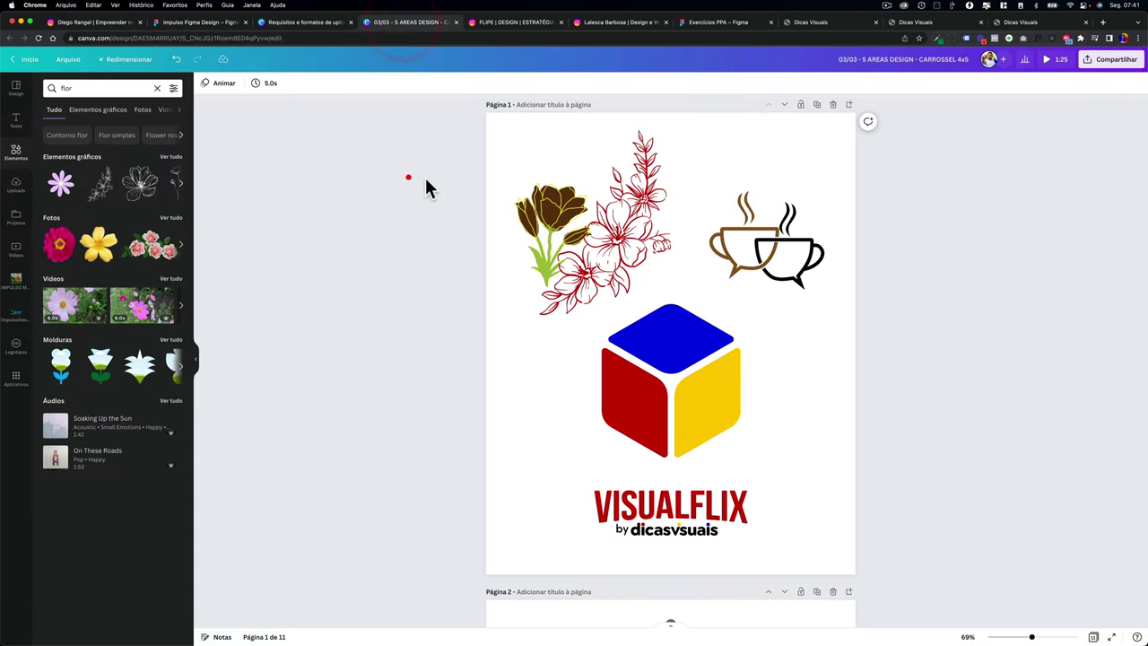
pyautogui.moveTo(428, 187); pyautogui.dragTo(595, 198)
pyautogui.press('Delete')
pyautogui.click(586, 229)
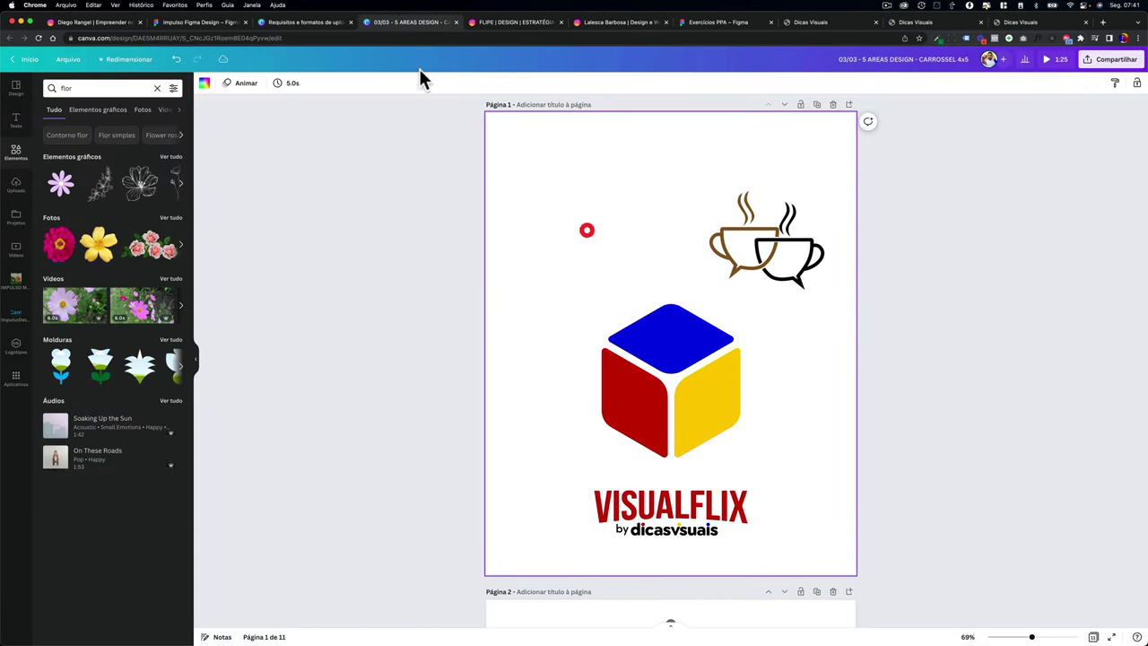
pyautogui.click(405, 119)
# Rearrange page 1 by moving the cube up and left, the VISUALFLIX logo up and the coffee cups slightly up and right
pyautogui.moveTo(628, 316); pyautogui.dragTo(604, 271)
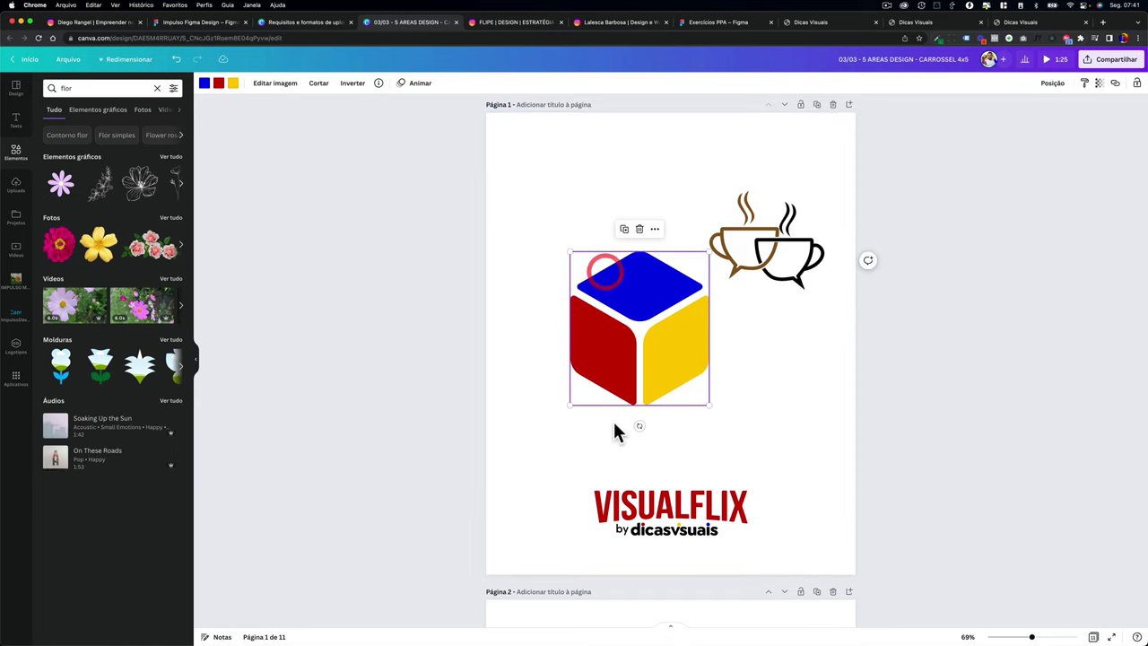
pyautogui.moveTo(625, 534); pyautogui.dragTo(626, 476)
pyautogui.moveTo(614, 338); pyautogui.dragTo(594, 320)
pyautogui.moveTo(765, 265); pyautogui.dragTo(773, 261)
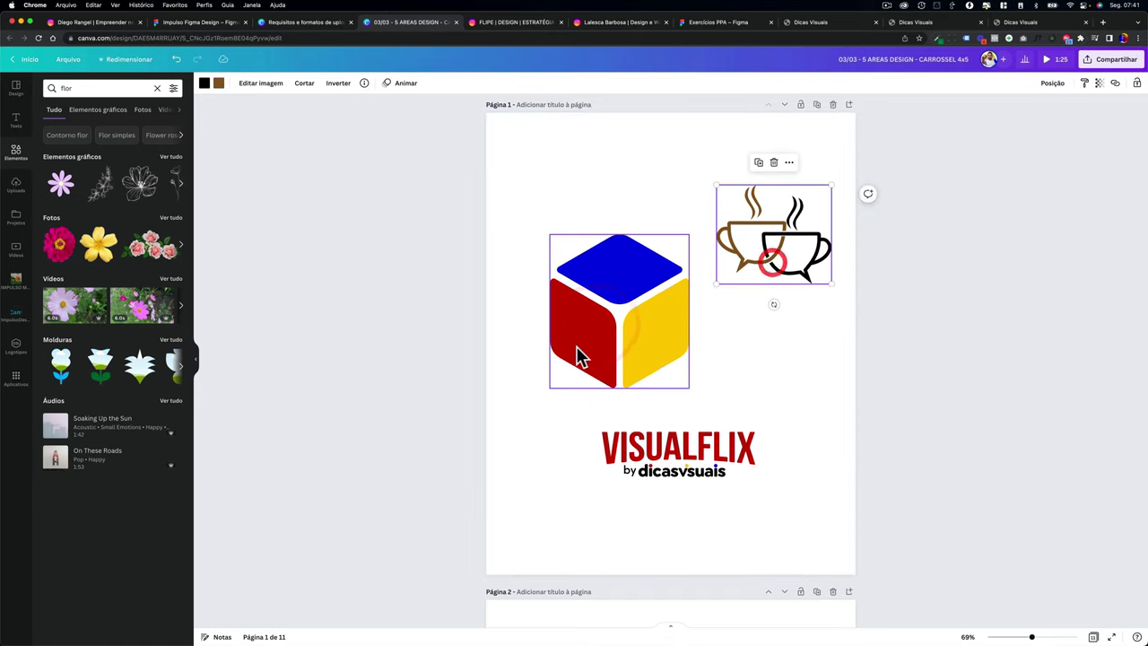
pyautogui.moveTo(579, 357); pyautogui.dragTo(573, 354)
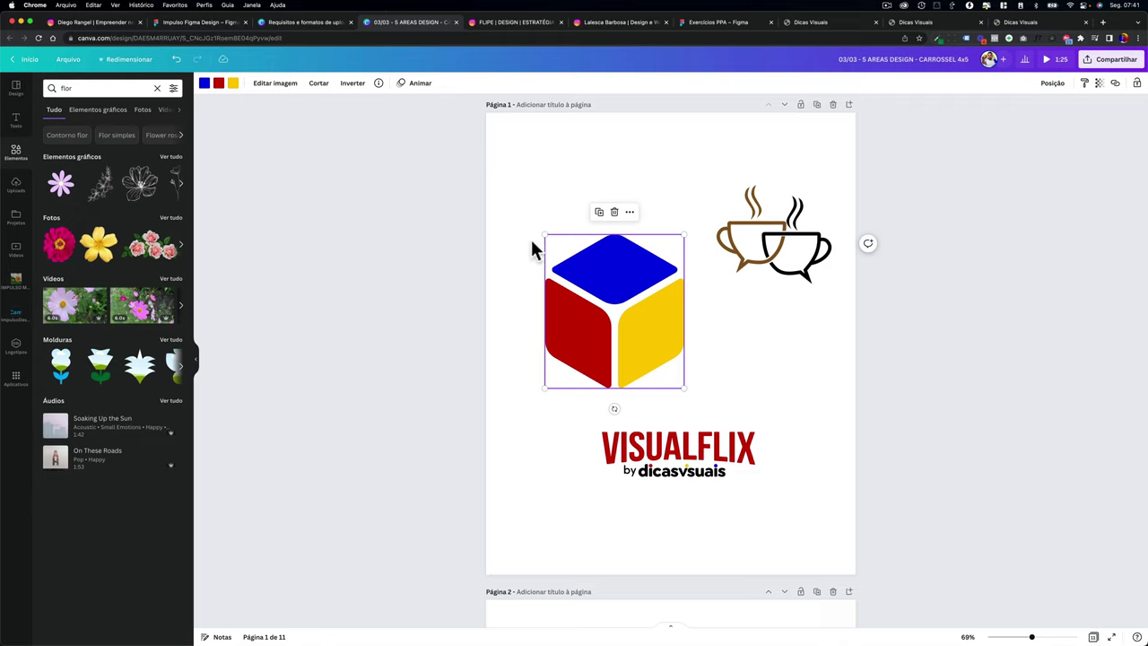
pyautogui.click(393, 329)
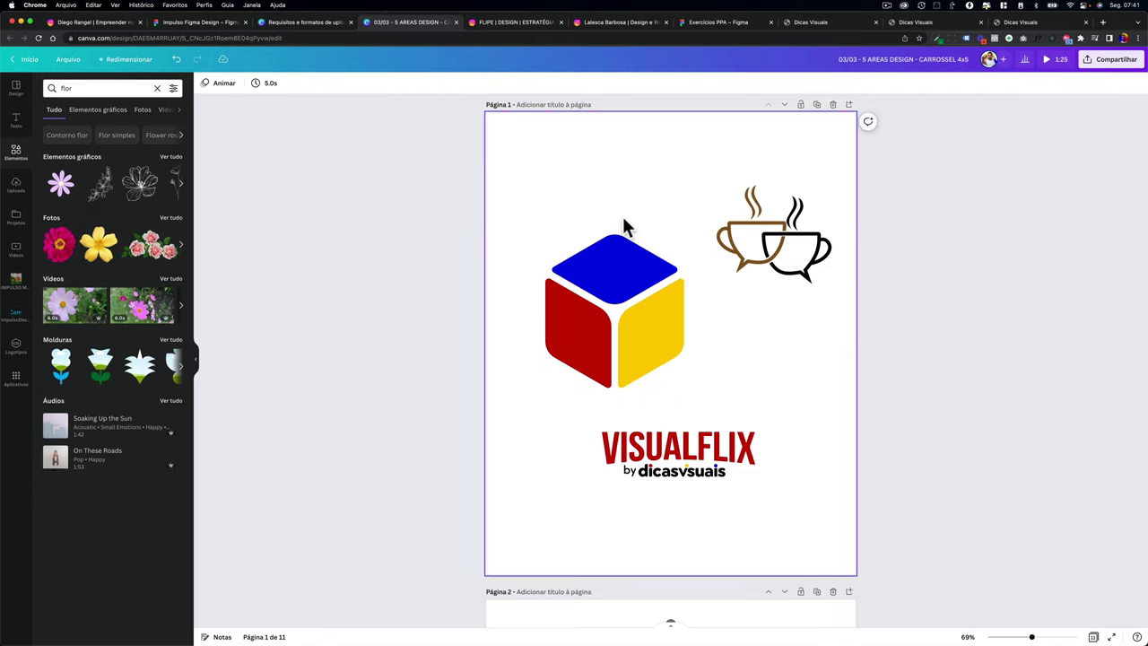
pyautogui.click(559, 263)
pyautogui.moveTo(559, 264); pyautogui.dragTo(553, 245)
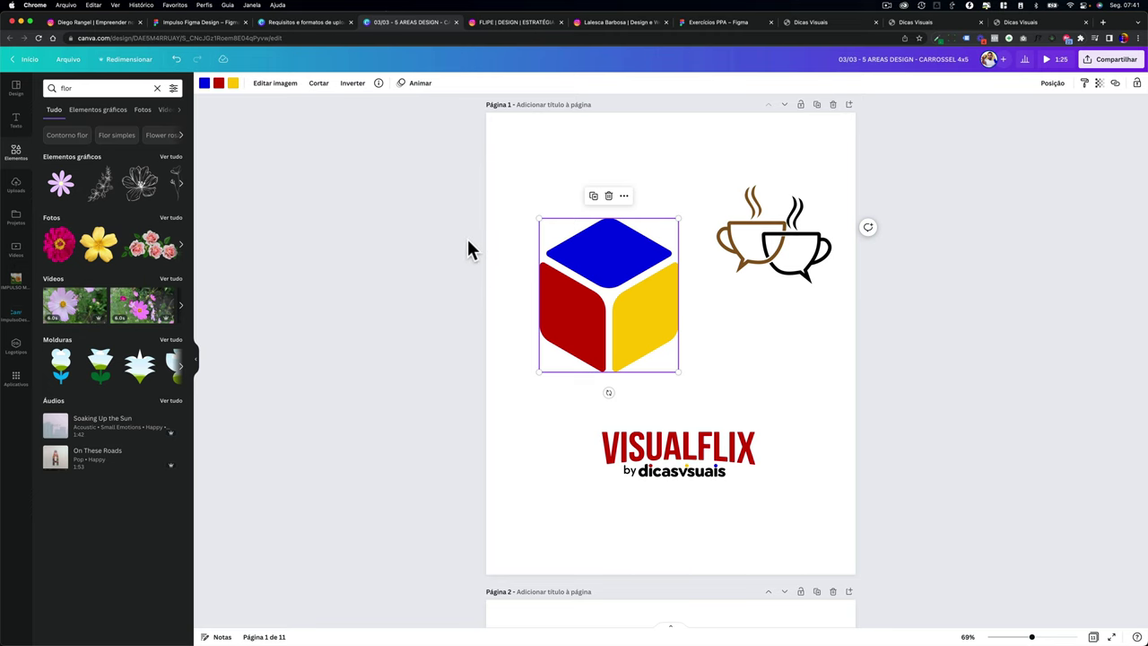
# Switch to Canva's upload format requirements page and highlight the JPEG/PNG and SVG image section headings
pyautogui.click(296, 23)
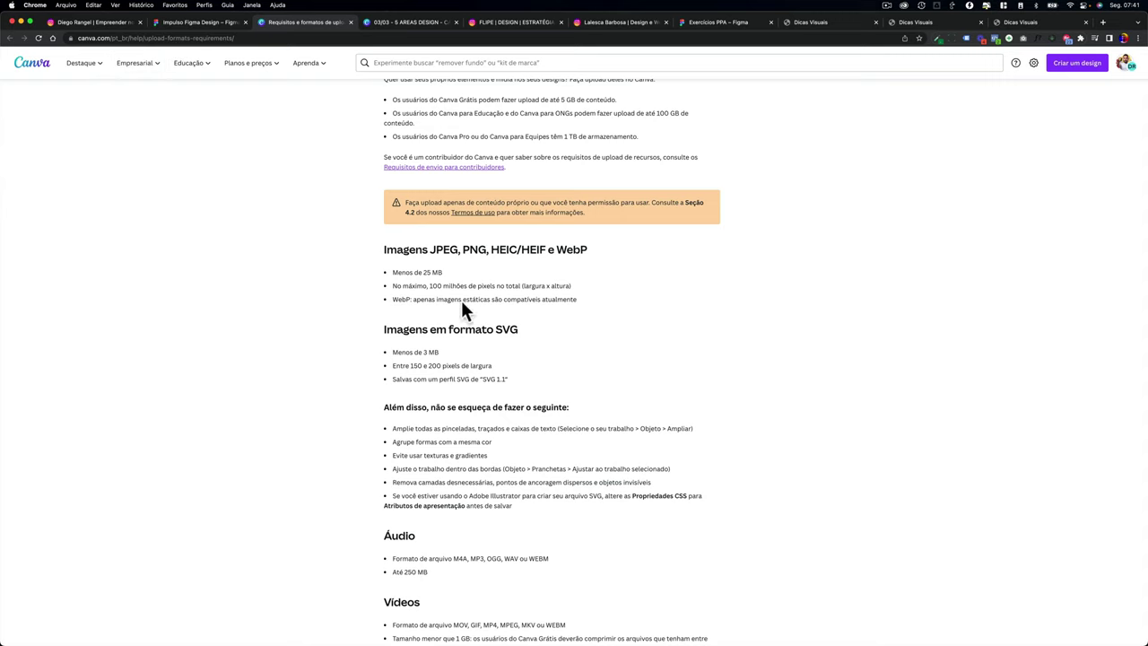
pyautogui.moveTo(401, 254); pyautogui.dragTo(513, 260)
pyautogui.click(508, 257)
pyautogui.scroll(-1, 473, 367)
pyautogui.tripleClick(462, 288)
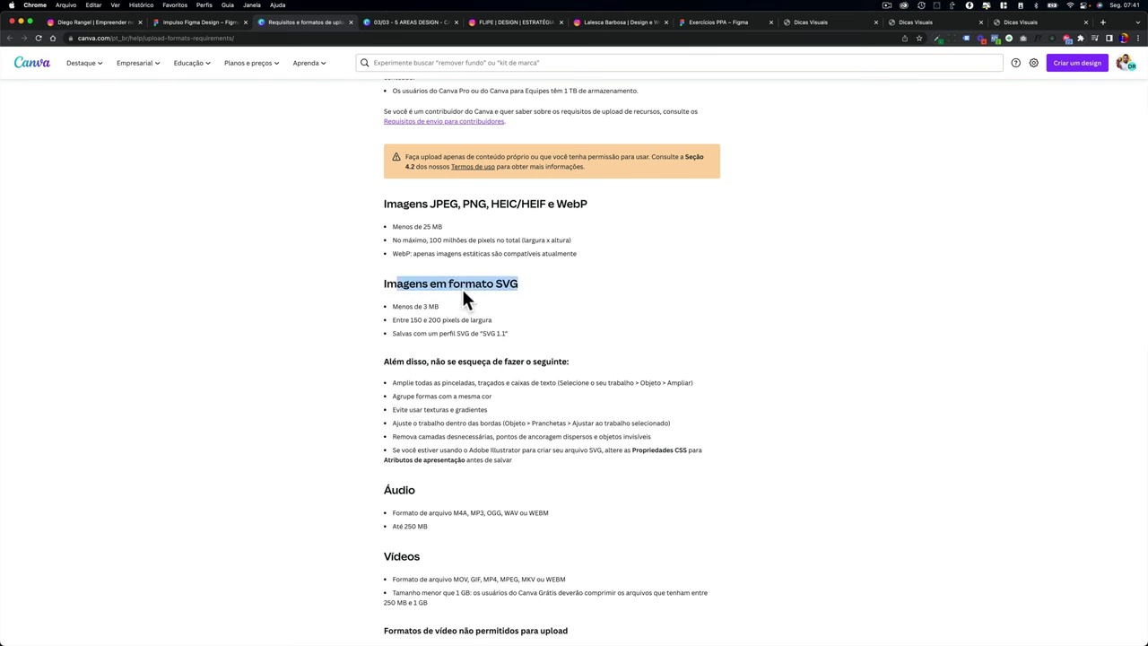
pyautogui.click(462, 289)
pyautogui.scroll(5, 421, 315)
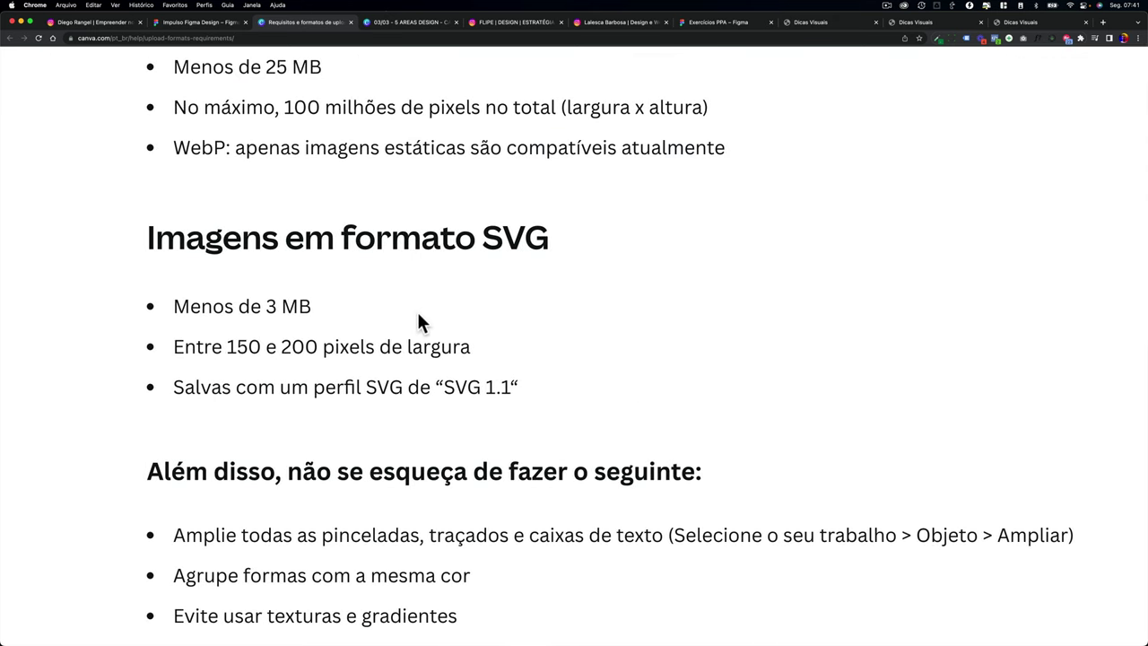
# Examine the SVG upload requirements, highlighting the file size, pixel width and SVG profile lines
pyautogui.hscroll(-3, 386, 321)
pyautogui.hscroll(-1, 362, 328)
pyautogui.moveTo(280, 311); pyautogui.dragTo(397, 308)
pyautogui.click(397, 307)
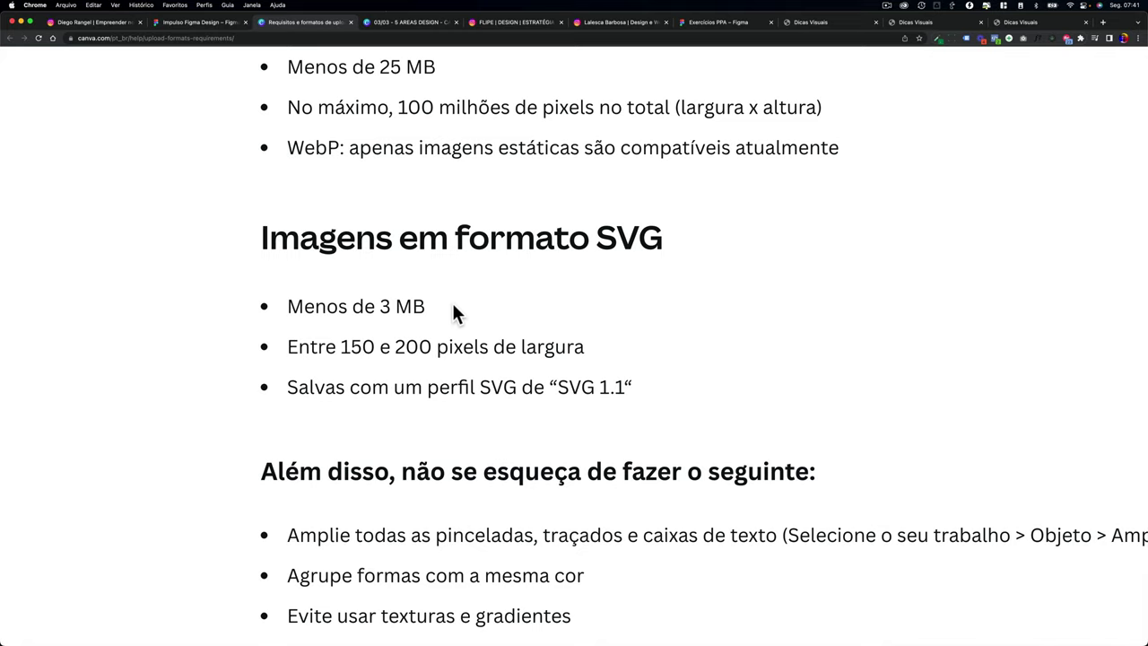
pyautogui.moveTo(287, 307); pyautogui.dragTo(382, 305)
pyautogui.click(403, 301)
pyautogui.click(389, 345)
pyautogui.click(383, 347)
pyautogui.moveTo(309, 392); pyautogui.dragTo(516, 395)
pyautogui.click(548, 390)
pyautogui.click(520, 392)
pyautogui.click(615, 386)
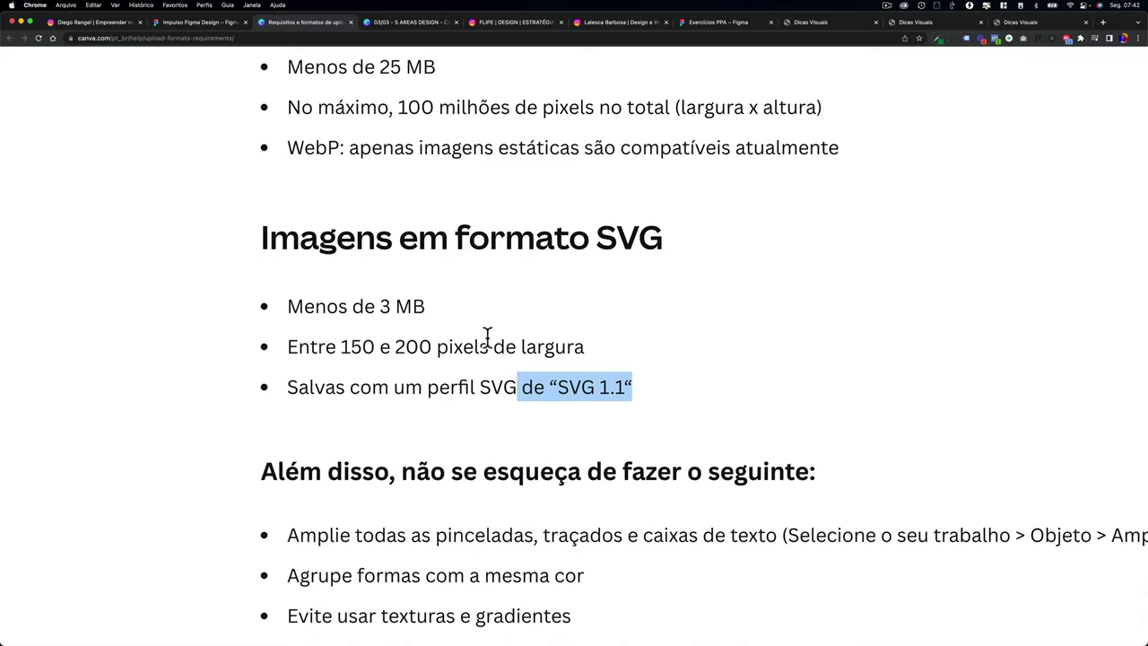
# Switch to the Impulso Figma Design file in Figma and browse pages AULA 5, 4, 3 and 2, ending on AULA 3's vector drawings
pyautogui.click(199, 22)
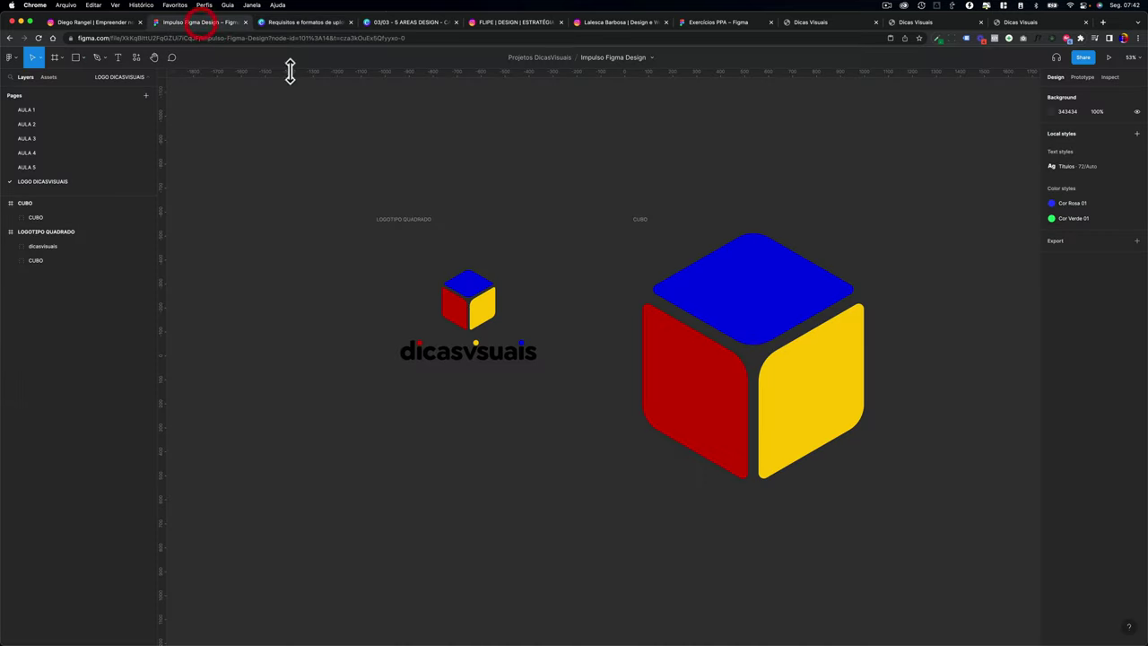
pyautogui.click(27, 167)
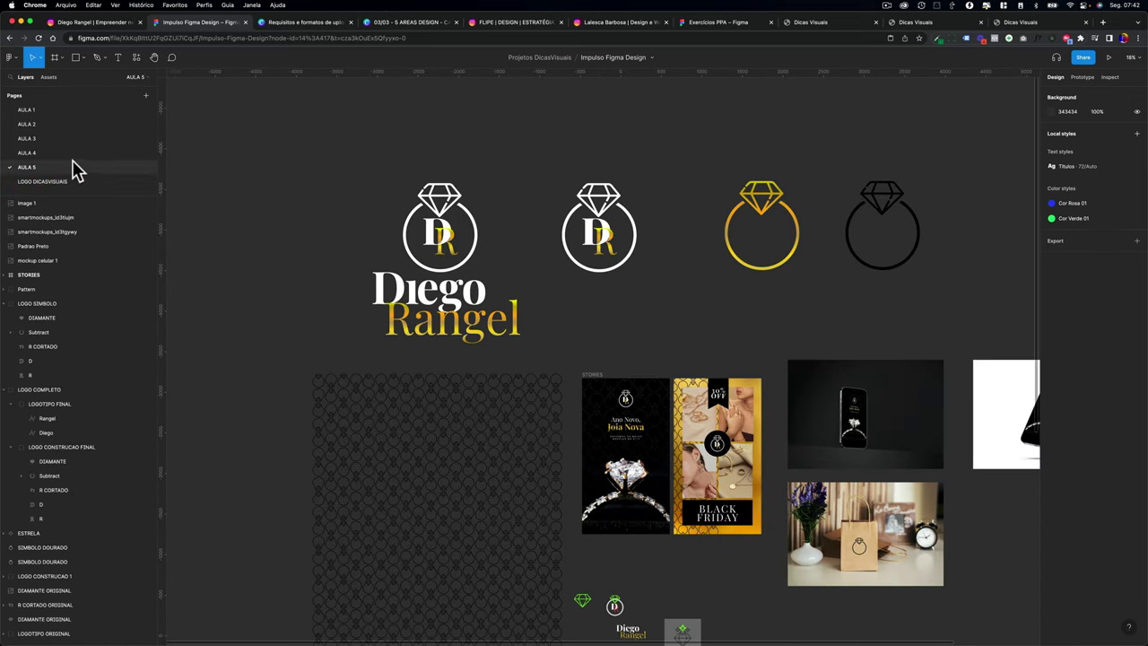
pyautogui.click(66, 153)
pyautogui.click(68, 138)
pyautogui.click(67, 125)
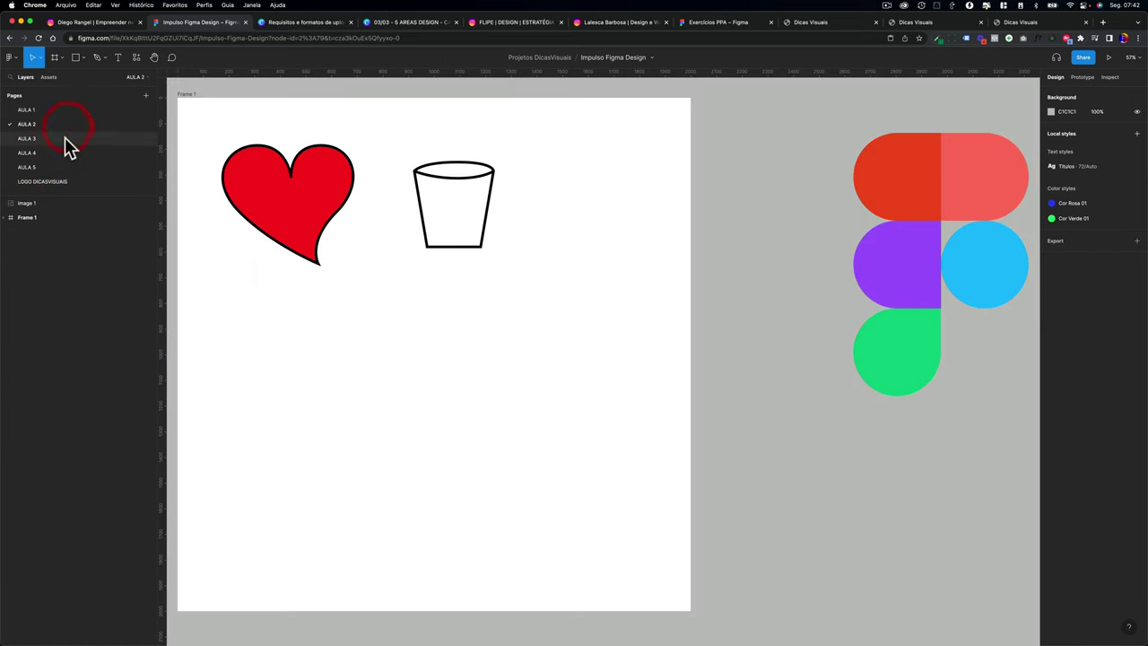
pyautogui.click(64, 138)
pyautogui.click(556, 406)
pyautogui.click(402, 354)
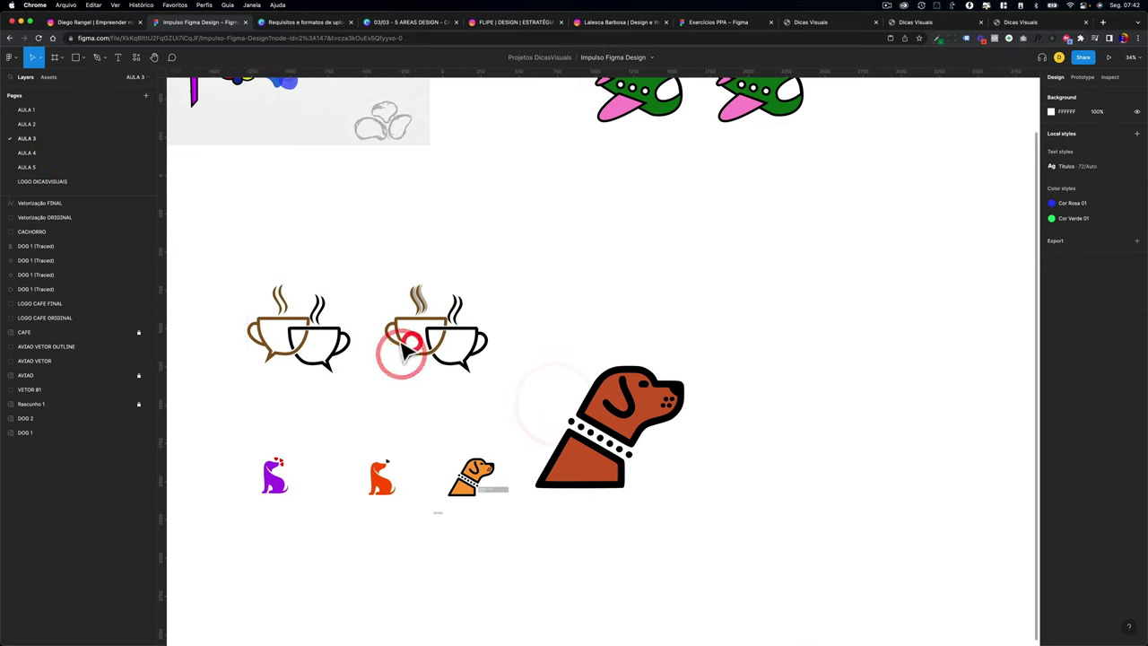
# Recolor the brown parts of the LOGO CAFE FINAL group to green 38BE2C
pyautogui.click(309, 327)
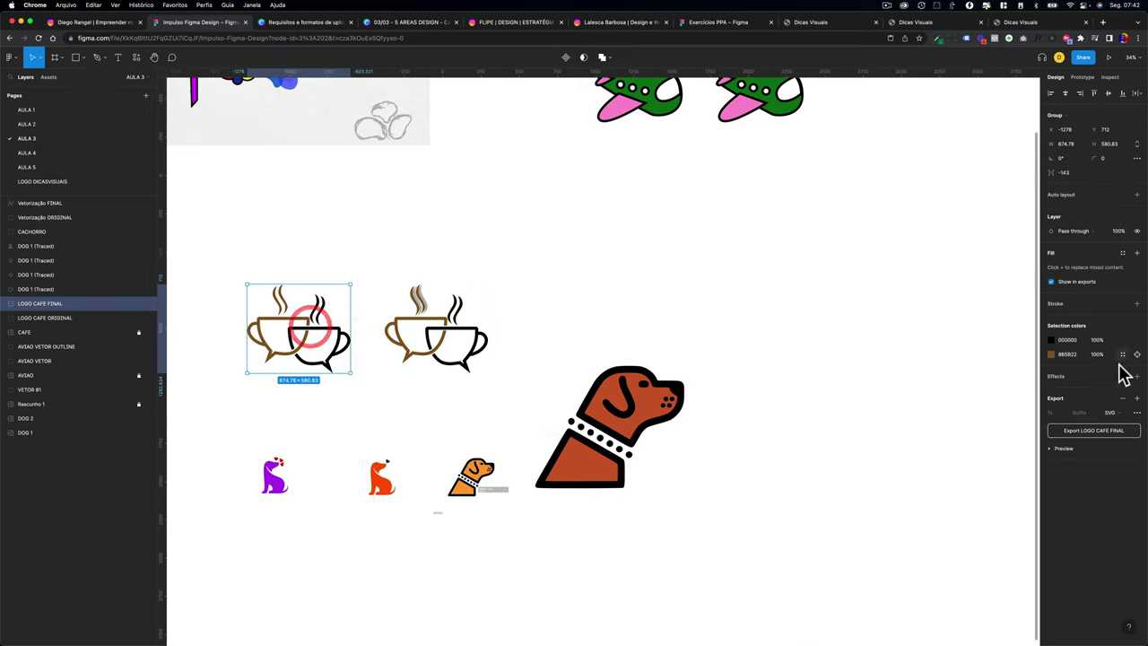
pyautogui.click(1051, 354)
pyautogui.click(986, 492)
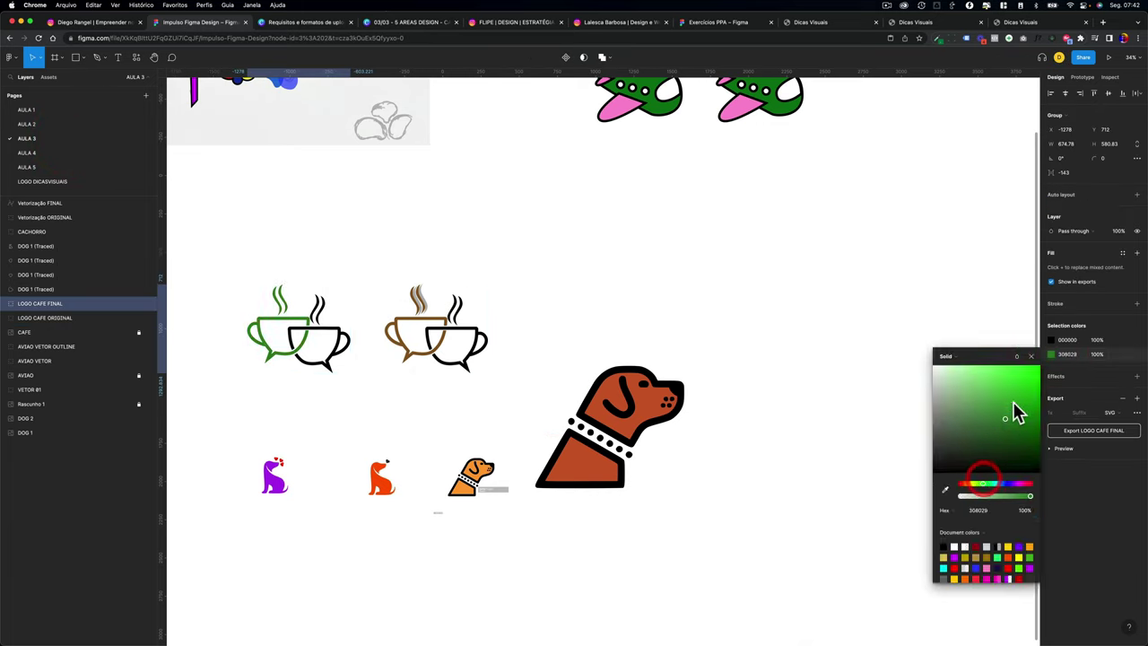
pyautogui.moveTo(1015, 410); pyautogui.dragTo(1014, 392)
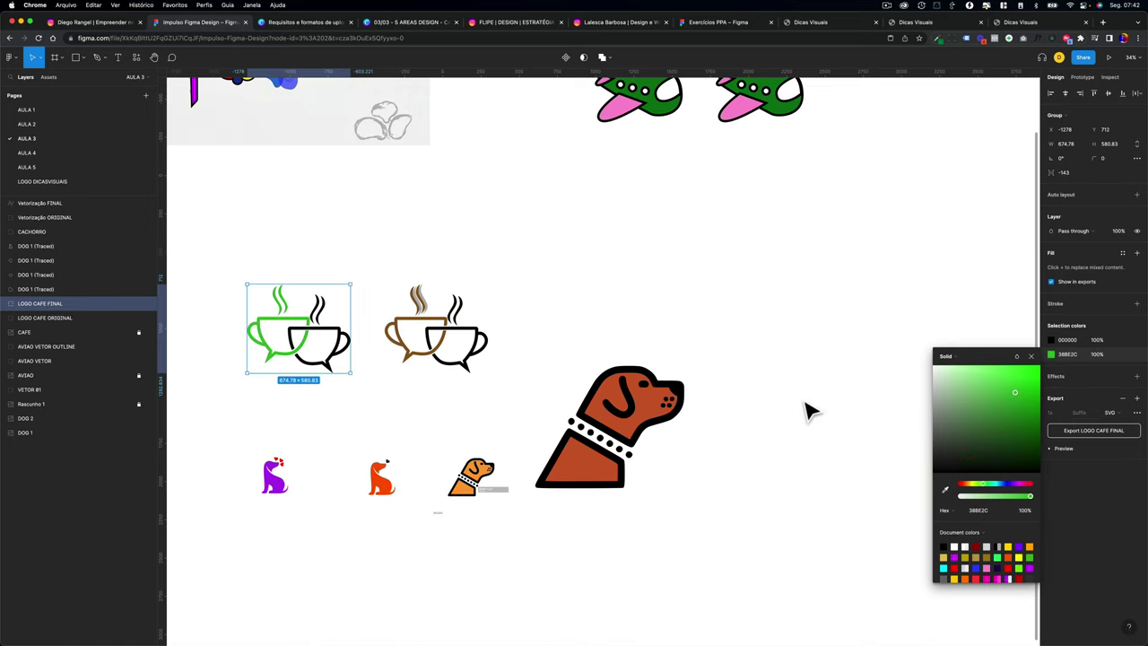
# Undo the green recoloring of the coffee cup logo
pyautogui.hotkey('ctrl', 'z')
pyautogui.hotkey('ctrl', 'z')
pyautogui.hotkey('ctrl', 'z')
pyautogui.hotkey('ctrl', 'z')
pyautogui.hotkey('ctrl', 'z')
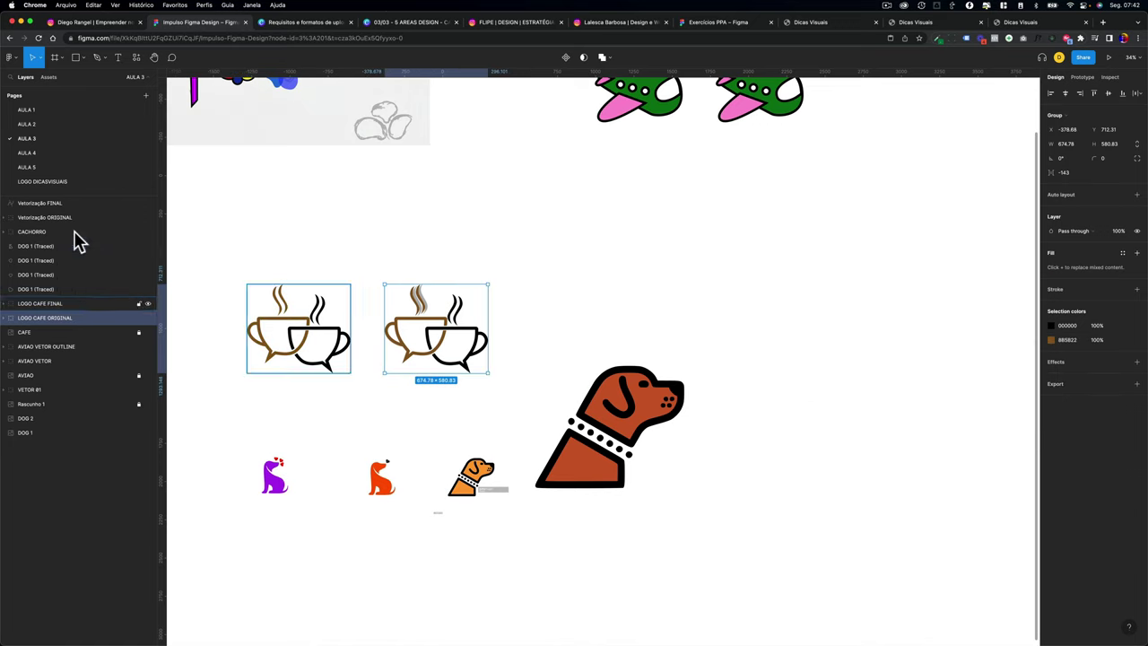
# View page AULA 5 and inspect the small cube, dicasvisuais wordmark, large cube and CUBO frame on page LOGO DICASVISUAIS
pyautogui.click(57, 168)
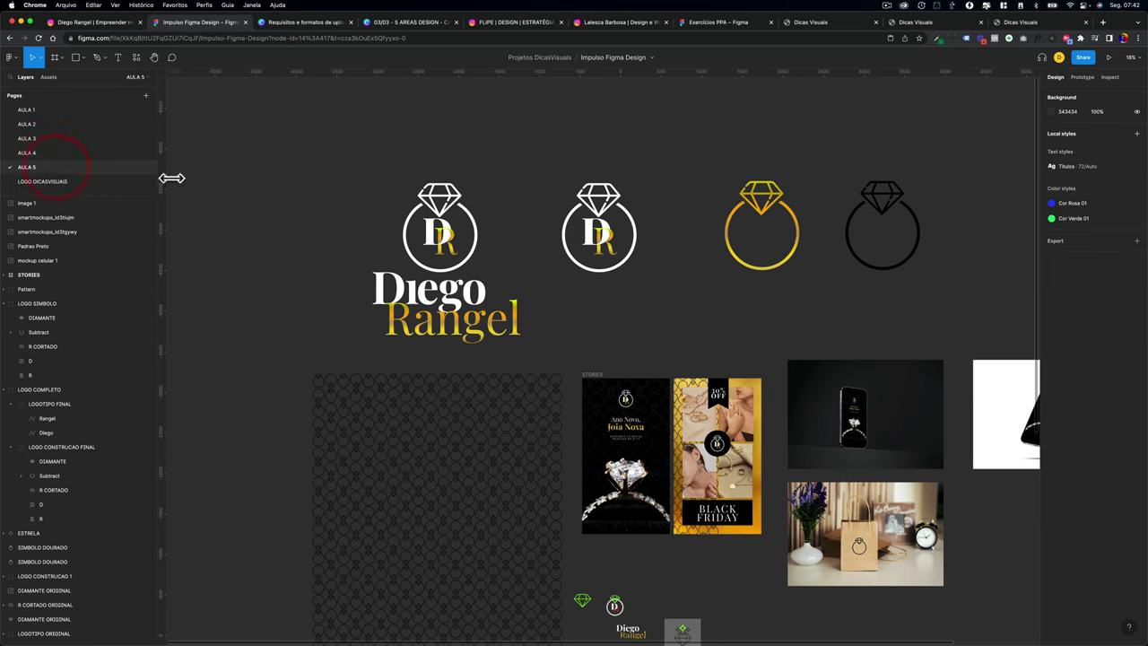
pyautogui.click(95, 181)
pyautogui.click(480, 309)
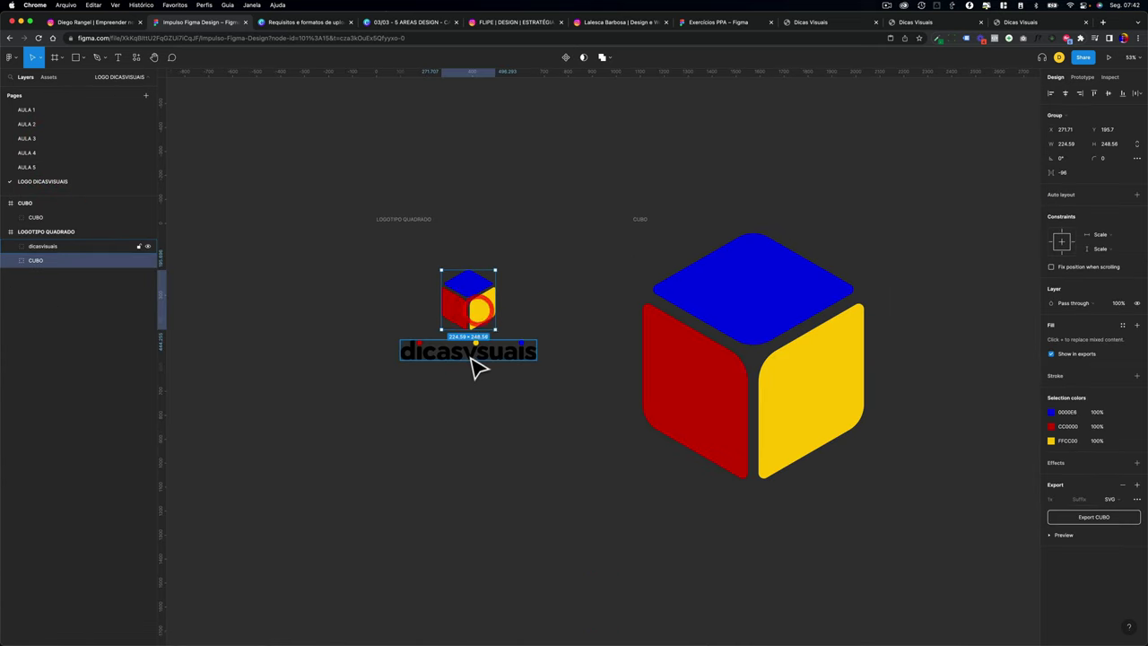
pyautogui.click(475, 354)
pyautogui.click(474, 318)
pyautogui.click(685, 339)
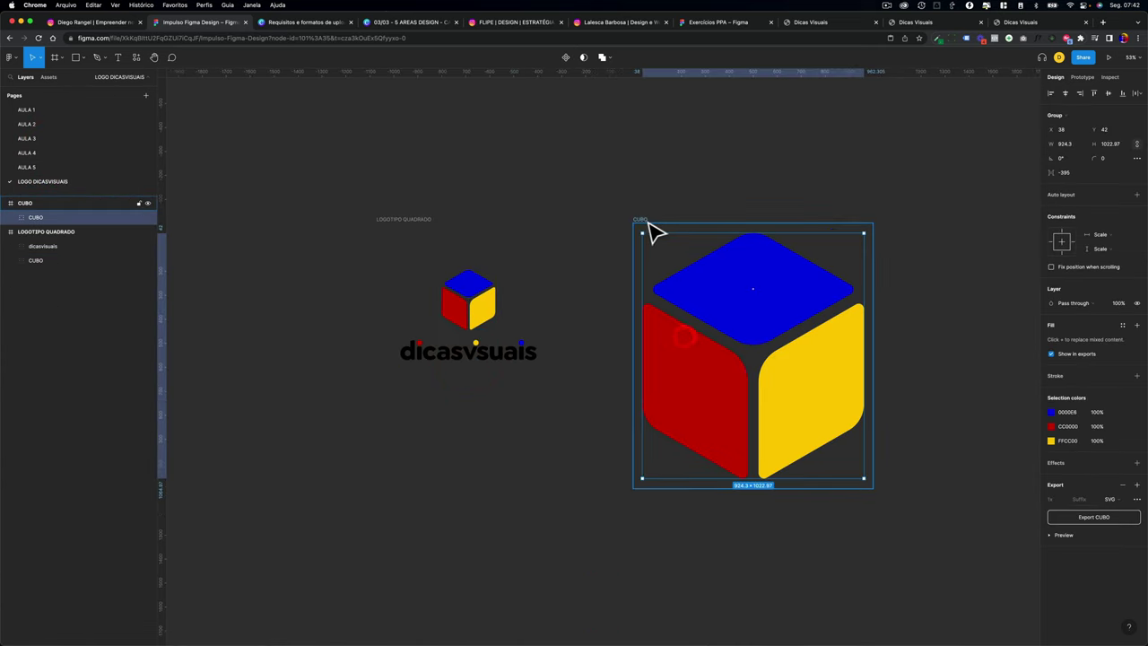
pyautogui.click(640, 220)
pyautogui.hscroll(5, 652, 238)
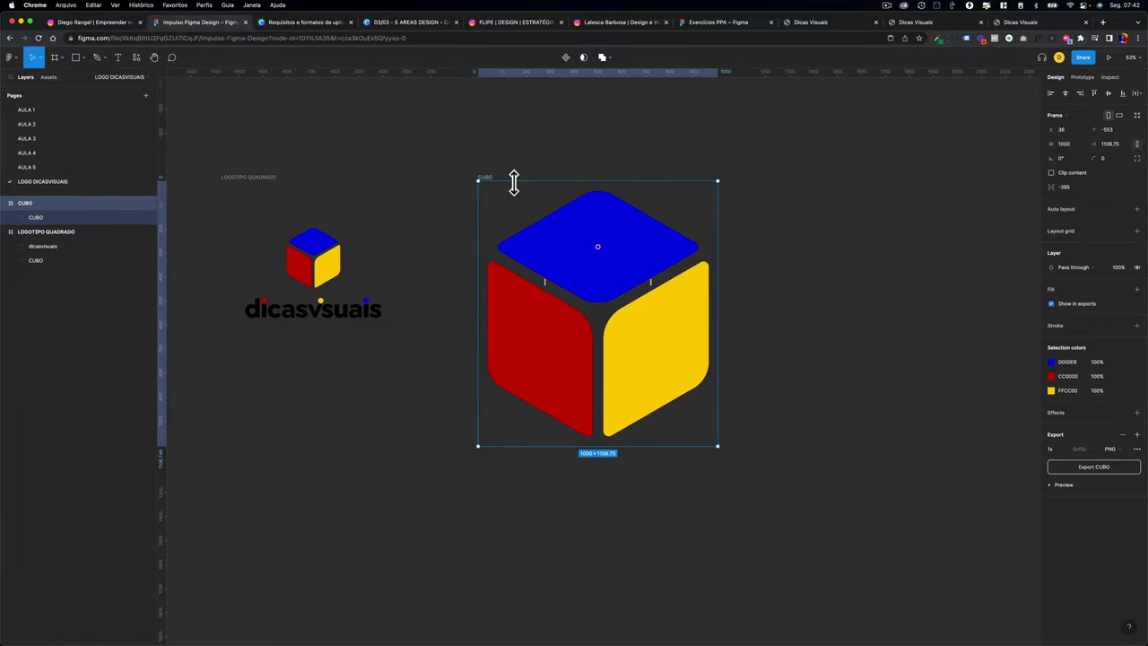
# Check the required pixel width for SVG images on Canva's upload requirements page
pyautogui.click(310, 27)
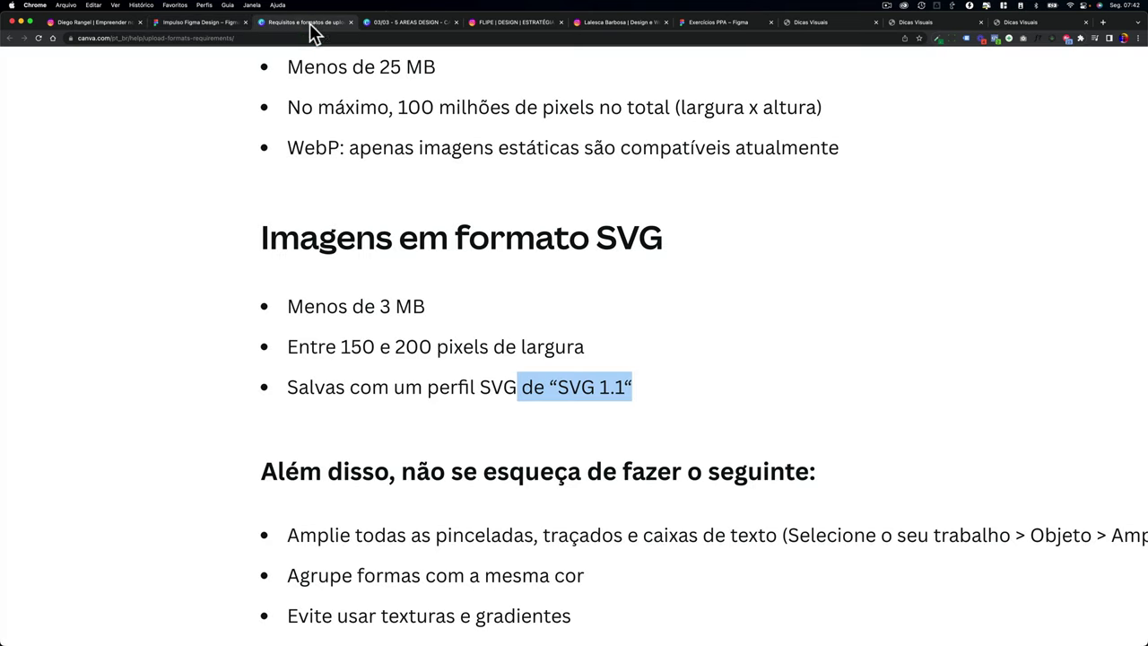
pyautogui.click(416, 342)
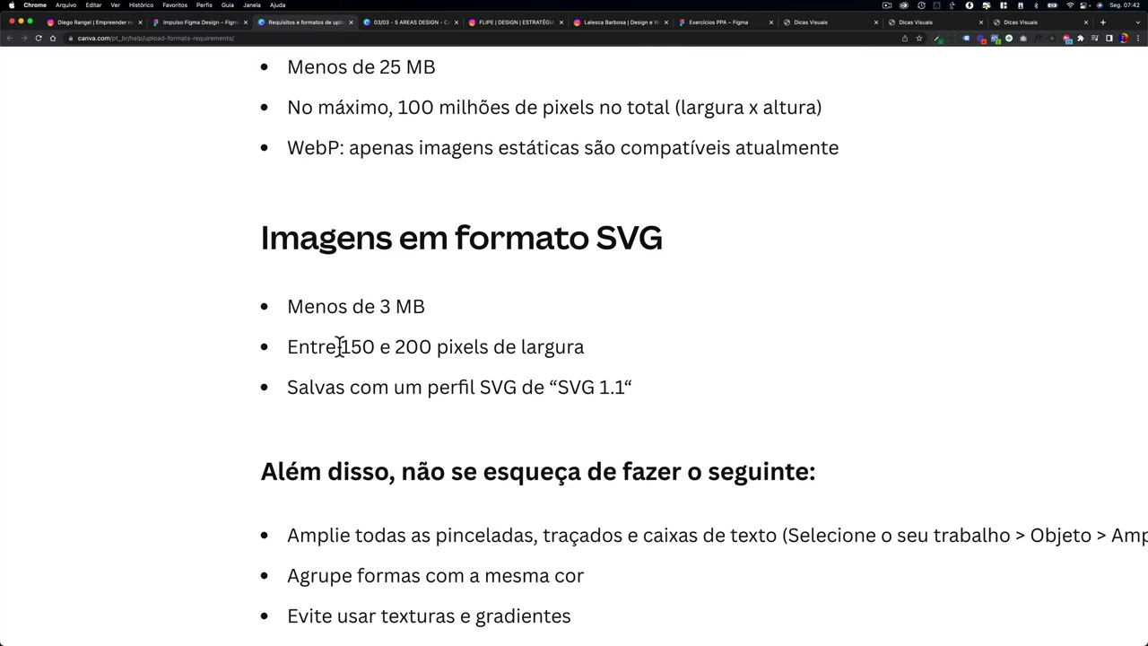
pyautogui.moveTo(342, 346); pyautogui.dragTo(378, 346)
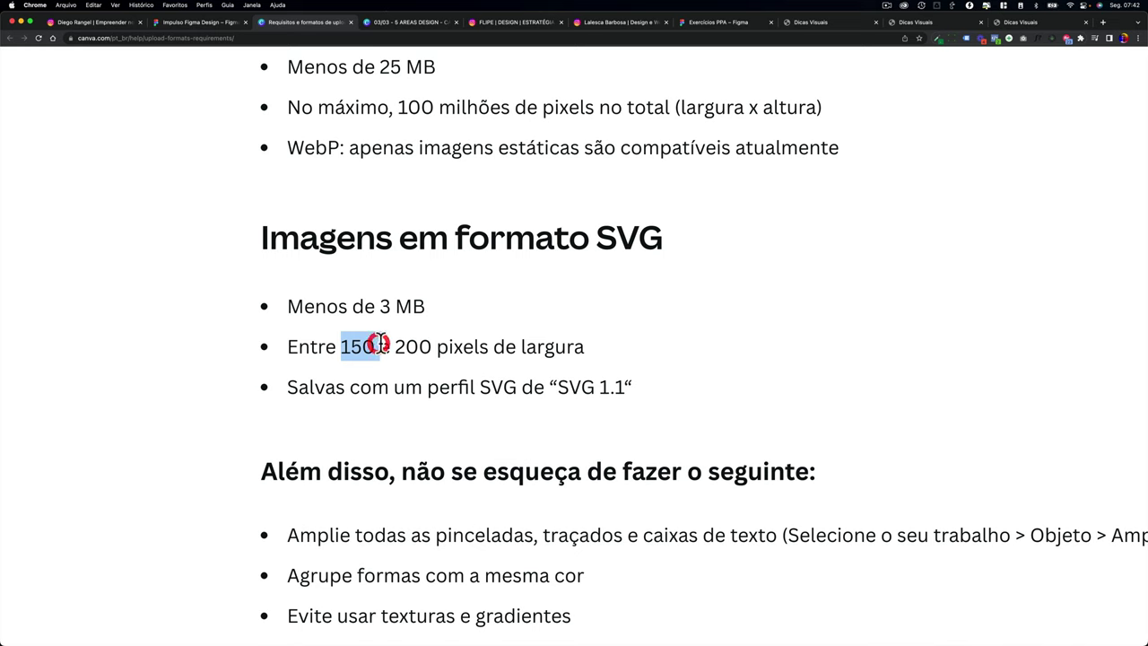
pyautogui.click(418, 346)
# Switch to the Impulso Figma Design file and scale the LOGOTIPO QUADRADO and CUBO frames proportionally to 200 px wide
pyautogui.click(199, 21)
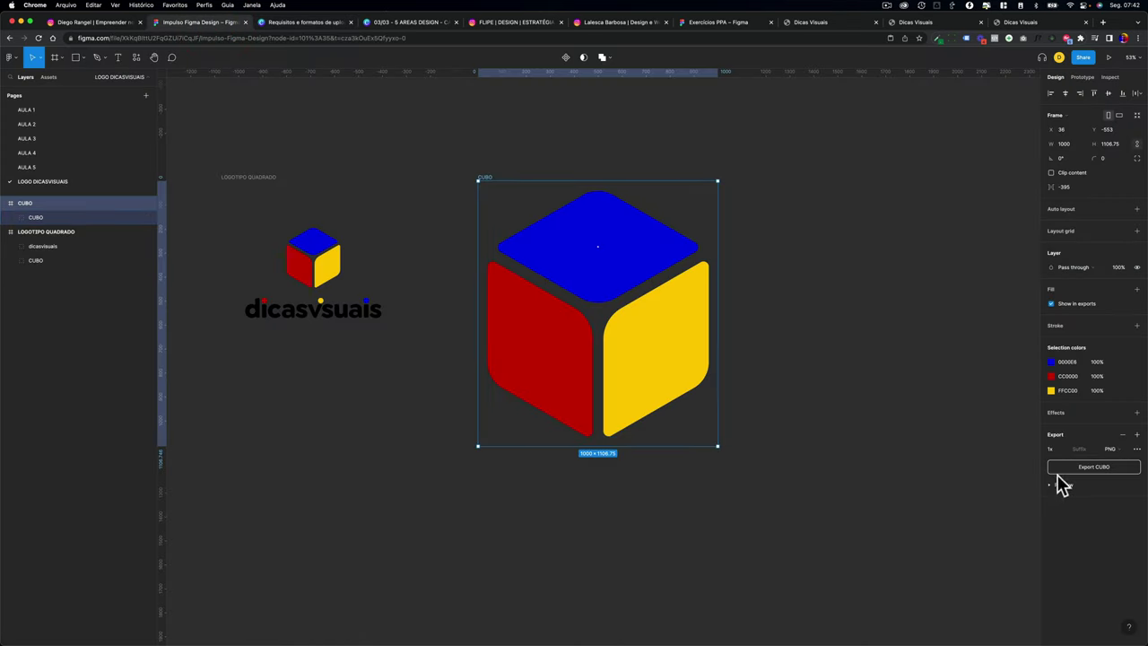
pyautogui.click(518, 141)
pyautogui.click(484, 176)
pyautogui.click(250, 177)
pyautogui.click(484, 177)
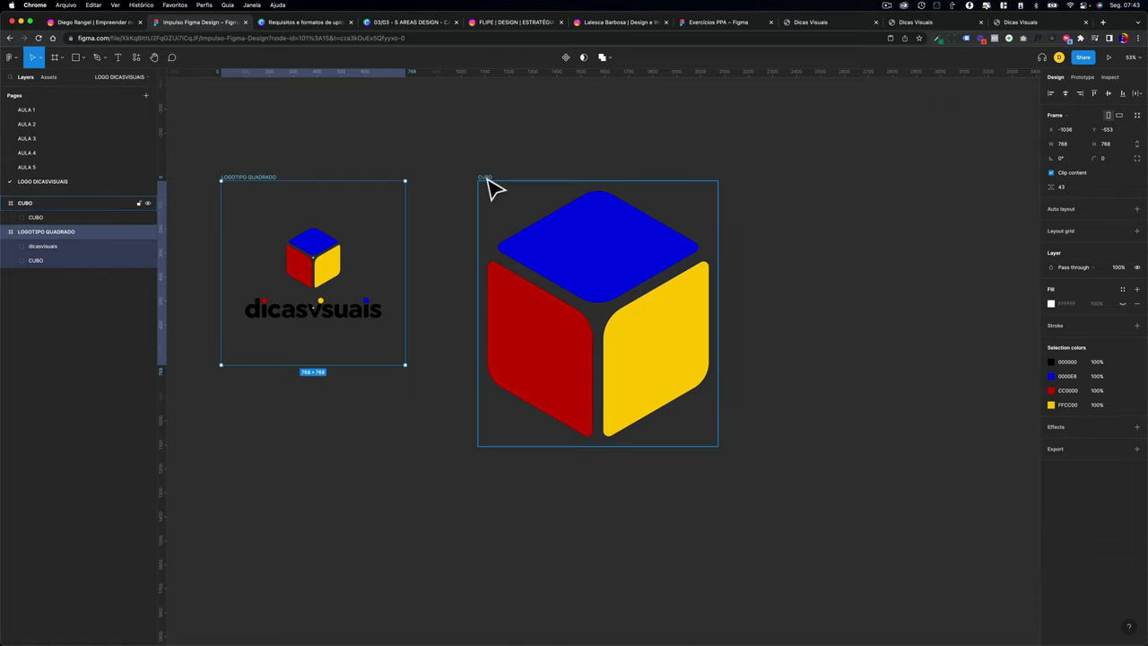
pyautogui.click(255, 177)
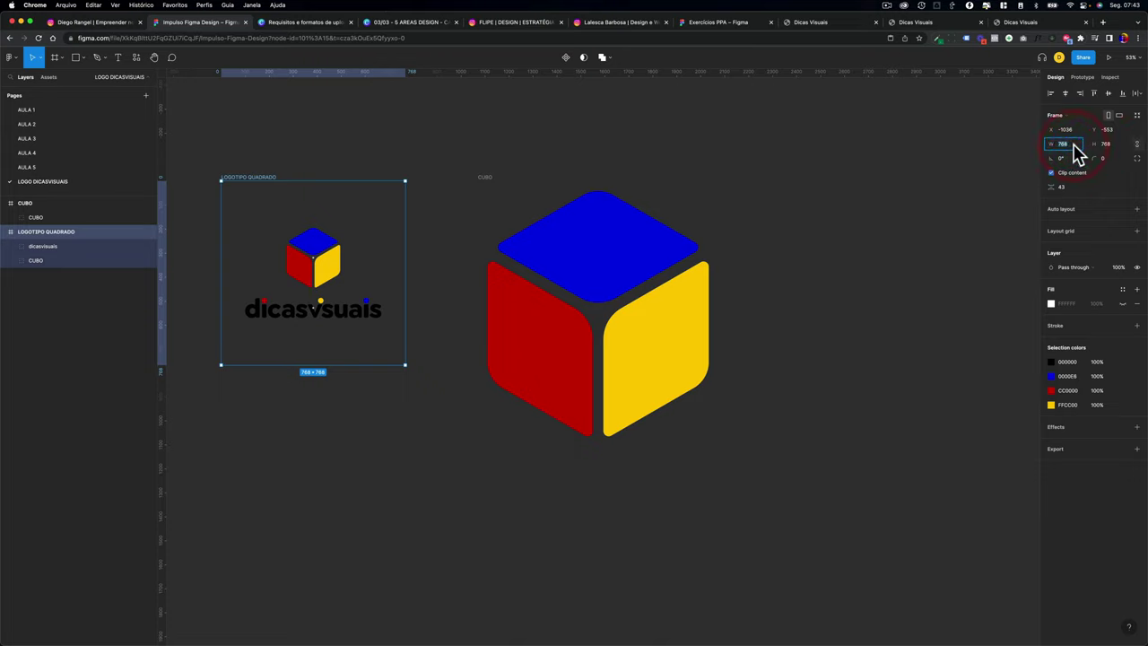
pyautogui.press('Return')
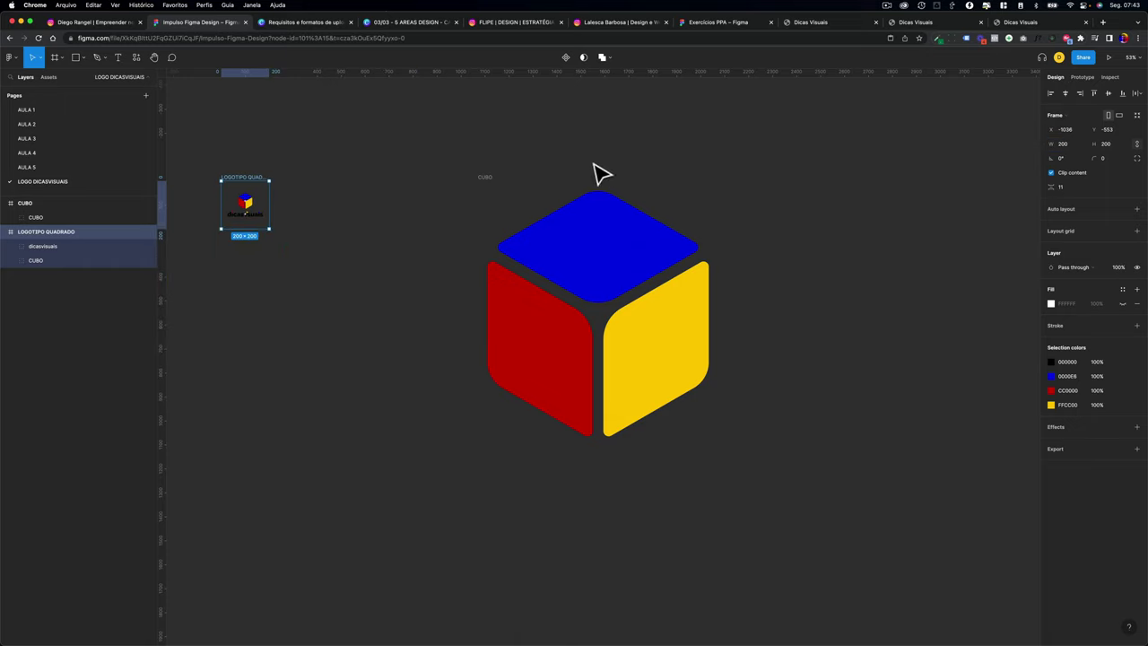
pyautogui.click(485, 177)
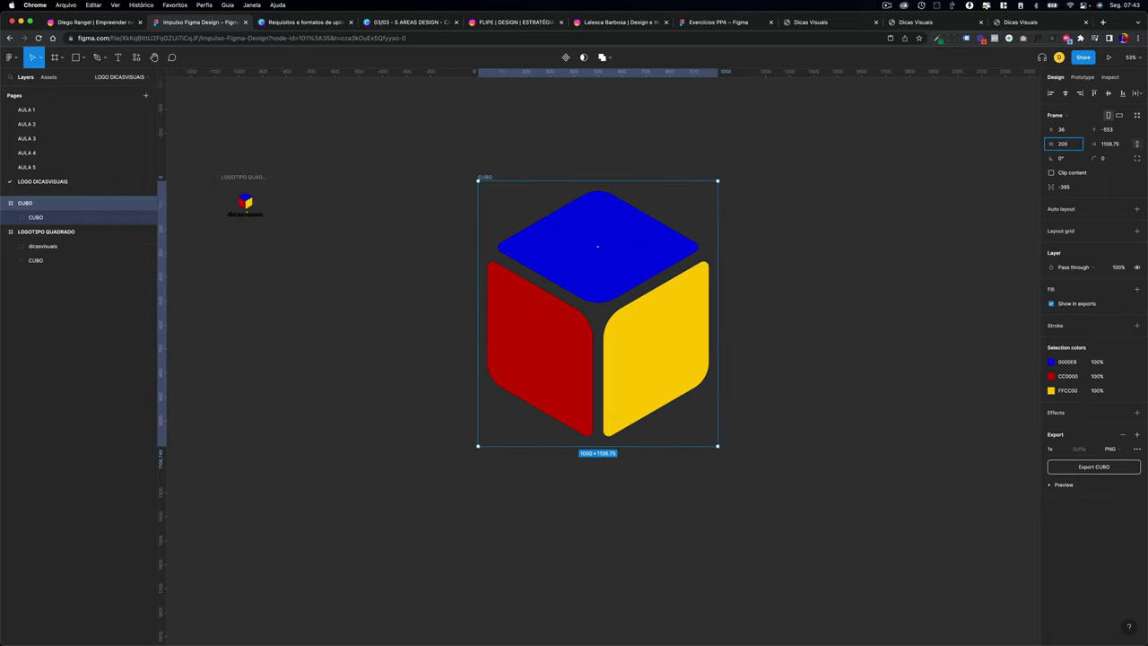
pyautogui.press('Return')
# Export the LOGOTIPO QUADRADO frame as an SVG named LOGOTIPO QUADRADO.svg into the _TUTORIAIS folder
pyautogui.click(256, 177)
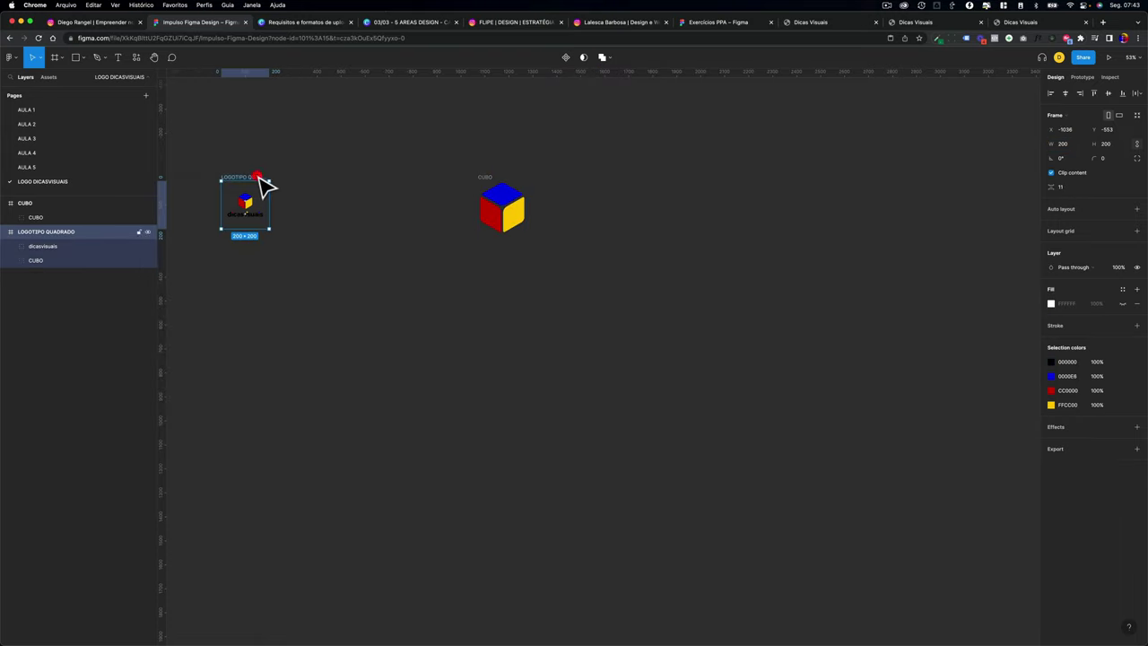
pyautogui.click(1066, 451)
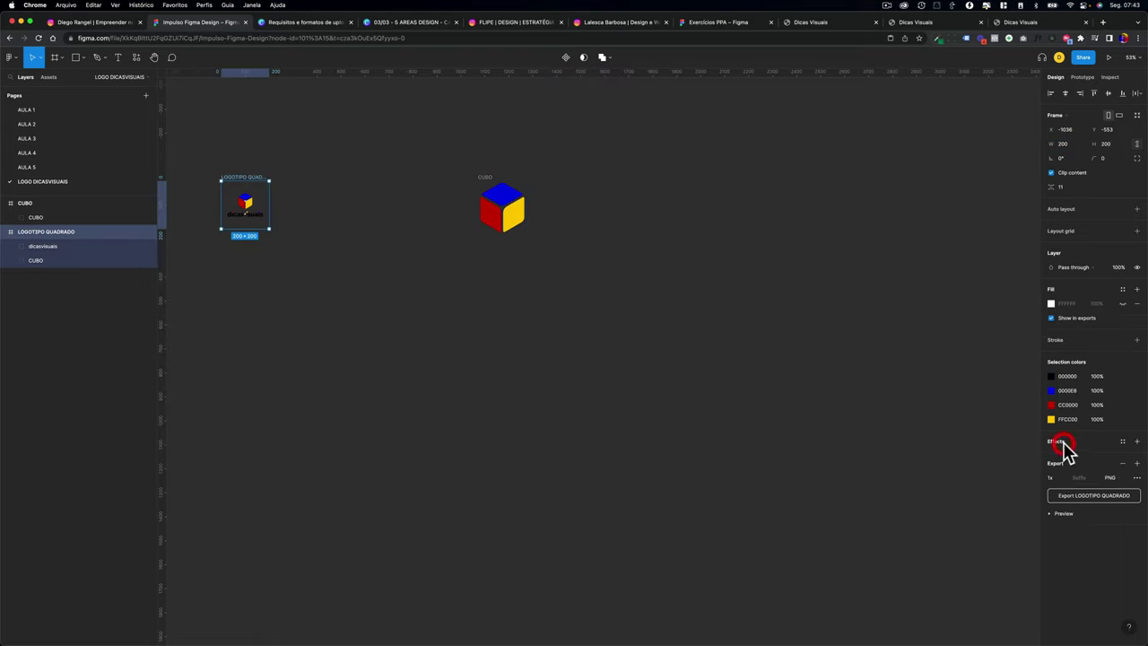
pyautogui.click(1118, 478)
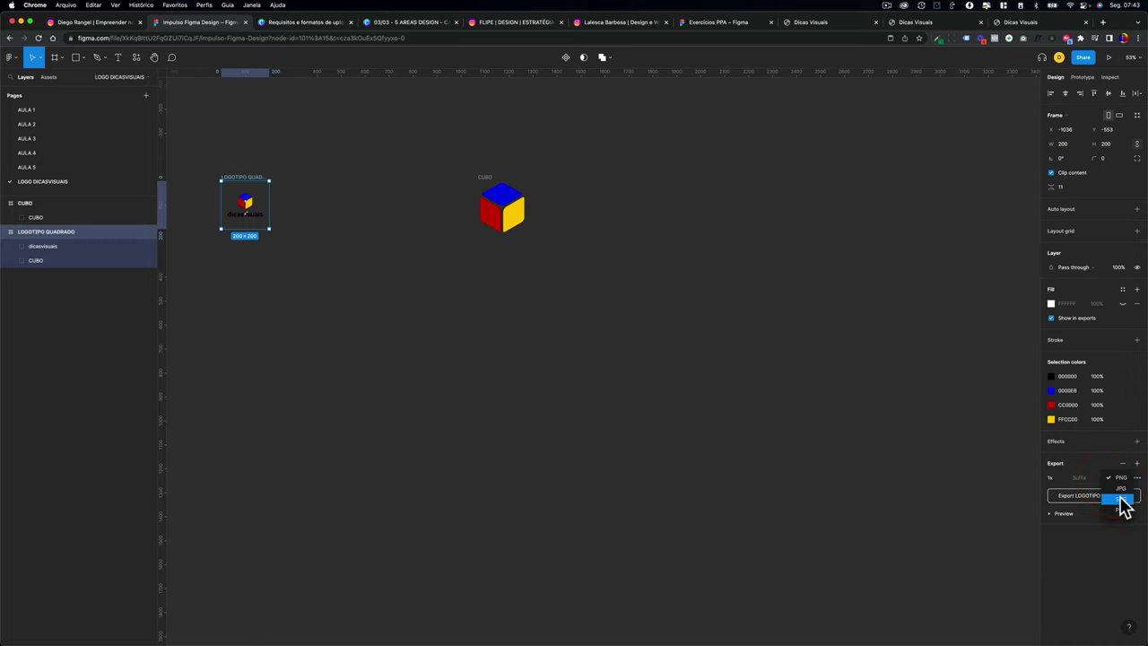
pyautogui.click(1119, 498)
pyautogui.click(1096, 498)
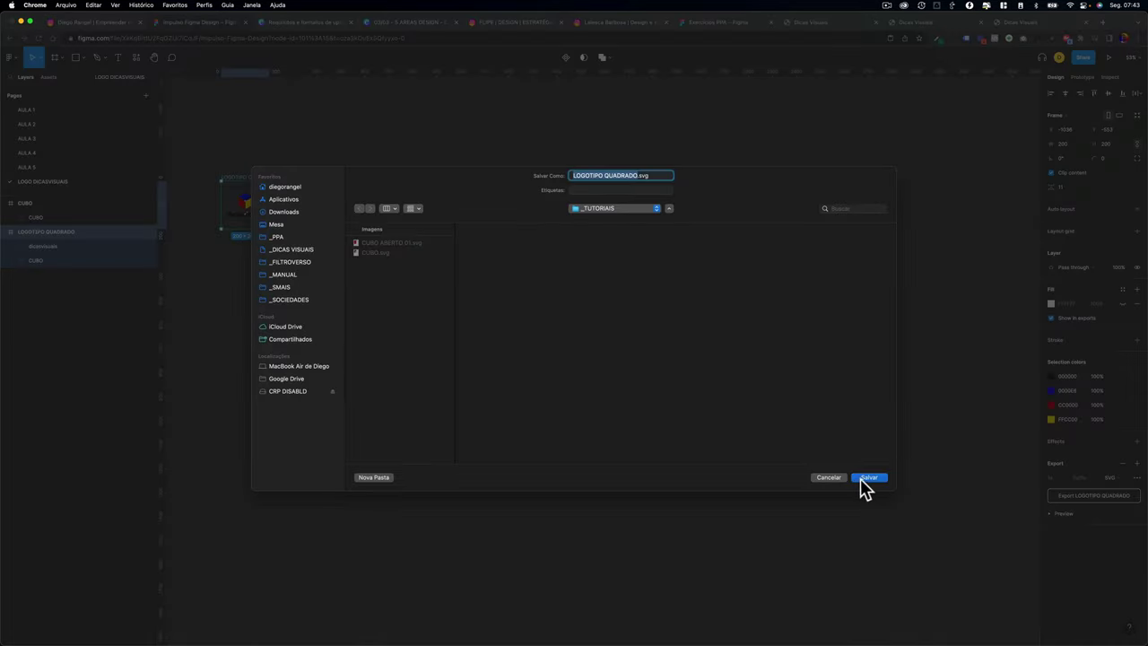
pyautogui.click(865, 477)
# Export the CUBO frame as an SVG named CUBO 2.svg into the _TUTORIAIS folder
pyautogui.click(482, 177)
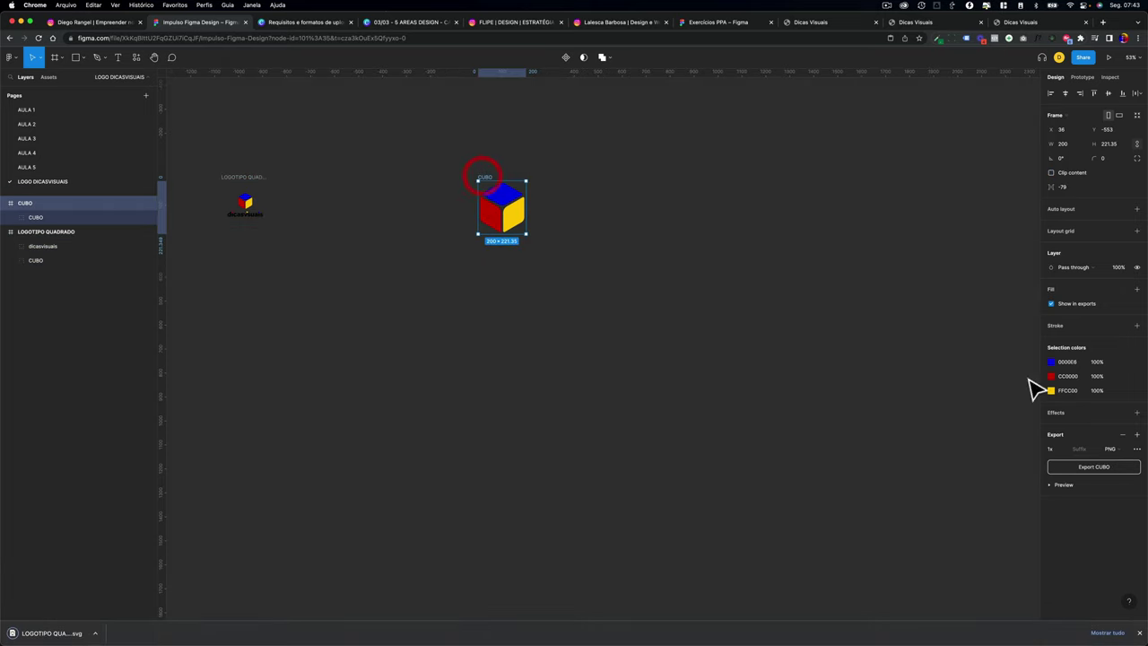
pyautogui.click(1109, 449)
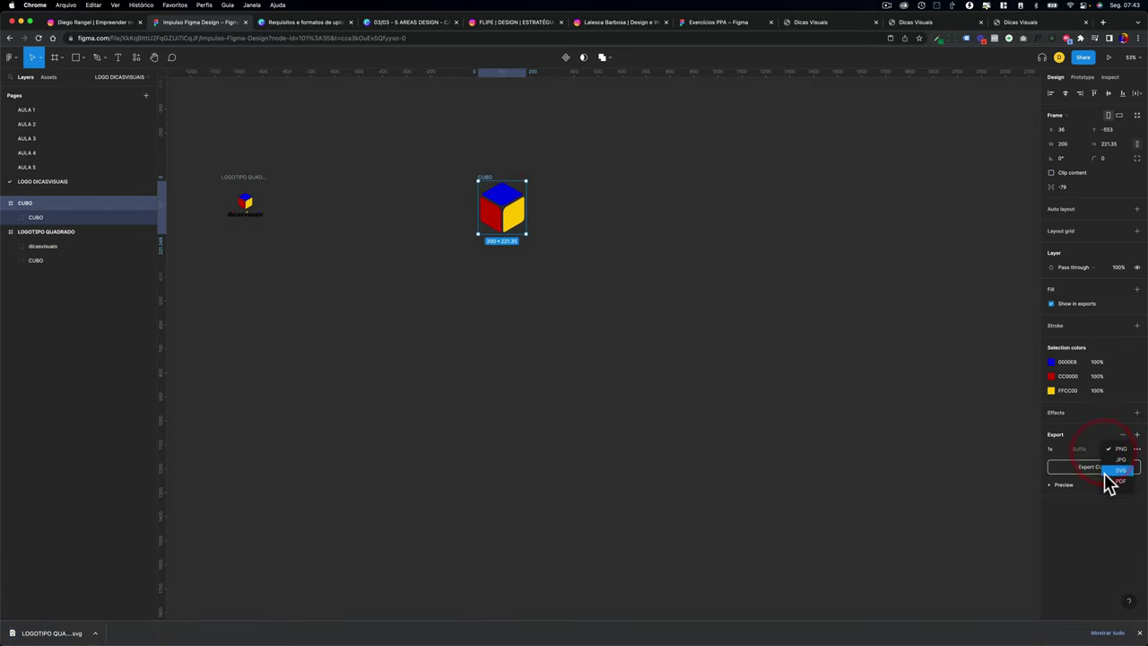
pyautogui.click(1109, 471)
pyautogui.click(1076, 468)
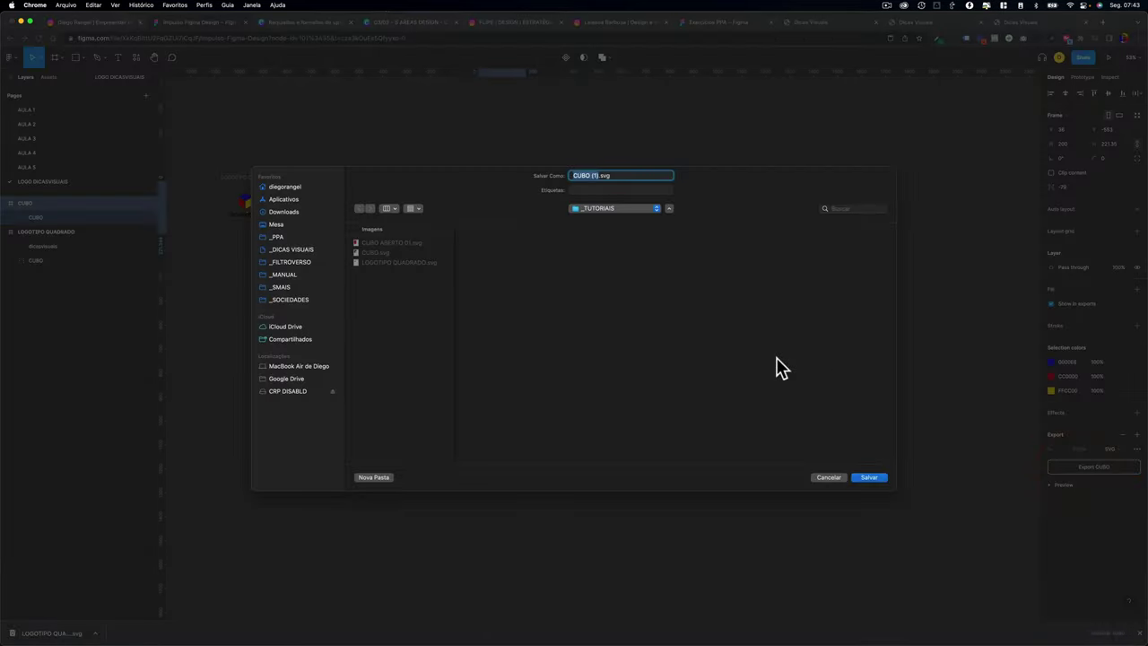
pyautogui.write('2')
pyautogui.press('Return')
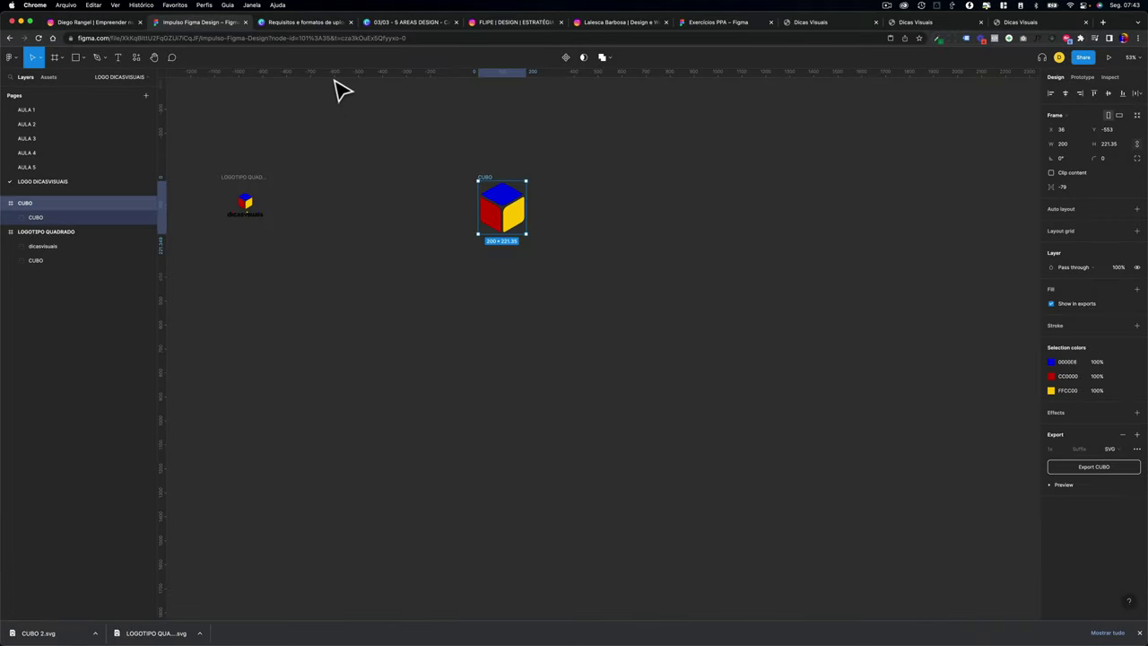
# Switch to the Canva carousel design, delete the cube from page 1, and upload CUBO 2.svg and LOGOTIPO QUADRADO.svg from _VIDEOS/_TUTORIAIS
pyautogui.click(405, 22)
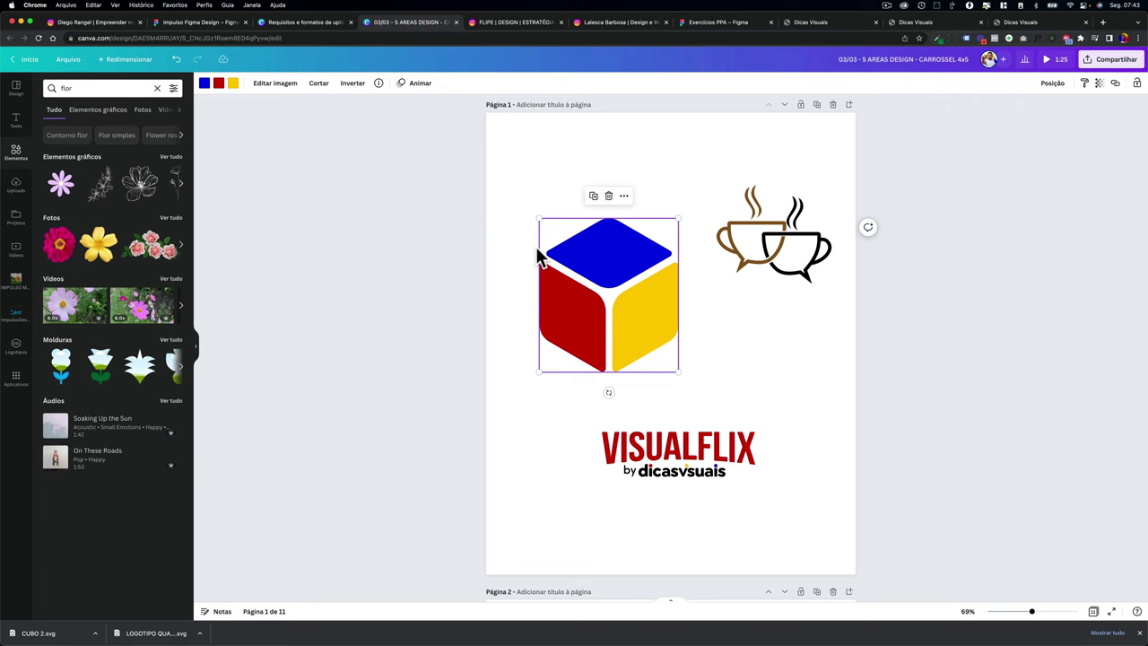
pyautogui.press('Delete')
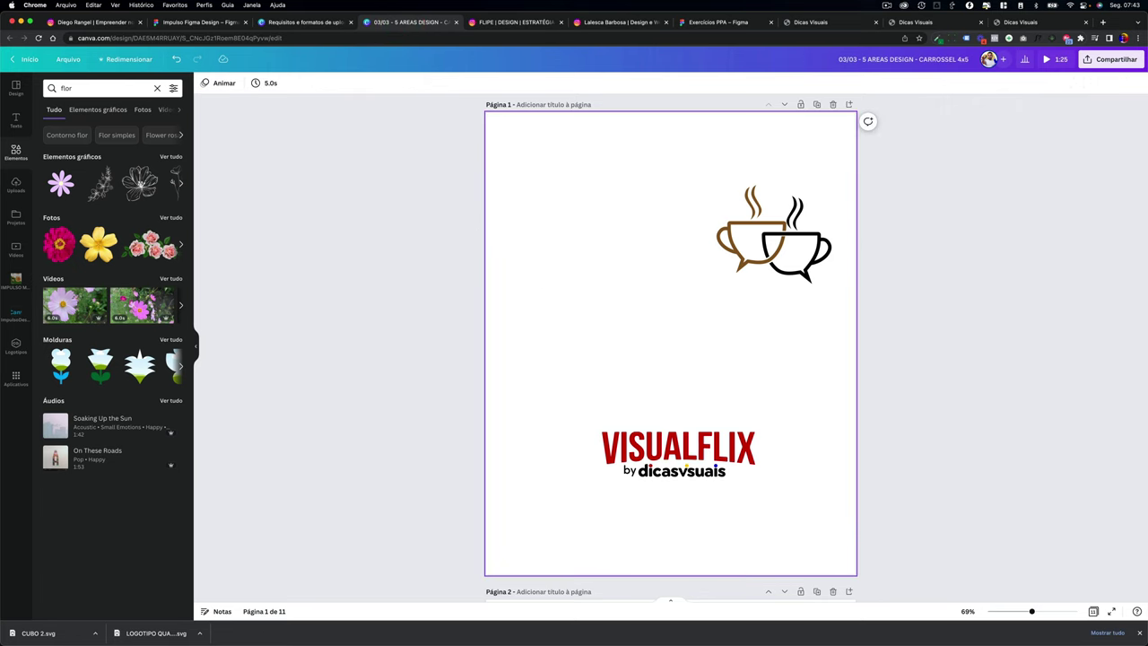
pyautogui.click(17, 185)
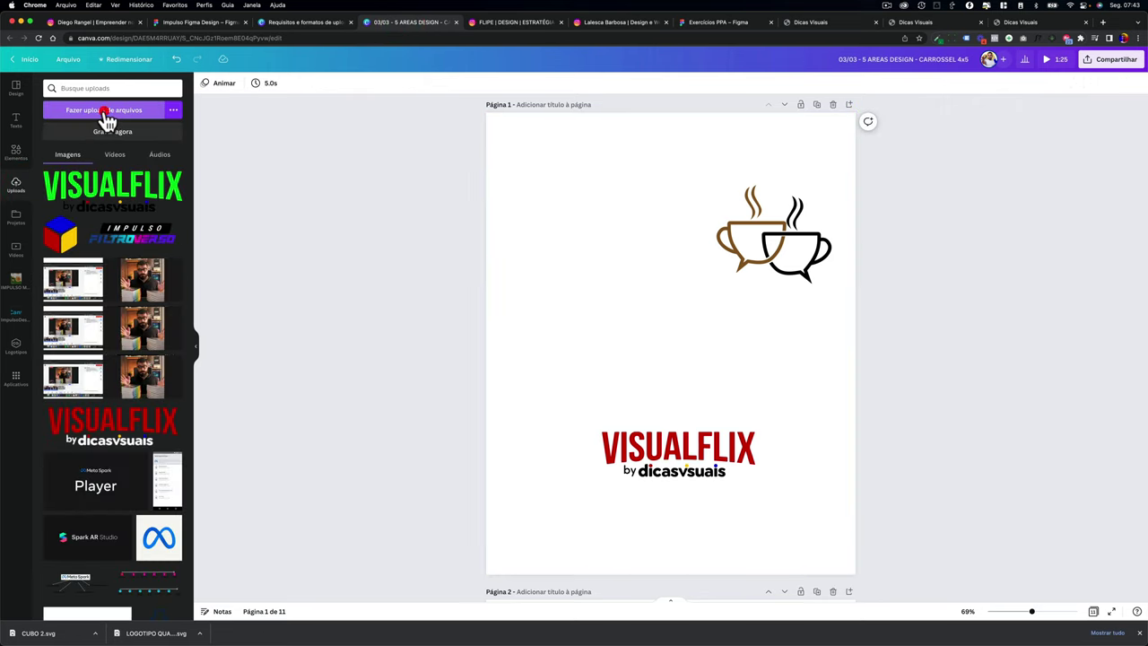
pyautogui.click(105, 111)
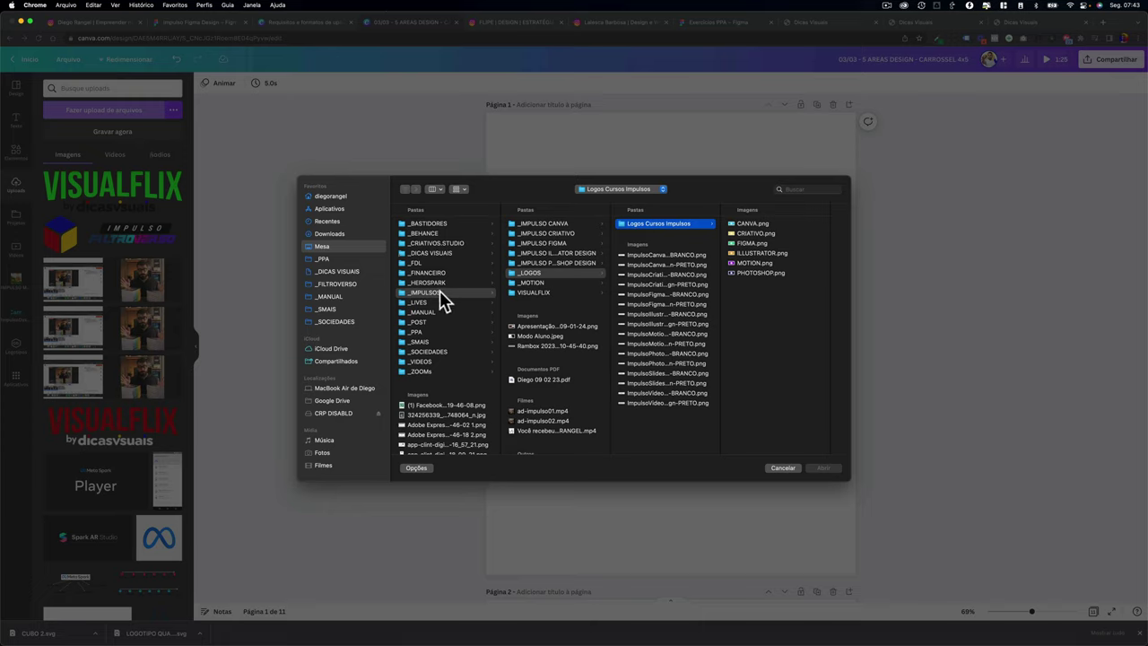
pyautogui.click(422, 360)
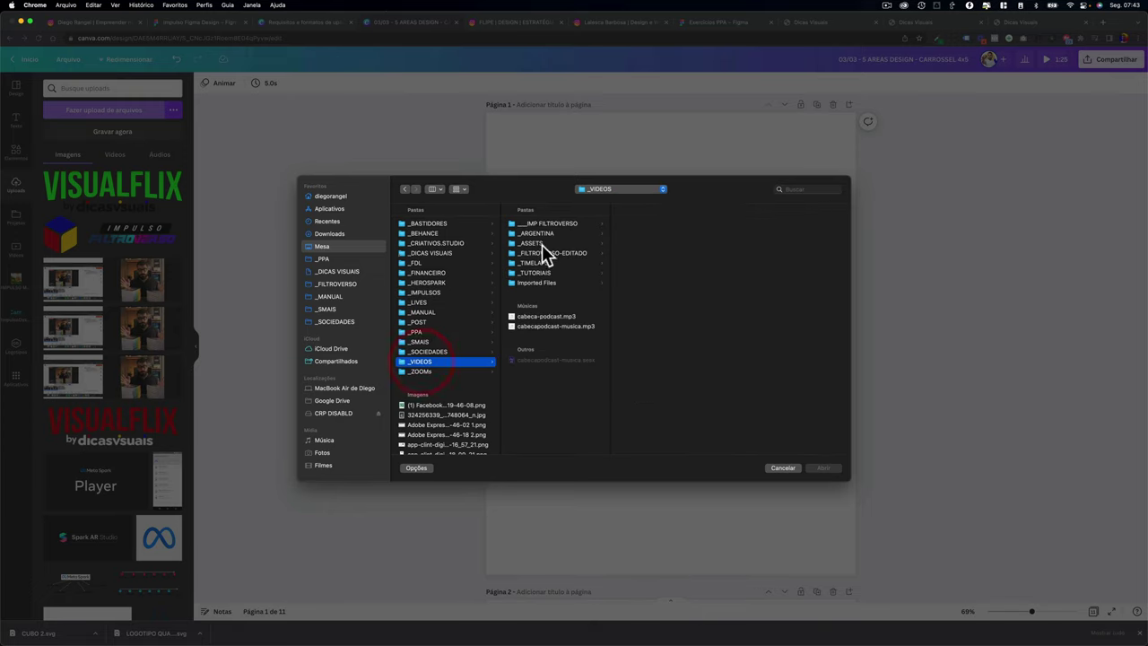
pyautogui.click(538, 273)
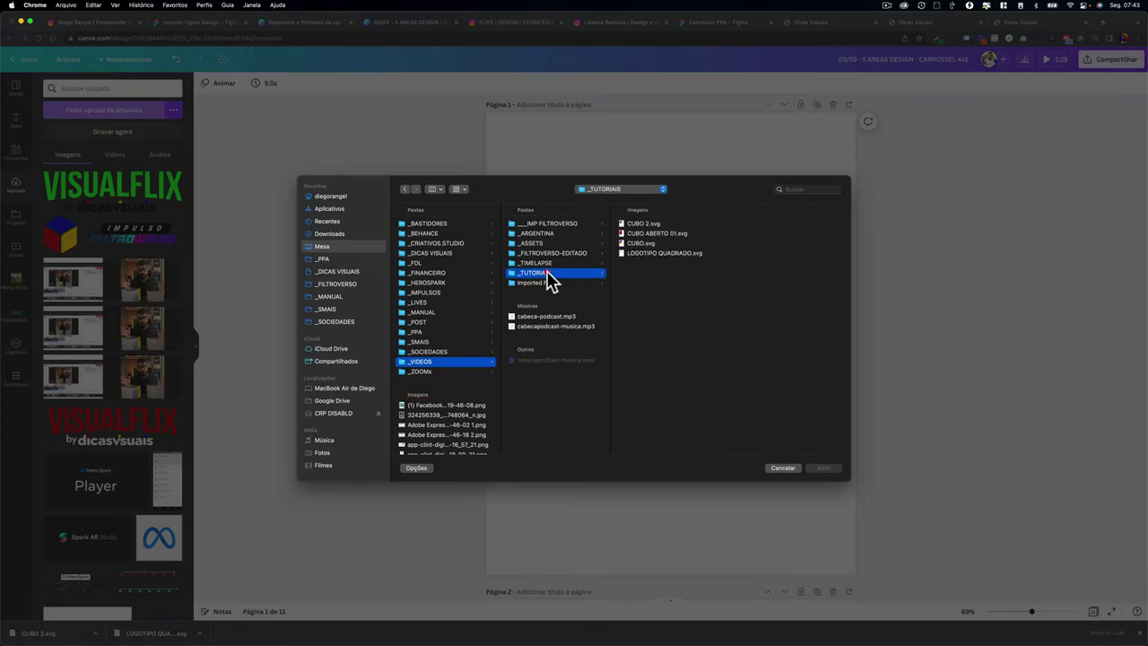
pyautogui.click(644, 224)
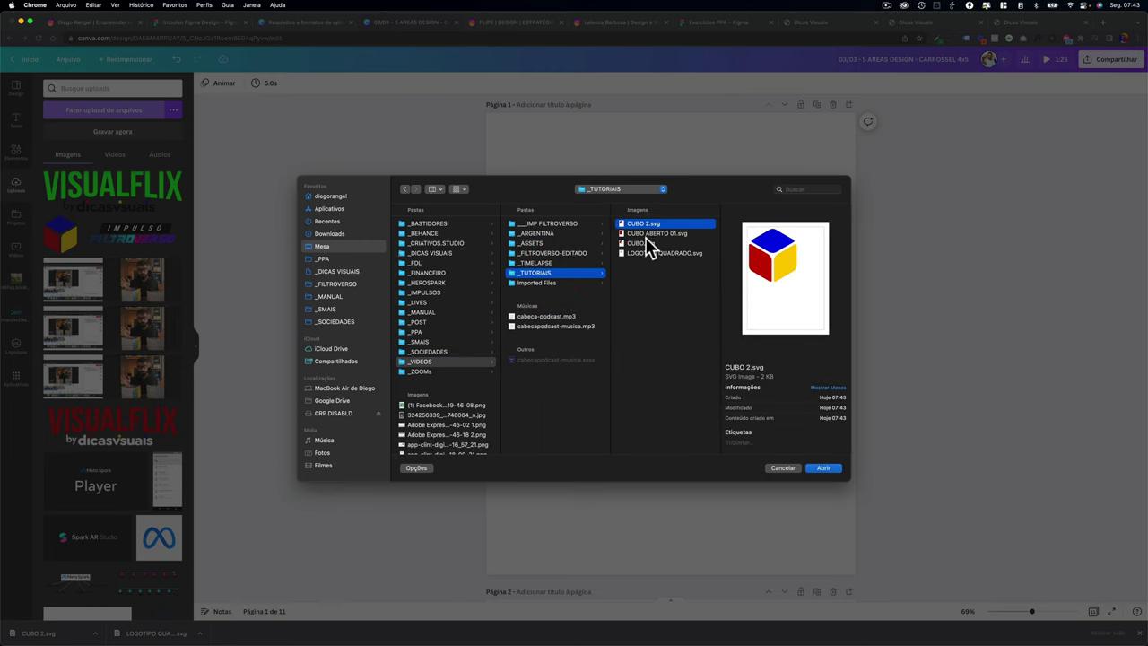
pyautogui.keyDown('super'); pyautogui.click(642, 253); pyautogui.keyUp('super')
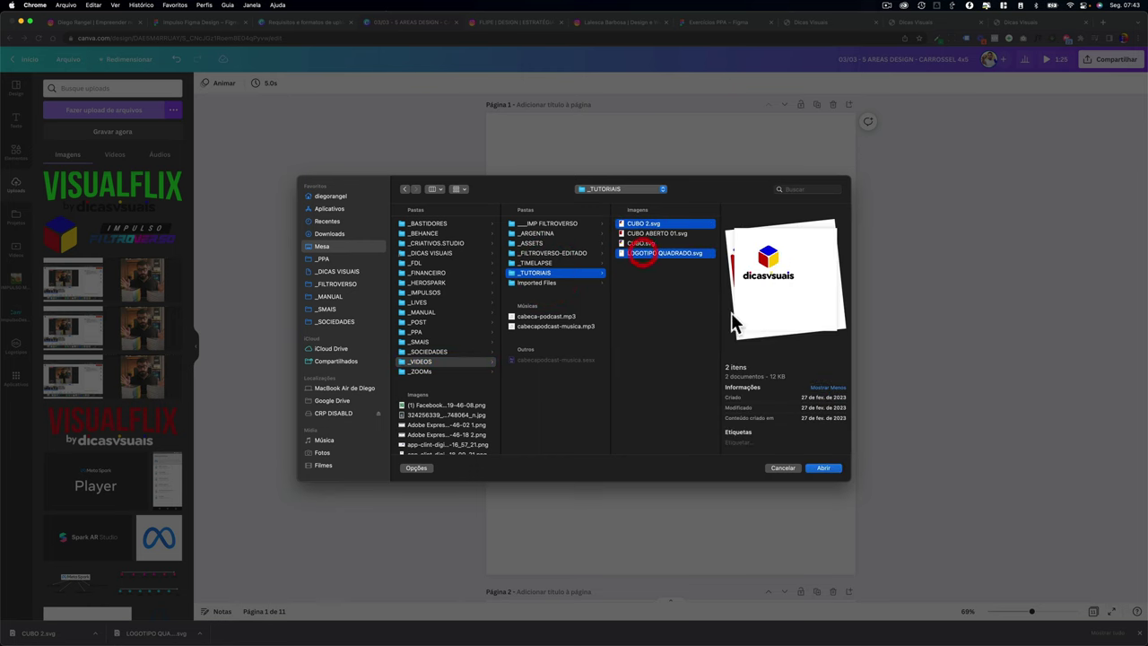
pyautogui.click(821, 468)
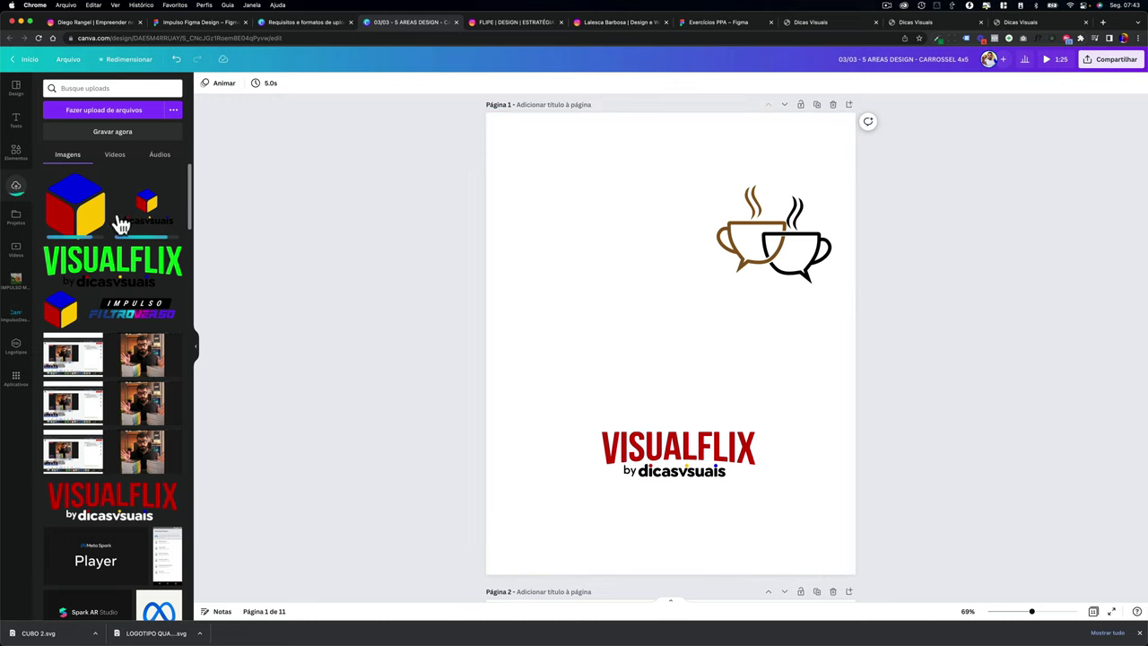
# Add the uploaded cube to page 1's upper left at a reduced size and recolor its blue face black
pyautogui.click(80, 228)
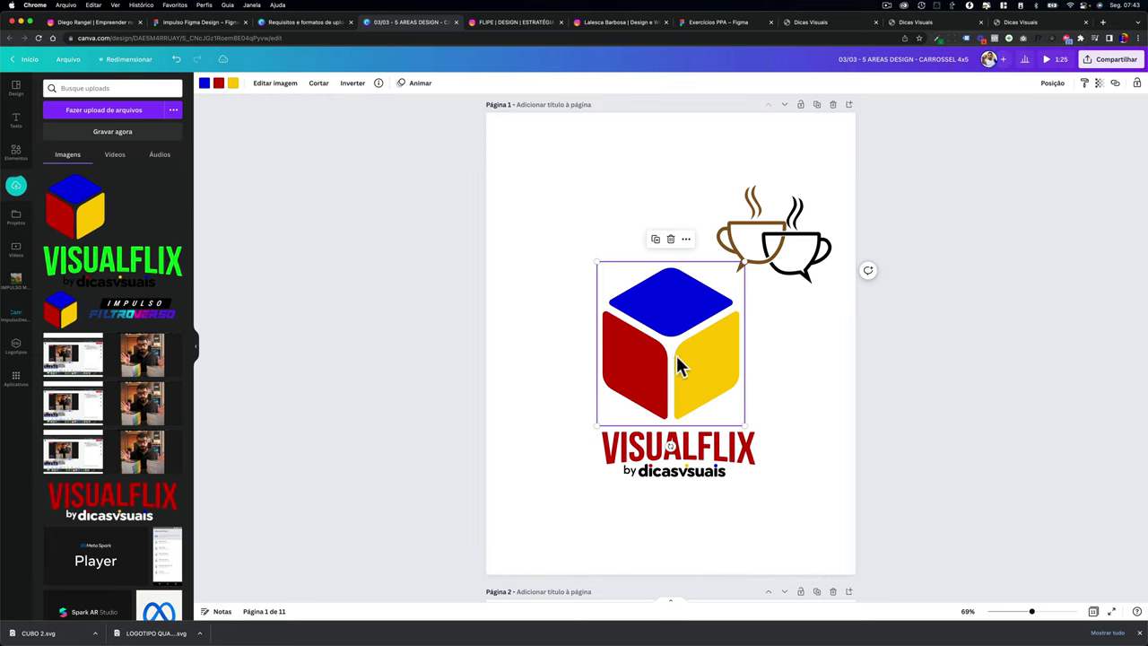
pyautogui.moveTo(679, 367); pyautogui.dragTo(600, 296)
pyautogui.click(204, 82)
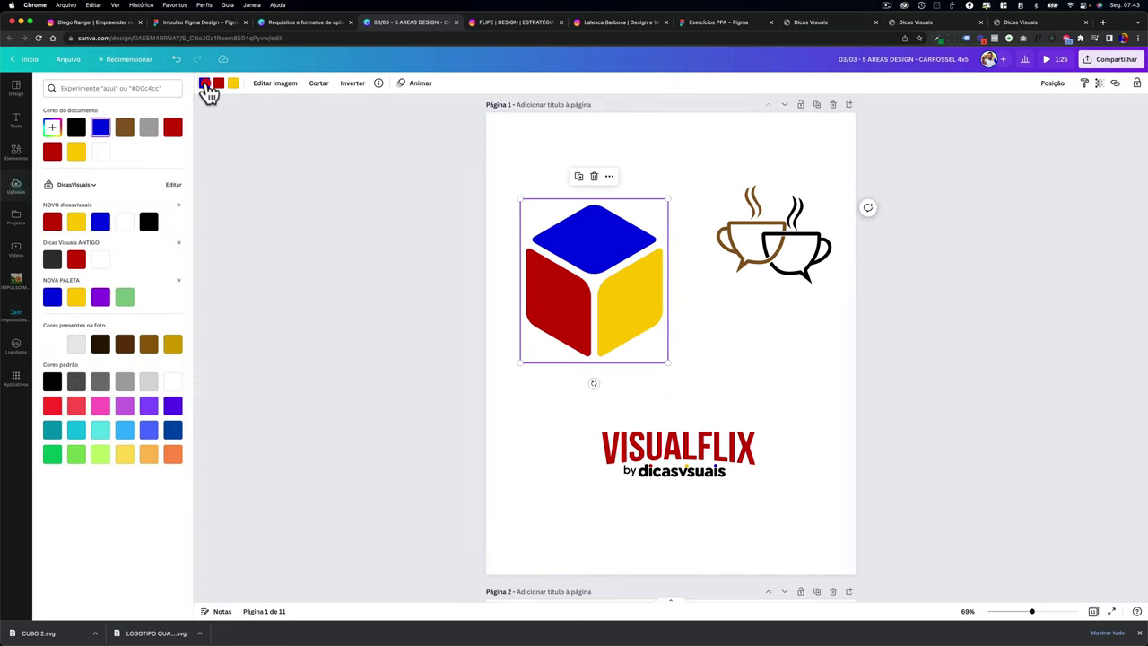
pyautogui.click(124, 221)
pyautogui.click(149, 221)
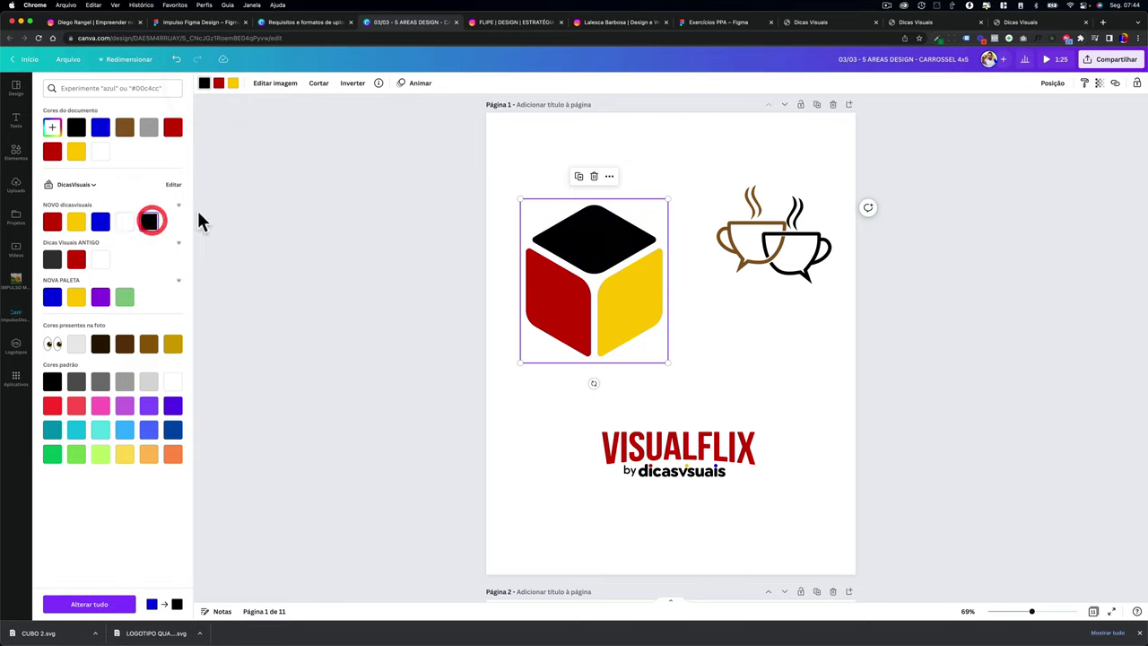
pyautogui.moveTo(520, 361); pyautogui.dragTo(577, 243)
# Add the uploaded square dicasvisuais logo to page 1 and move it and the VISUALFLIX logo slightly down
pyautogui.click(16, 186)
pyautogui.click(148, 220)
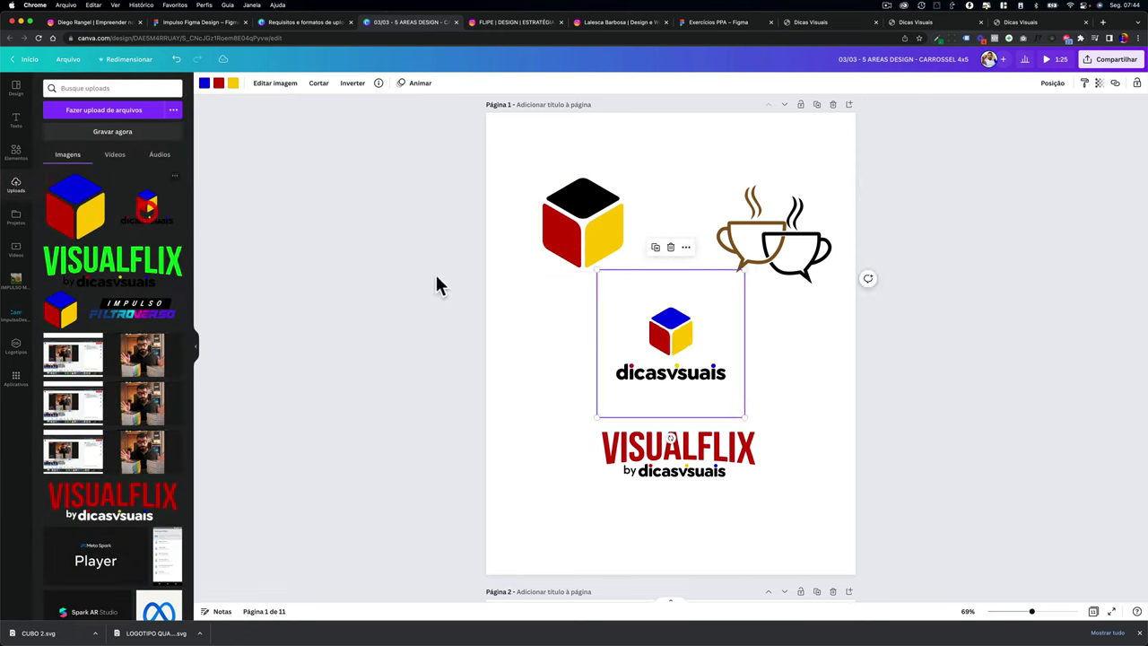
pyautogui.click(636, 453)
pyautogui.moveTo(636, 466); pyautogui.dragTo(636, 492)
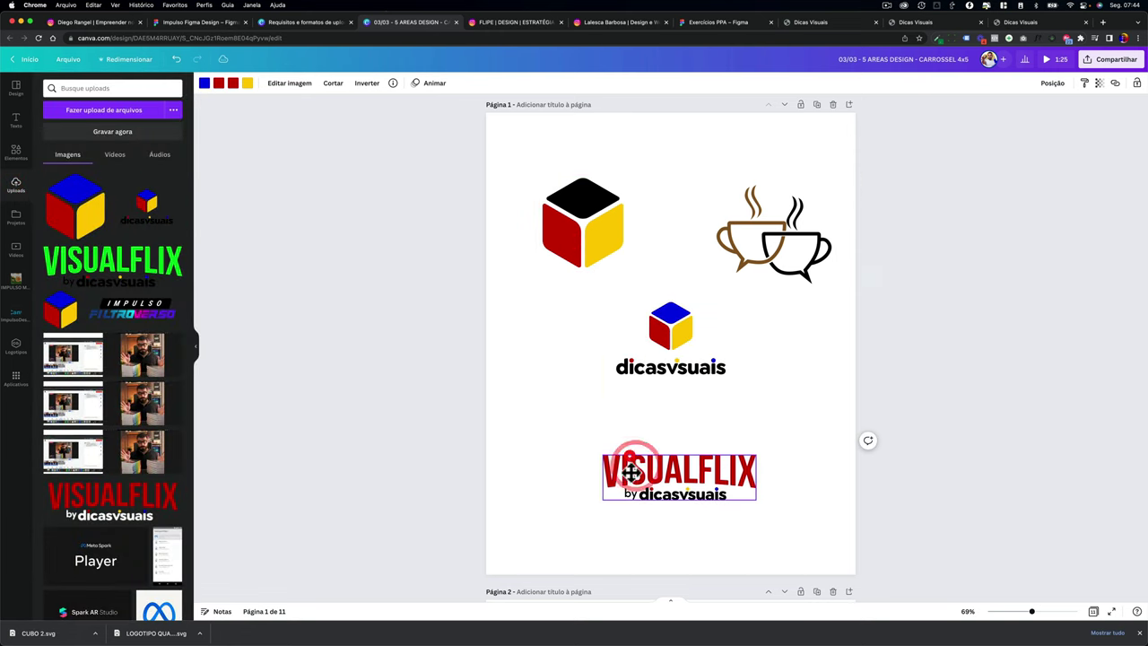
pyautogui.click(606, 274)
pyautogui.moveTo(606, 274); pyautogui.dragTo(606, 301)
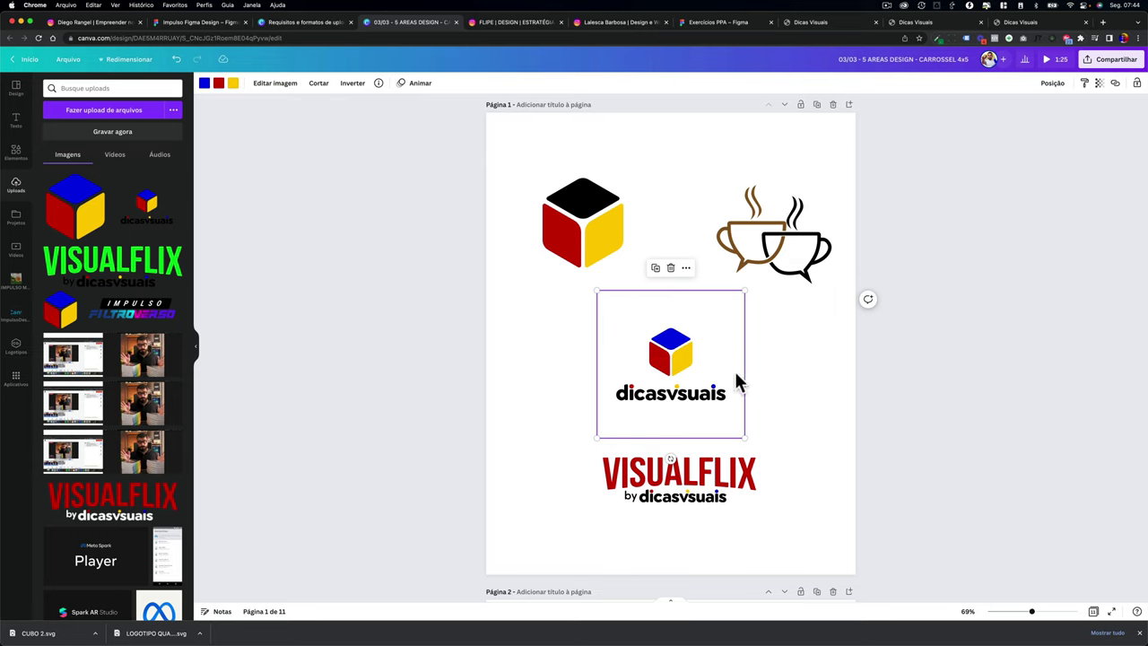
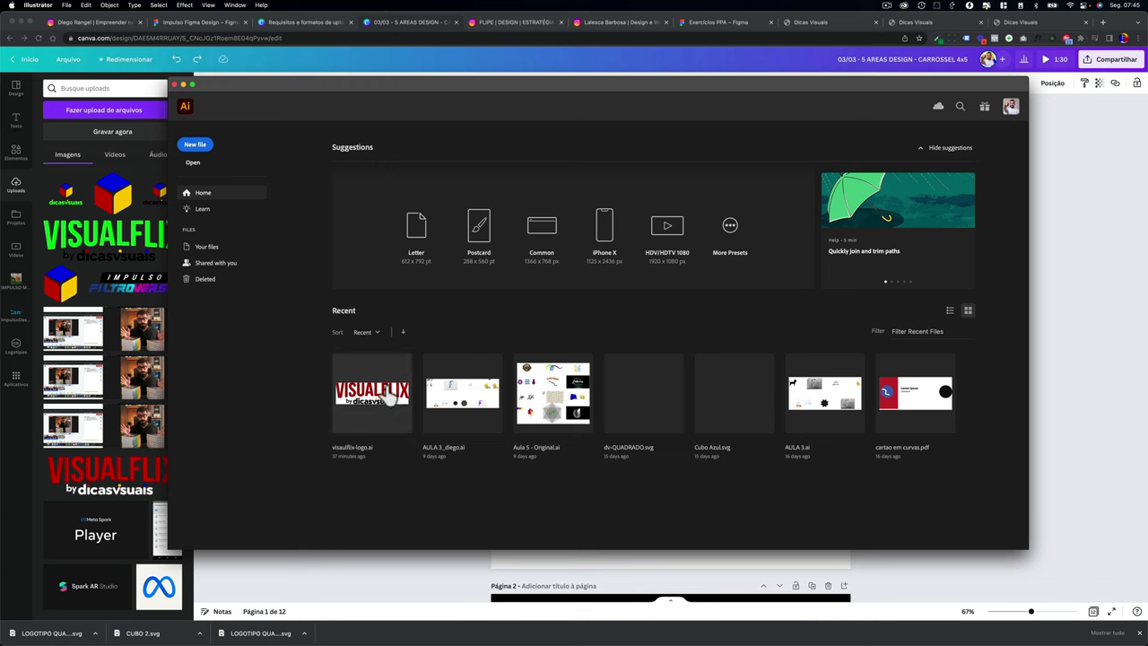
# Open the recent file visaulflix-logo.ai in Illustrator and check the dimensions of the VISUALFLIX logo group
pyautogui.click(392, 392)
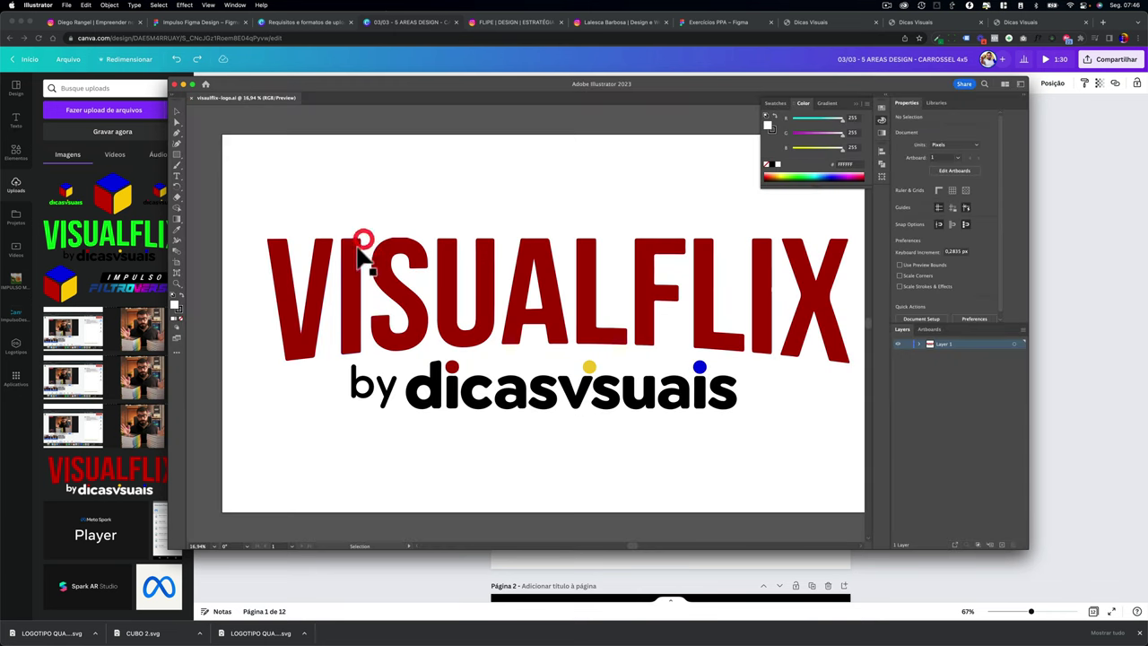
pyautogui.click(364, 244)
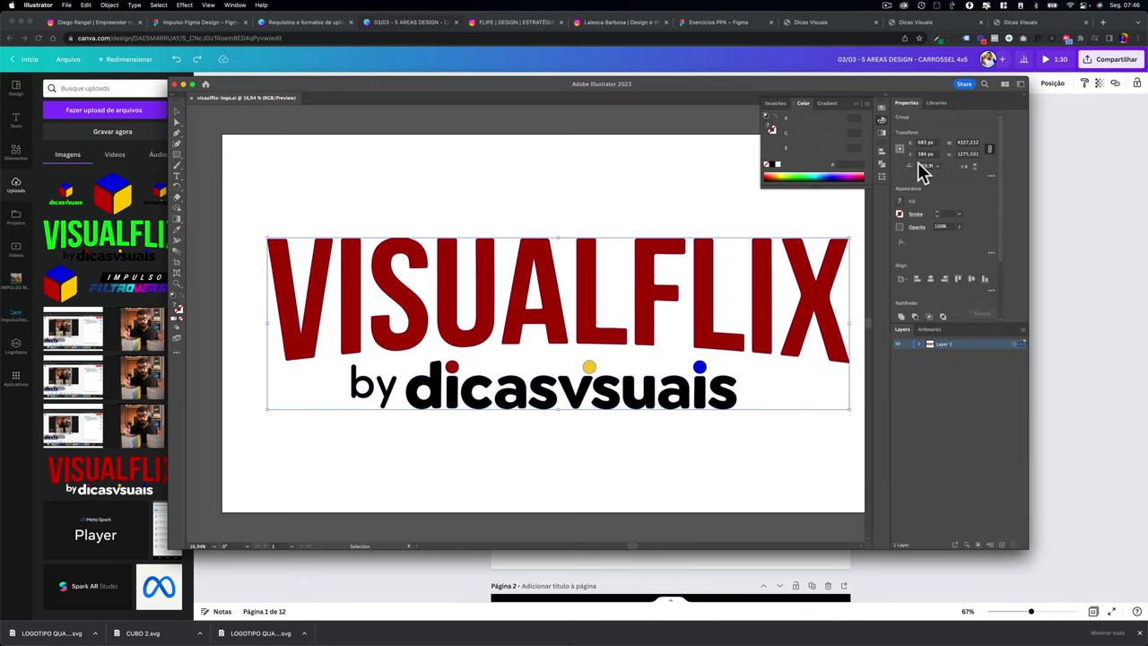
pyautogui.click(372, 206)
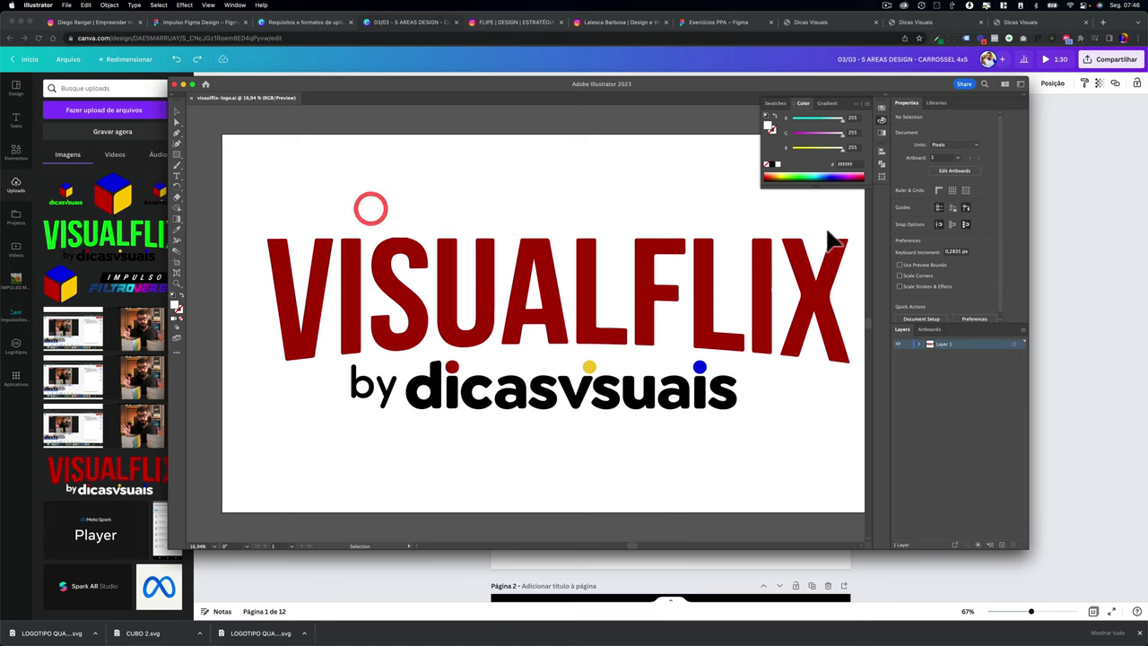
pyautogui.click(177, 264)
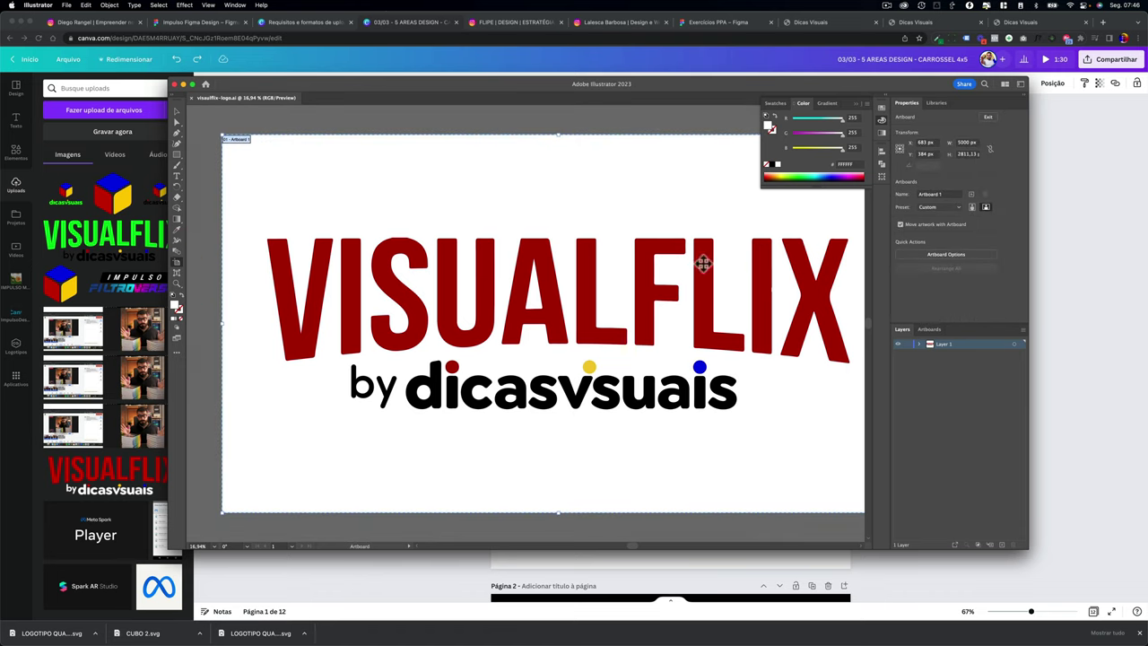
pyautogui.press('Escape')
pyautogui.moveTo(368, 436); pyautogui.dragTo(744, 269)
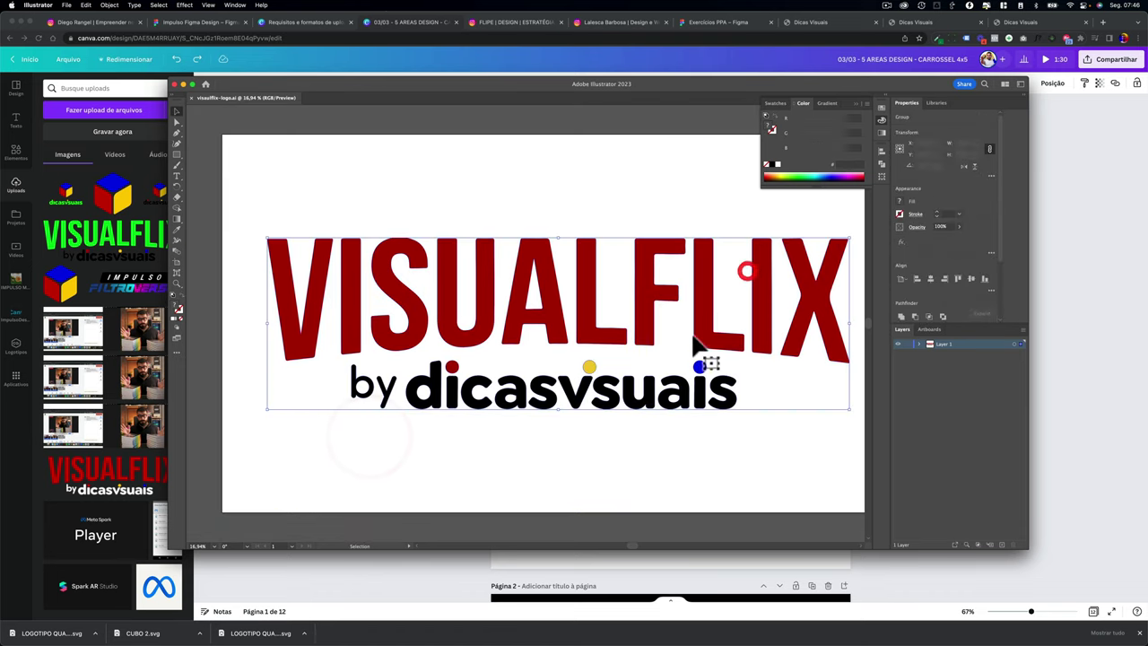
pyautogui.click(730, 440)
pyautogui.click(339, 281)
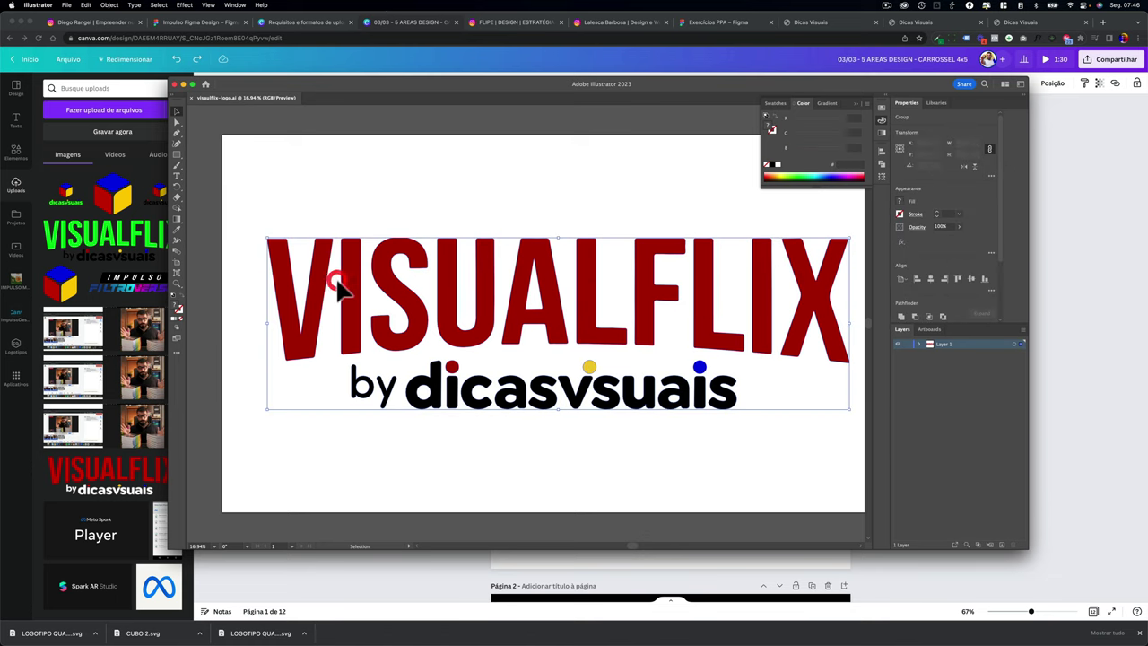
pyautogui.click(269, 423)
pyautogui.click(753, 263)
pyautogui.click(394, 420)
# Set the VISUALFLIX logo group's width to 200 px with its proportions constrained
pyautogui.moveTo(435, 429); pyautogui.dragTo(444, 349)
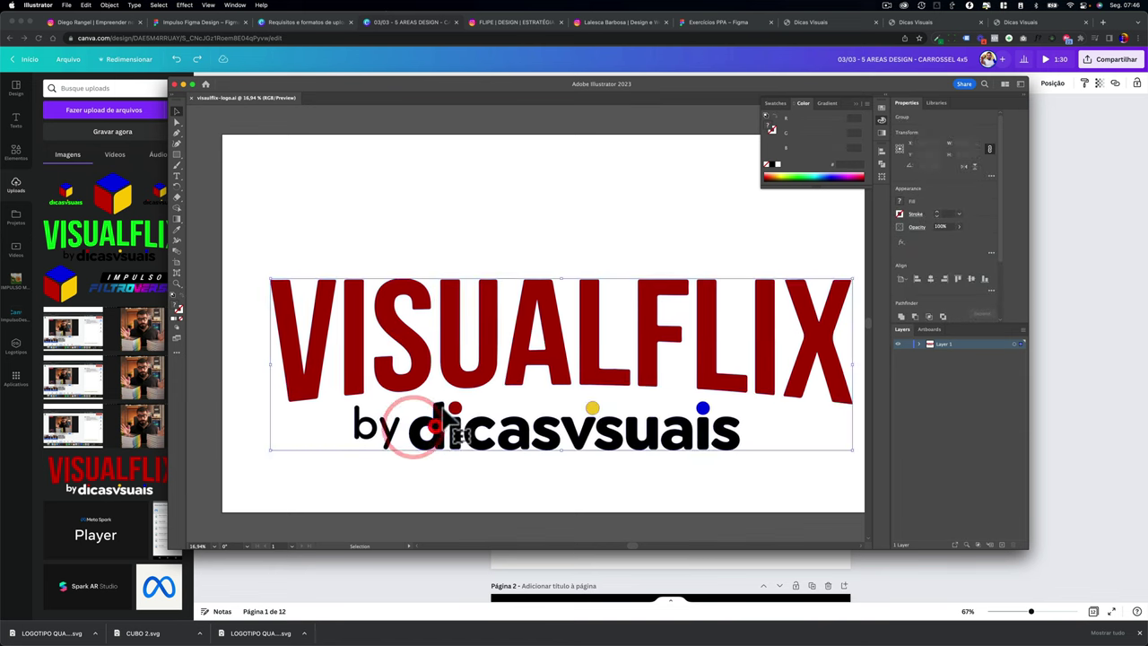
pyautogui.click(988, 149)
pyautogui.click(966, 144)
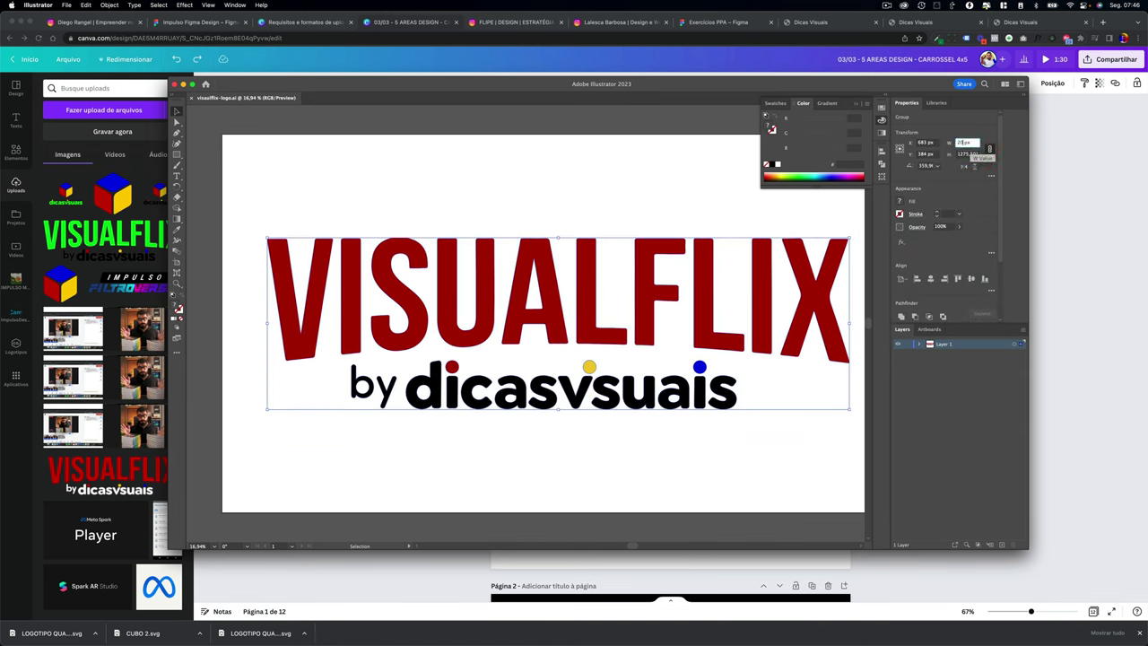
pyautogui.press('Return')
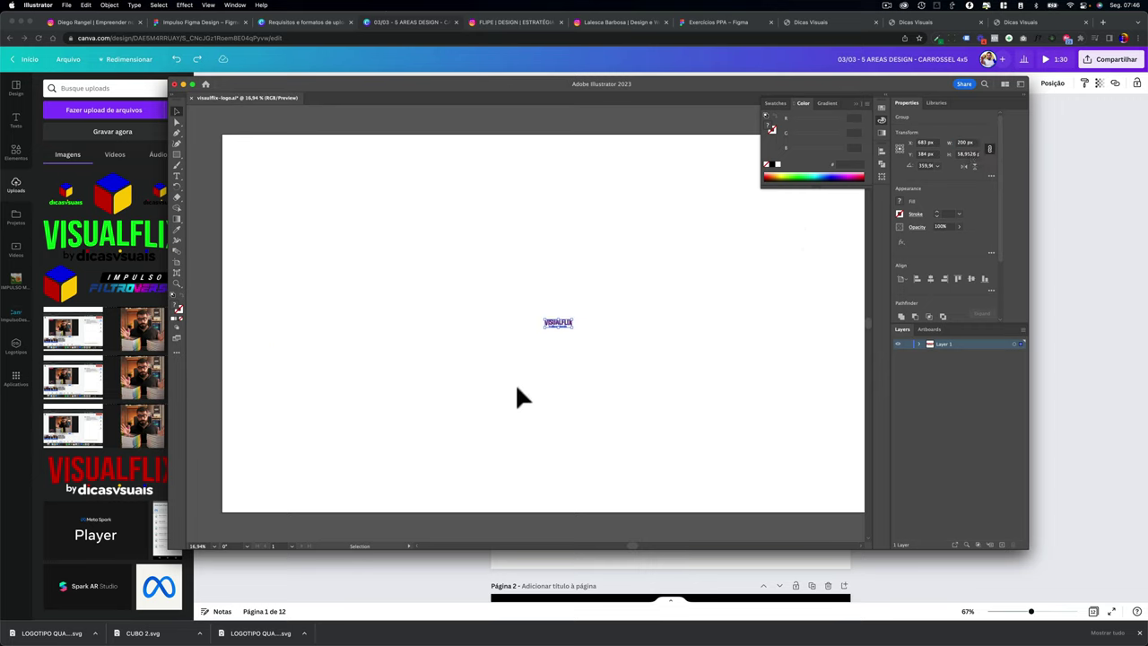
# Collect the resized logo as an export asset named visualflix-ai, with SVG as its format
pyautogui.rightClick(549, 326)
pyautogui.click(579, 531)
pyautogui.doubleClick(217, 147)
pyautogui.write('visualflix-ai')
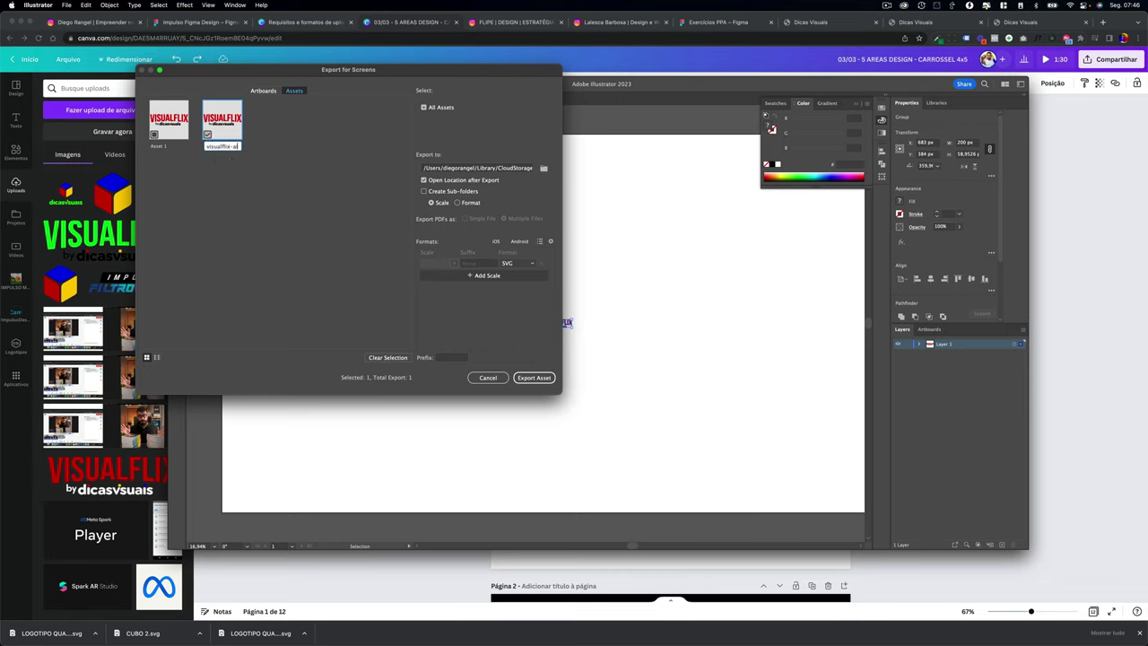
pyautogui.click(512, 264)
pyautogui.click(513, 332)
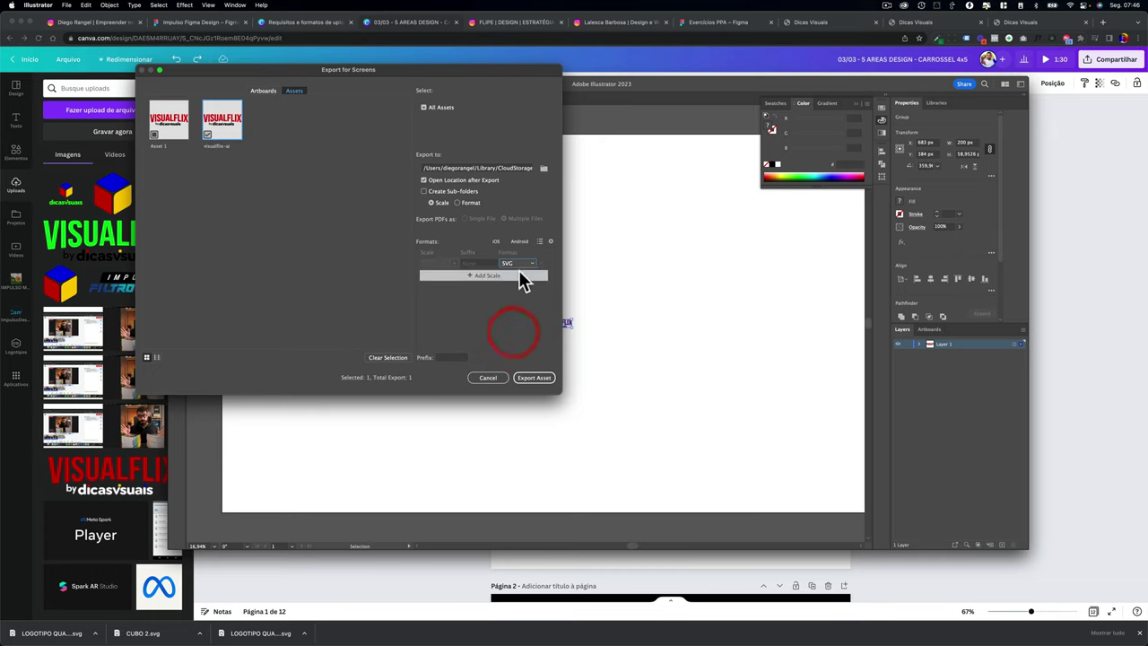
# Set the export destination to the desktop's _VIDEOS/_TUTORIAIS folder and export the asset
pyautogui.click(544, 169)
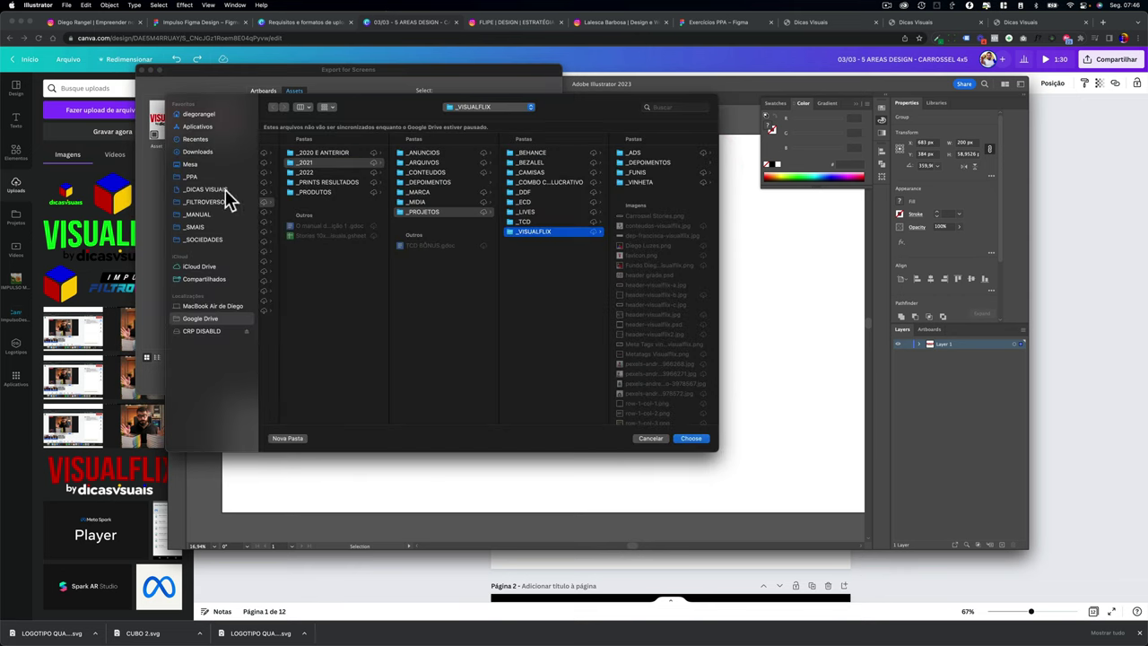
pyautogui.click(192, 165)
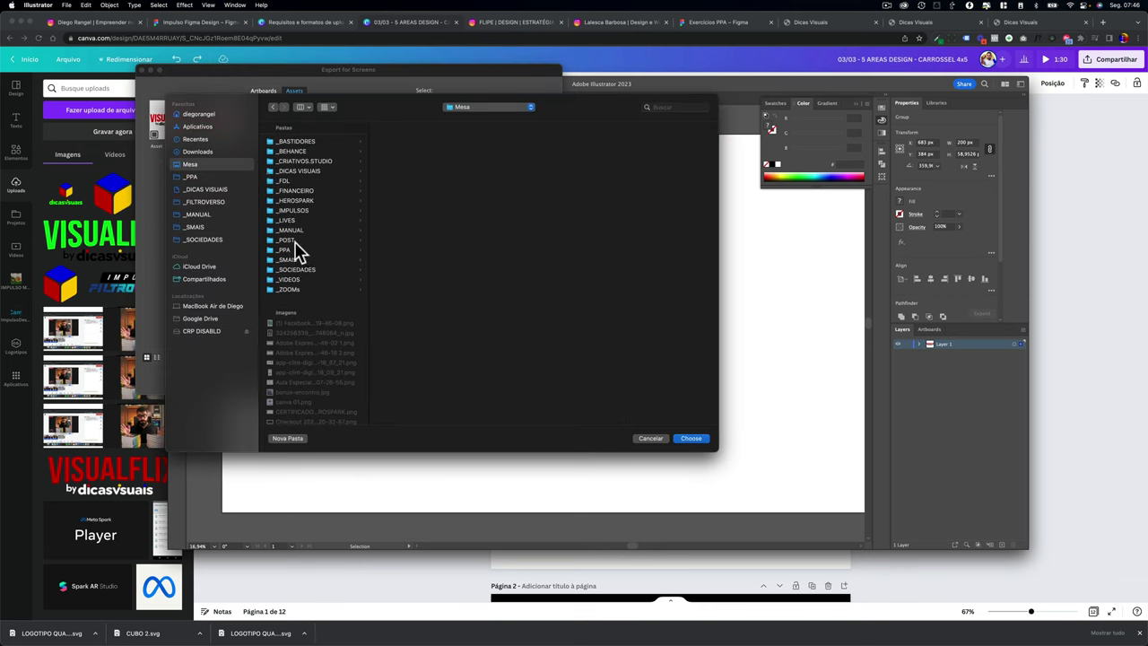
pyautogui.click(298, 279)
pyautogui.click(408, 190)
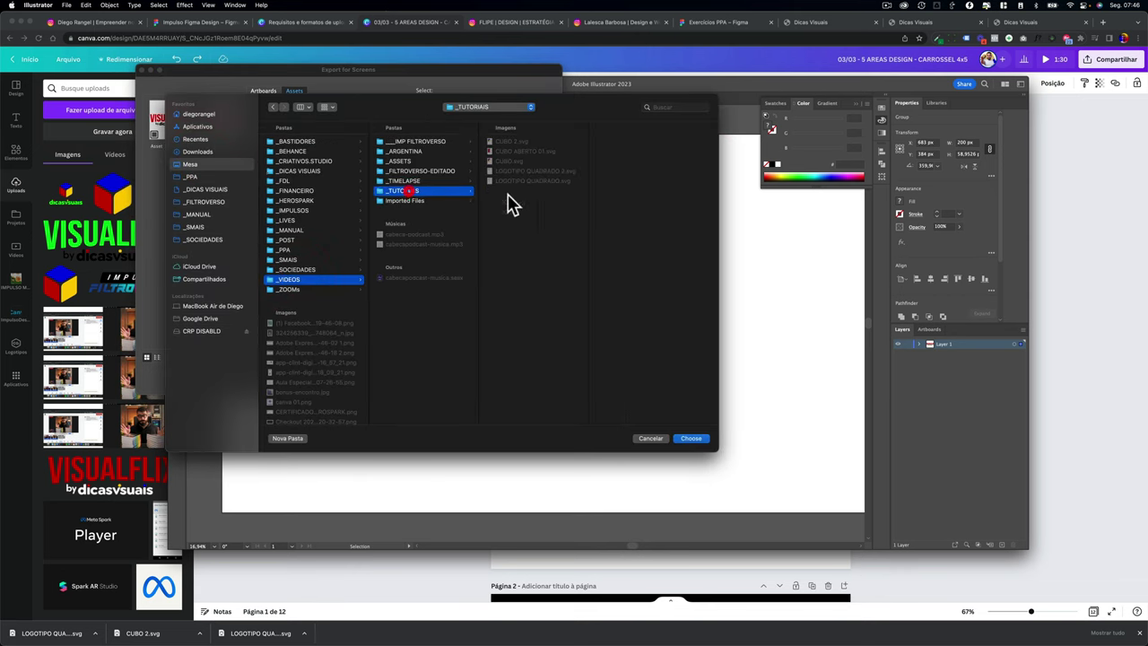
pyautogui.click(691, 438)
pyautogui.click(526, 380)
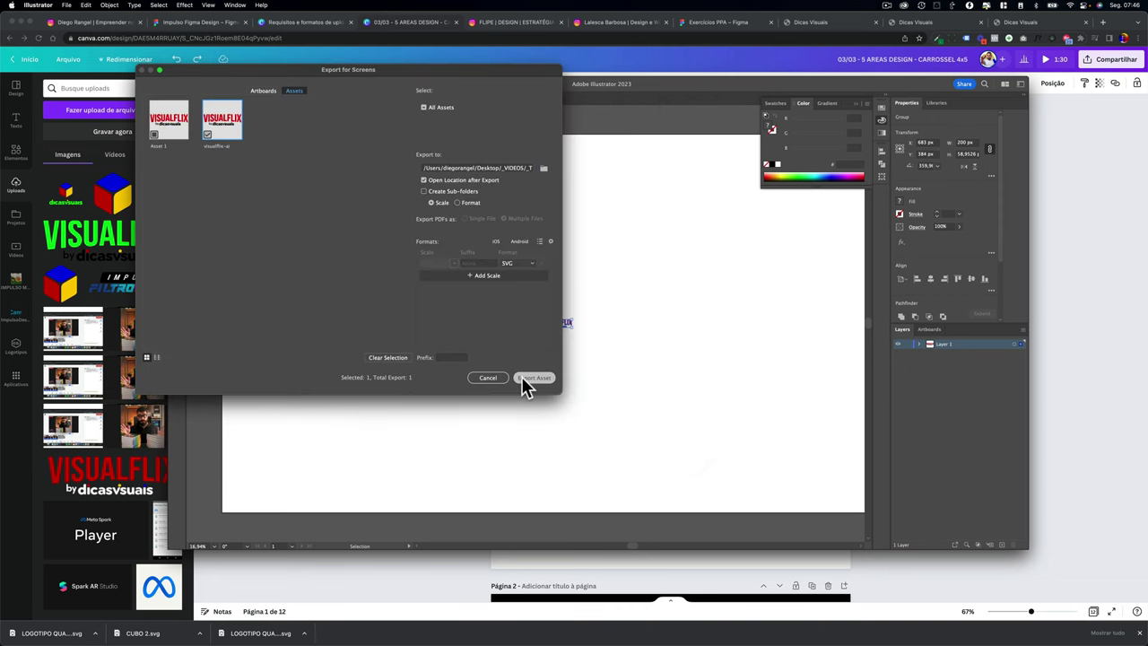
# Switch to the Canva design, delete the VISUALFLIX logo from page 1, and upload visualflix-ai.svg from _TUTORIAIS
pyautogui.click(483, 226)
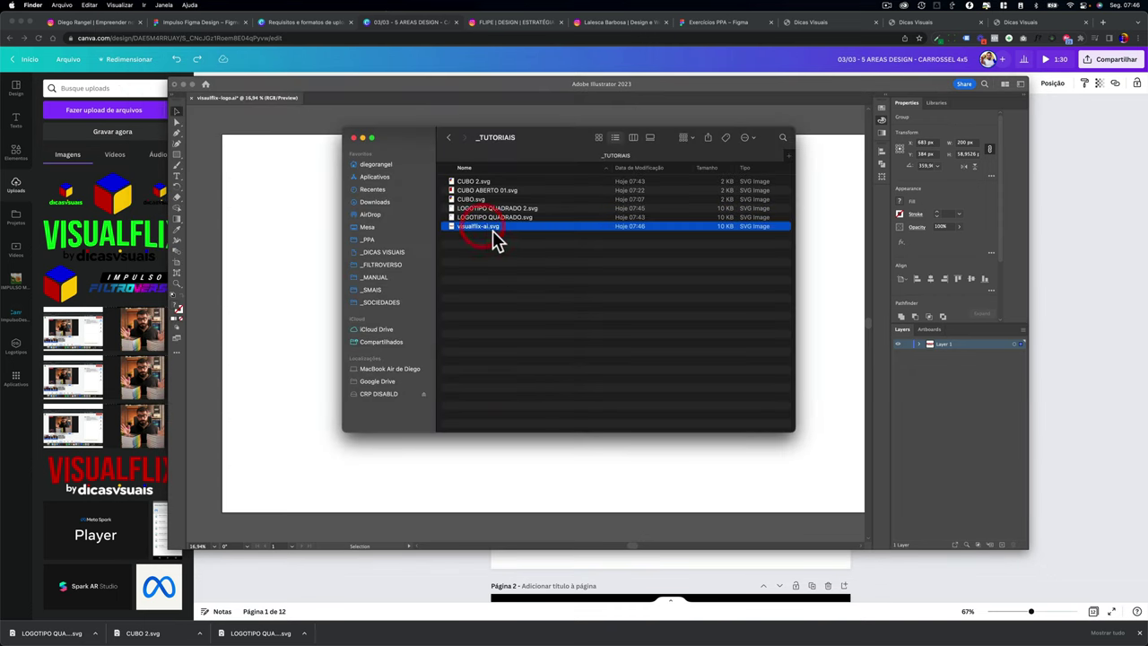
pyautogui.click(1055, 354)
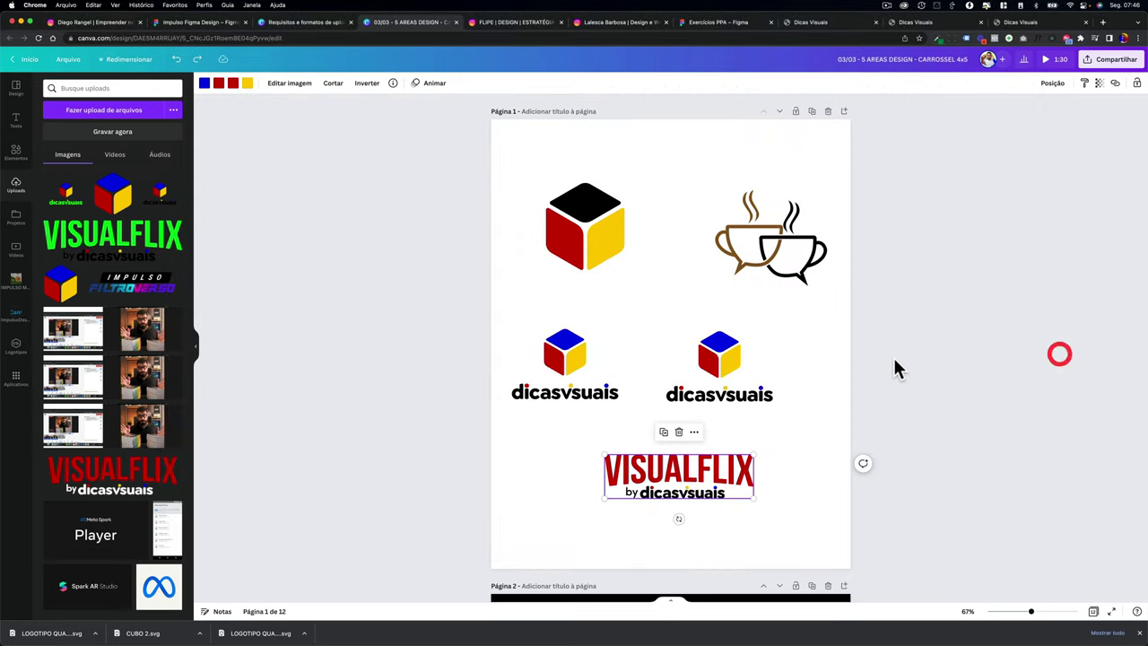
pyautogui.press('Delete')
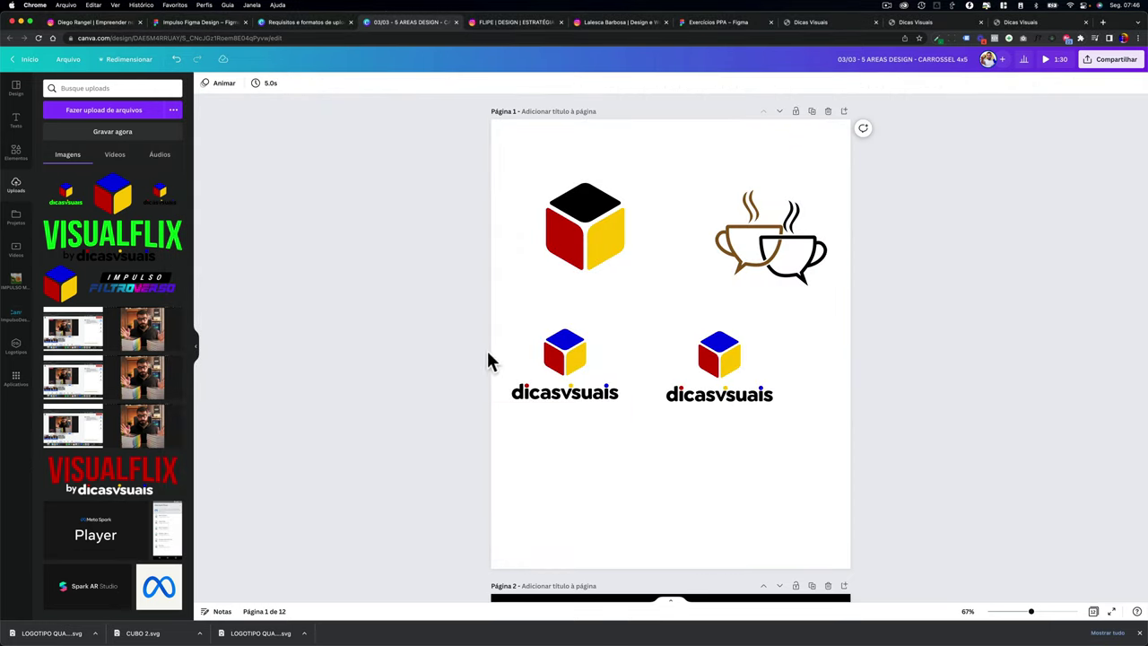
pyautogui.press('super+Tab')
pyautogui.moveTo(465, 247); pyautogui.dragTo(128, 329)
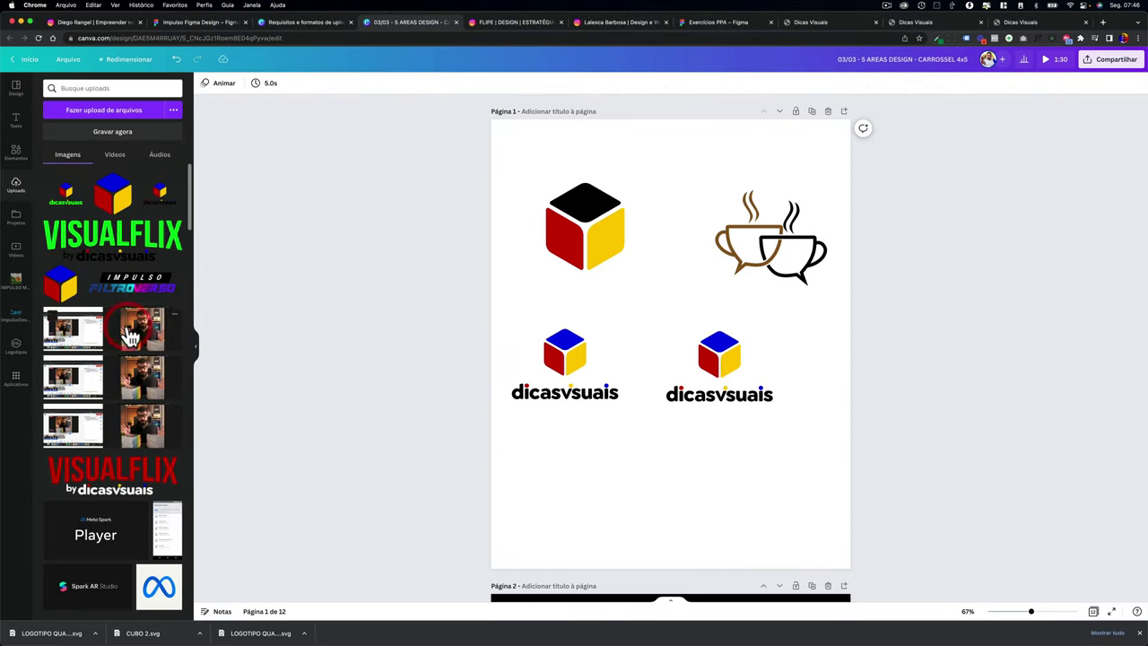
# Add the newly uploaded VISUALFLIX logo below the square logos on page 1 and enlarge it to nearly the page width
pyautogui.moveTo(108, 197); pyautogui.dragTo(672, 474)
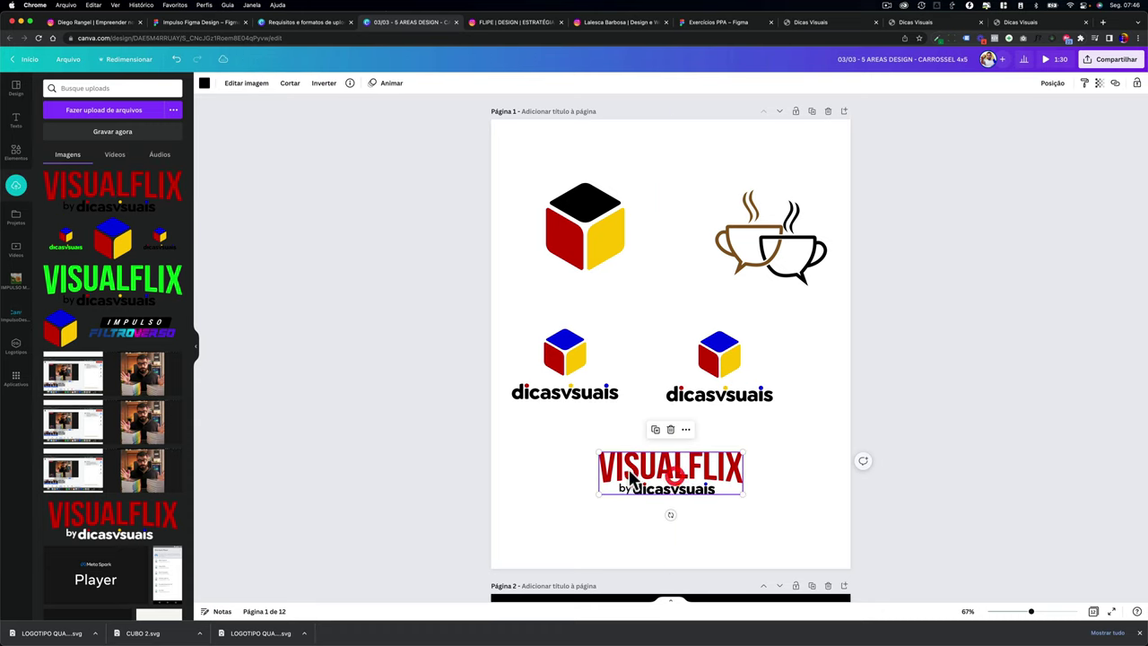
pyautogui.moveTo(593, 449); pyautogui.dragTo(438, 348)
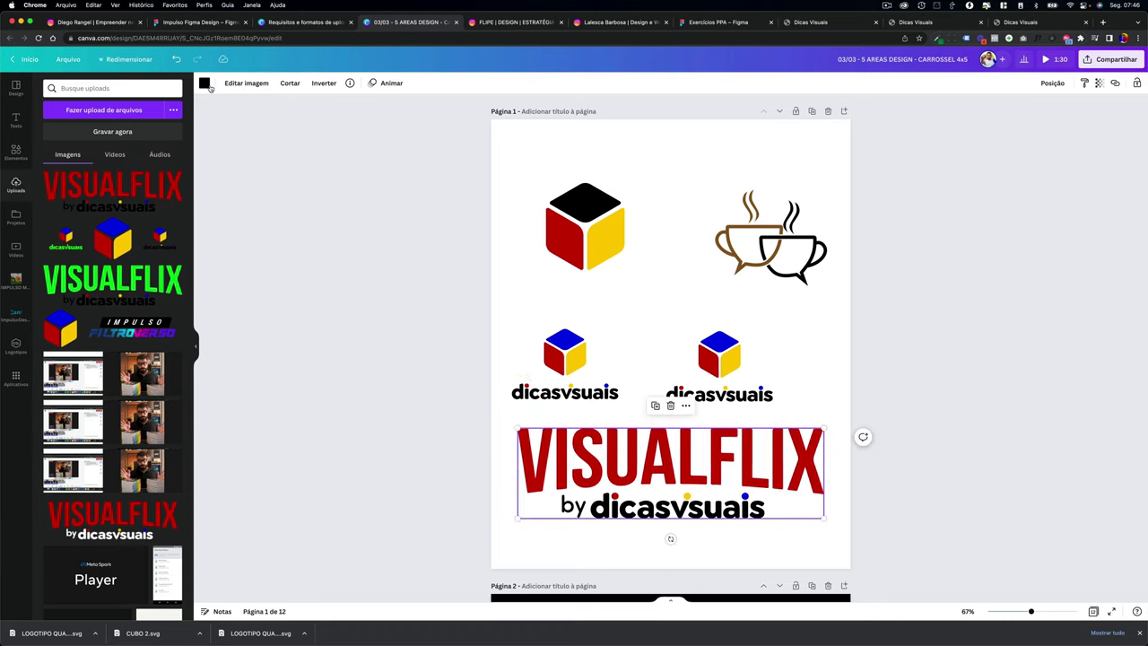
# Try recoloring the VISUALFLIX logo blue, brown and gray, undo the color changes, and delete the logo from page 1
pyautogui.click(204, 83)
pyautogui.click(102, 128)
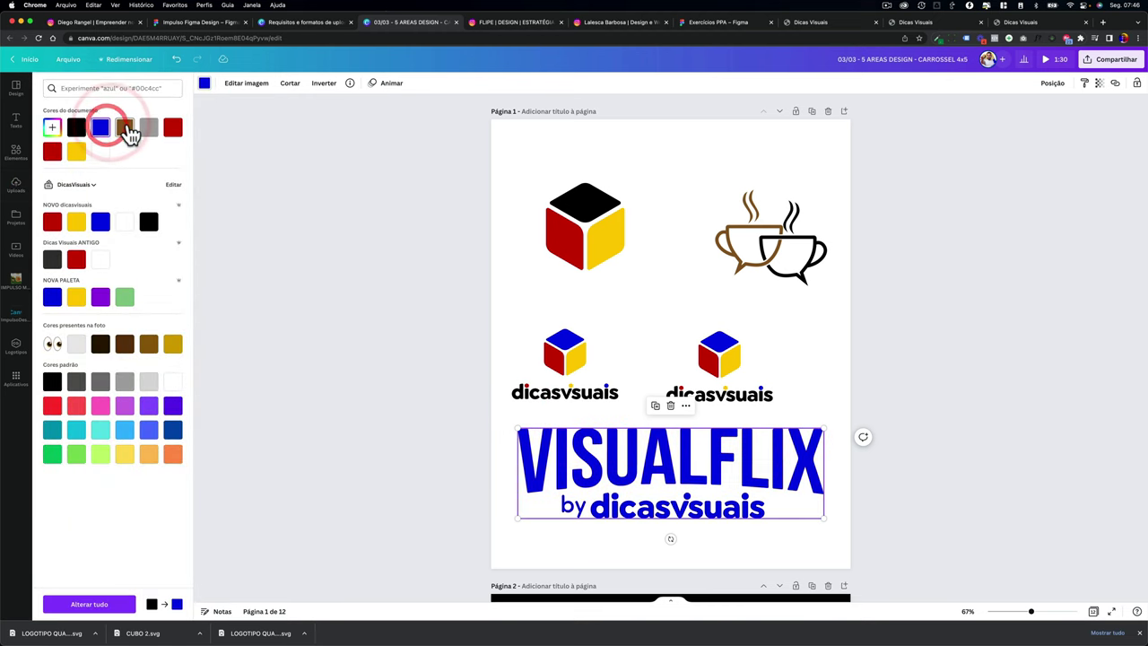
pyautogui.click(124, 127)
pyautogui.click(149, 128)
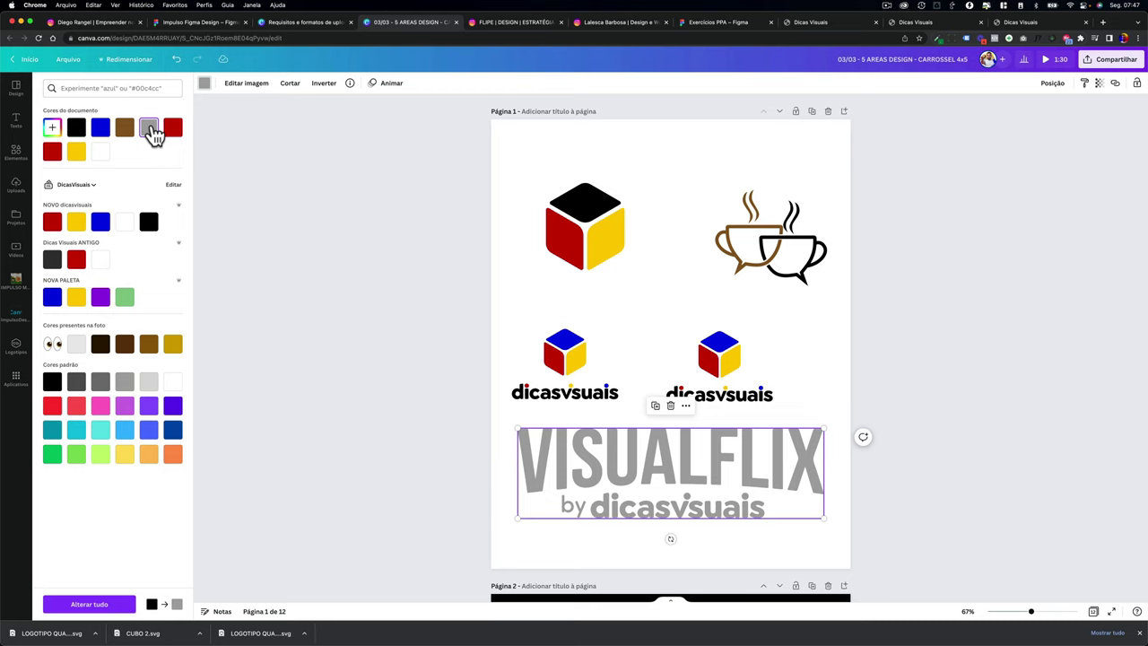
pyautogui.press('super+z')
pyautogui.press('super+z')
pyautogui.press('super+z')
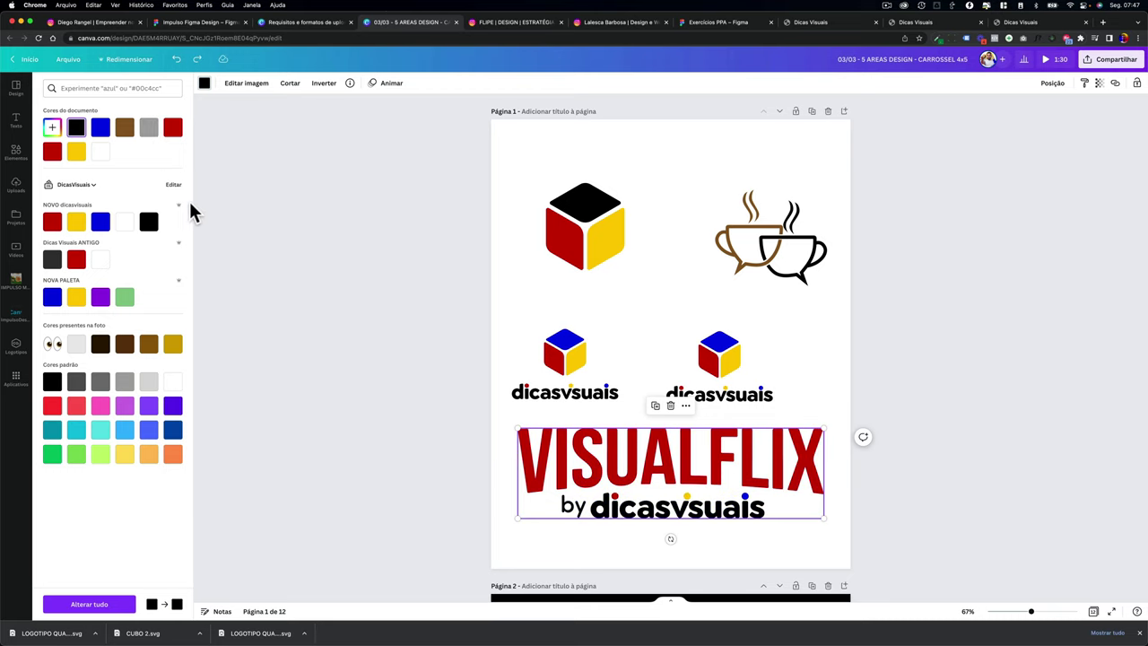
pyautogui.press('Delete')
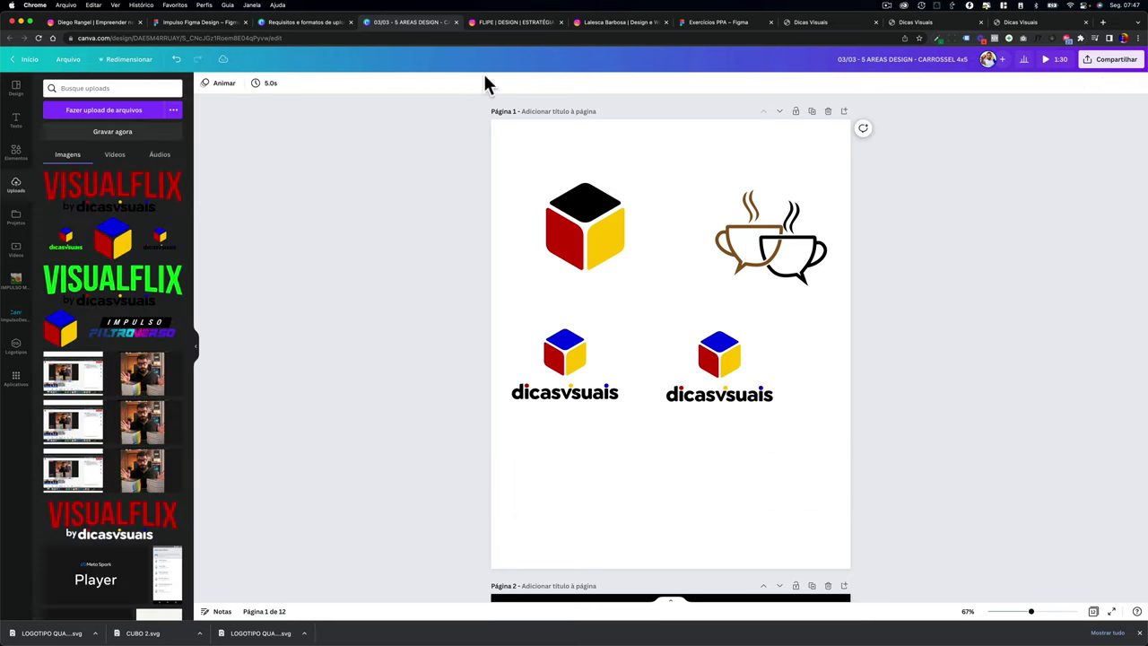
# Switch to the Impulso Figma Design file, import visualflix-ai.svg beside the cube, and name its frame VISUALFLIX
pyautogui.click(218, 23)
pyautogui.scroll(-10, 599, 304)
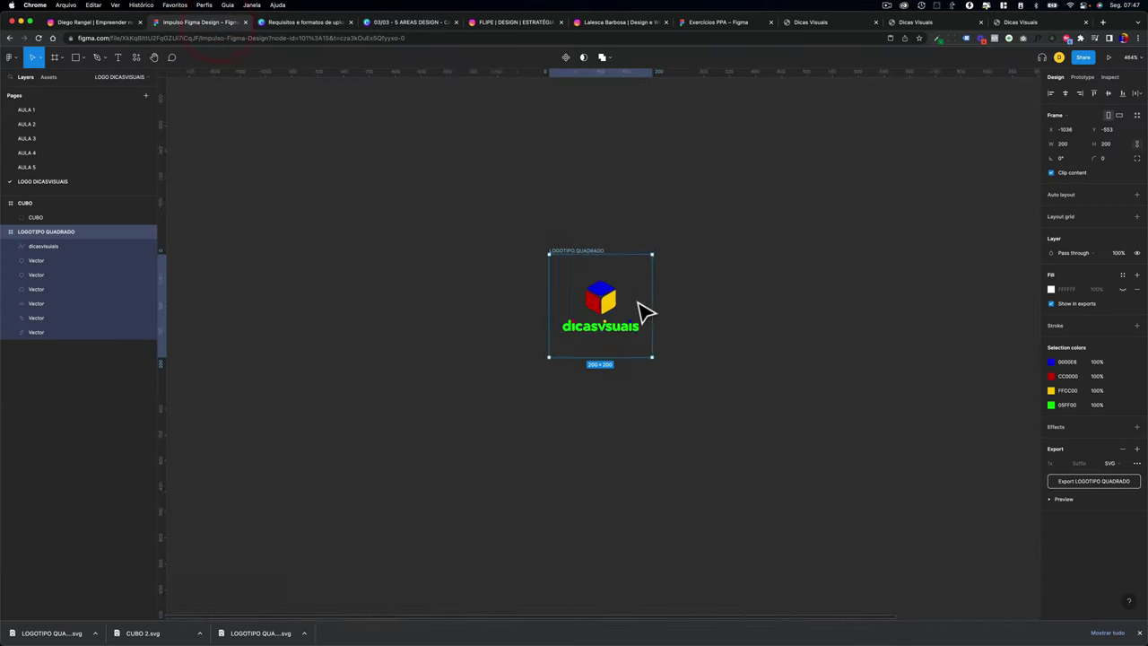
pyautogui.moveTo(583, 283); pyautogui.dragTo(456, 286)
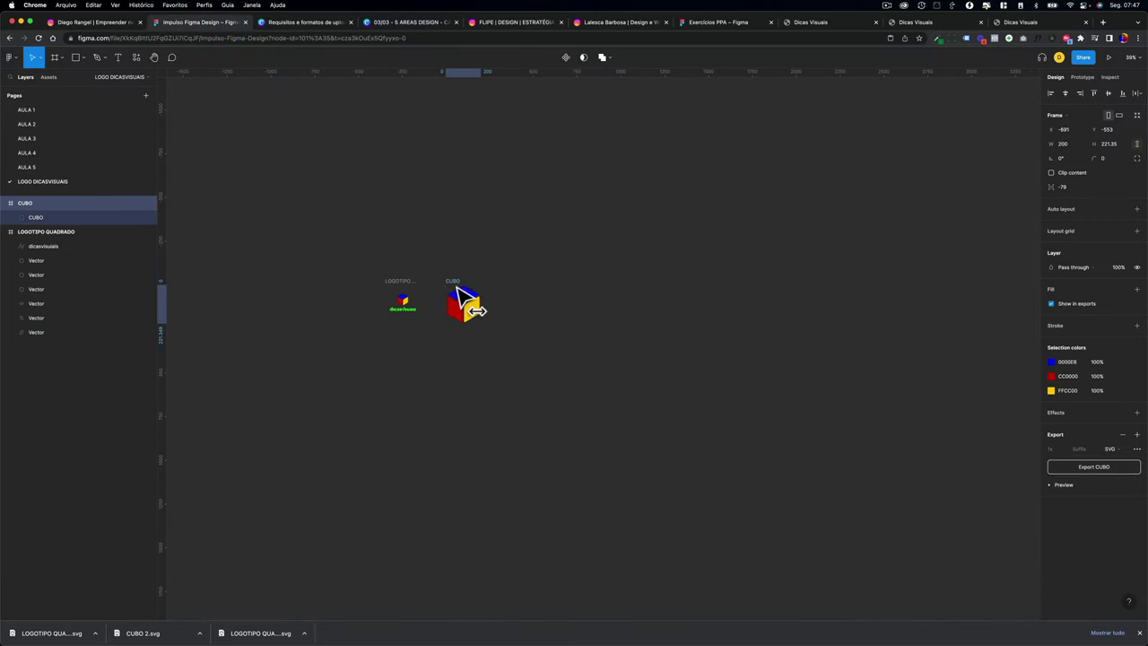
pyautogui.click(496, 269)
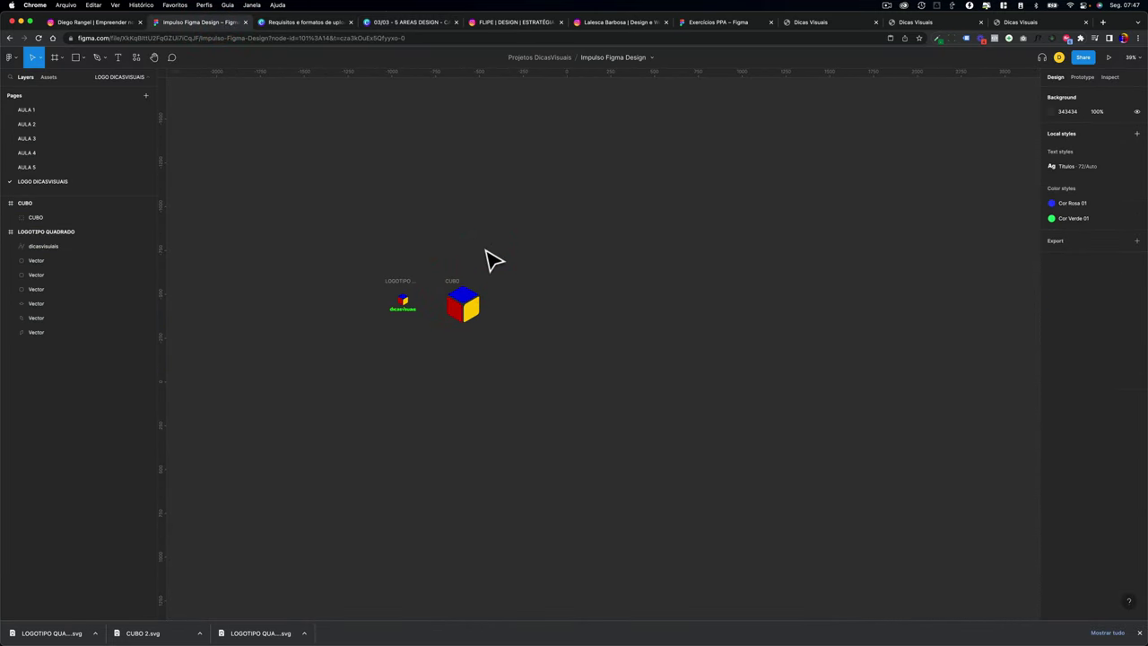
pyautogui.press('super+Tab')
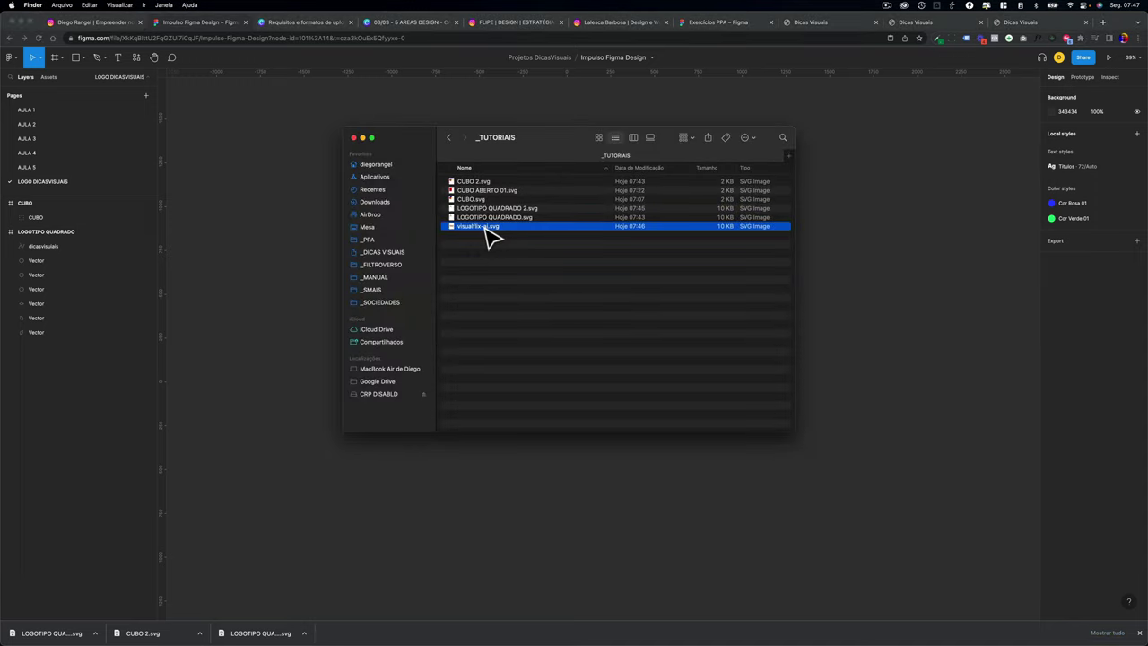
pyautogui.moveTo(485, 228); pyautogui.dragTo(558, 289)
pyautogui.scroll(5, 556, 287)
pyautogui.doubleClick(487, 285)
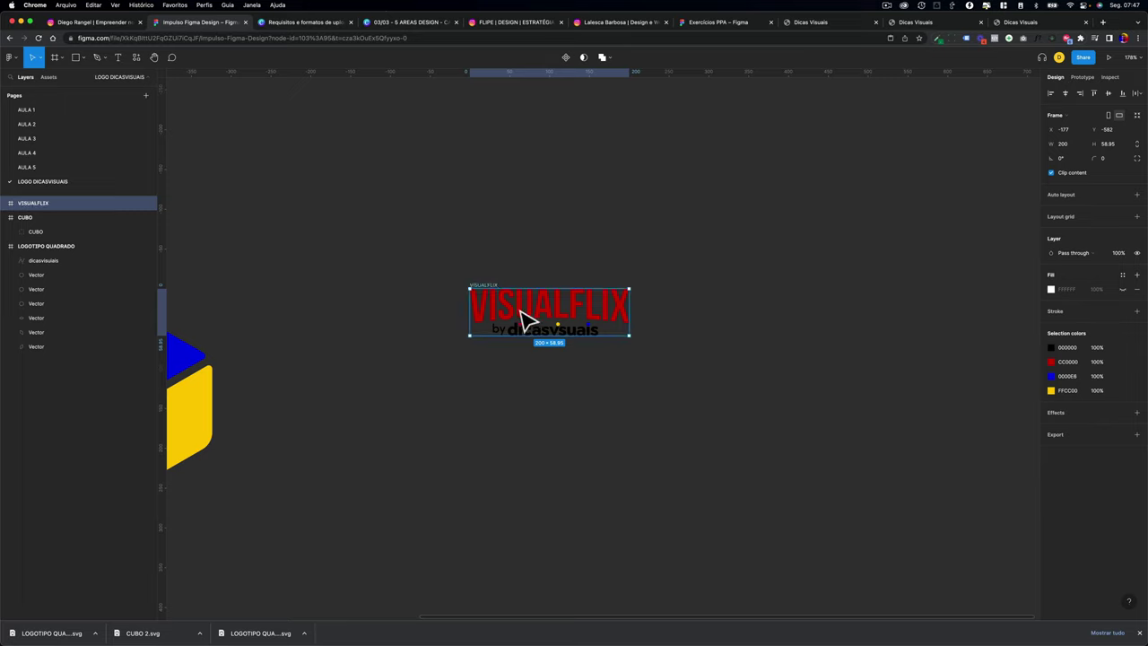
pyautogui.click(1051, 363)
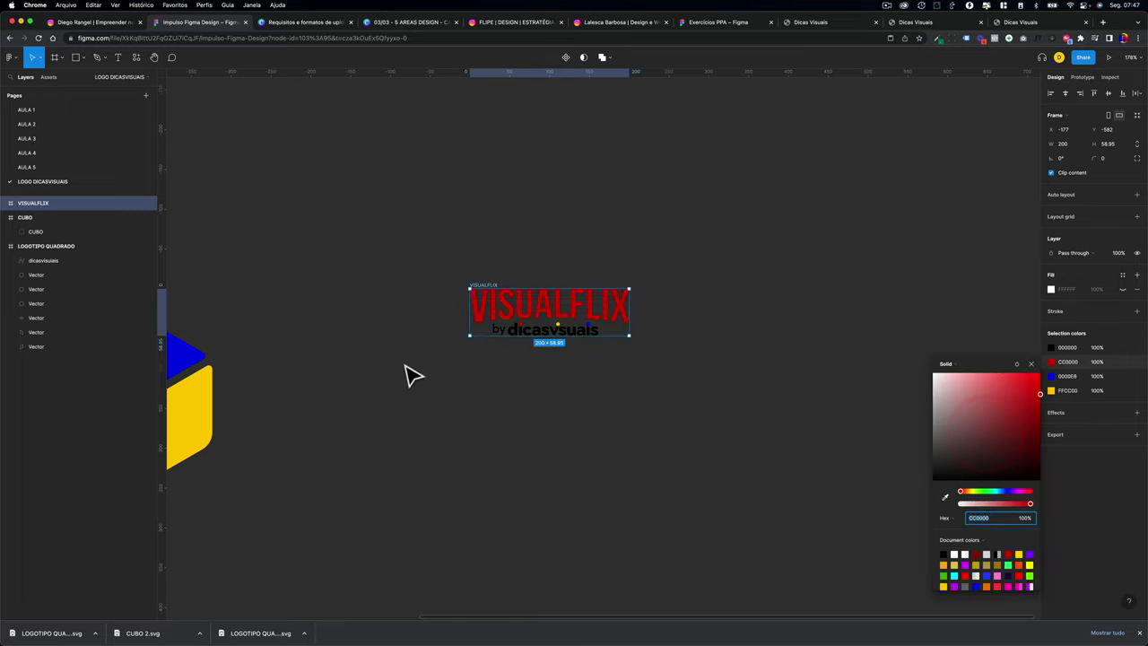
pyautogui.scroll(5, 515, 325)
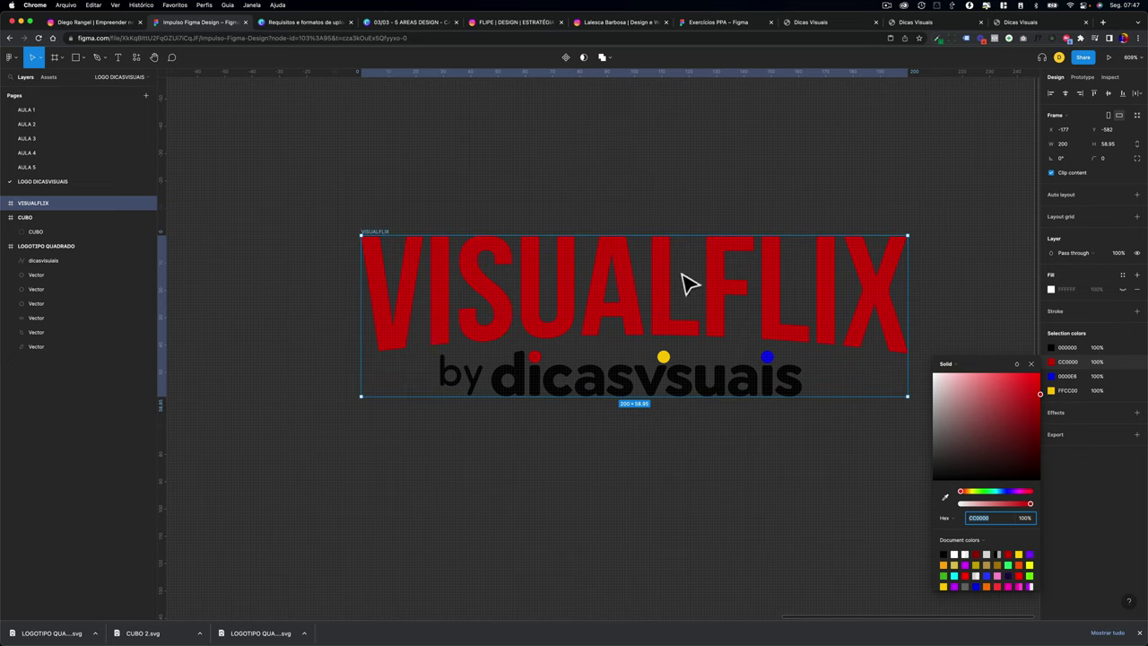
pyautogui.scroll(-3, 684, 313)
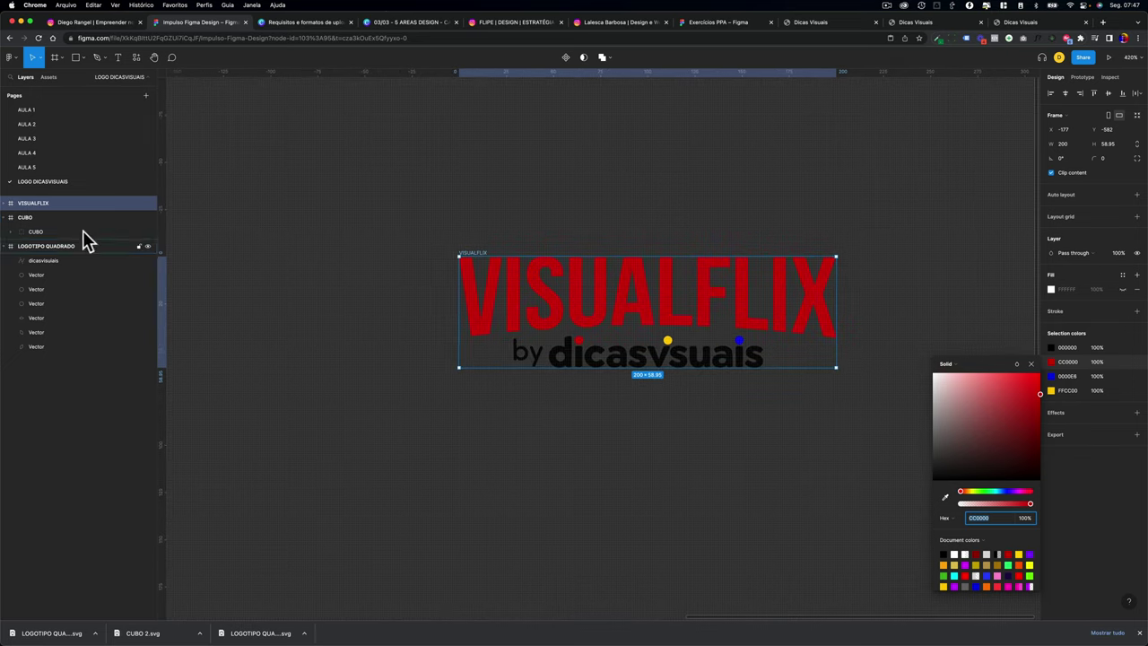
# Ungroup the Layer 1-2 group inside the VISUALFLIX frame
pyautogui.click(8, 203)
pyautogui.click(27, 222)
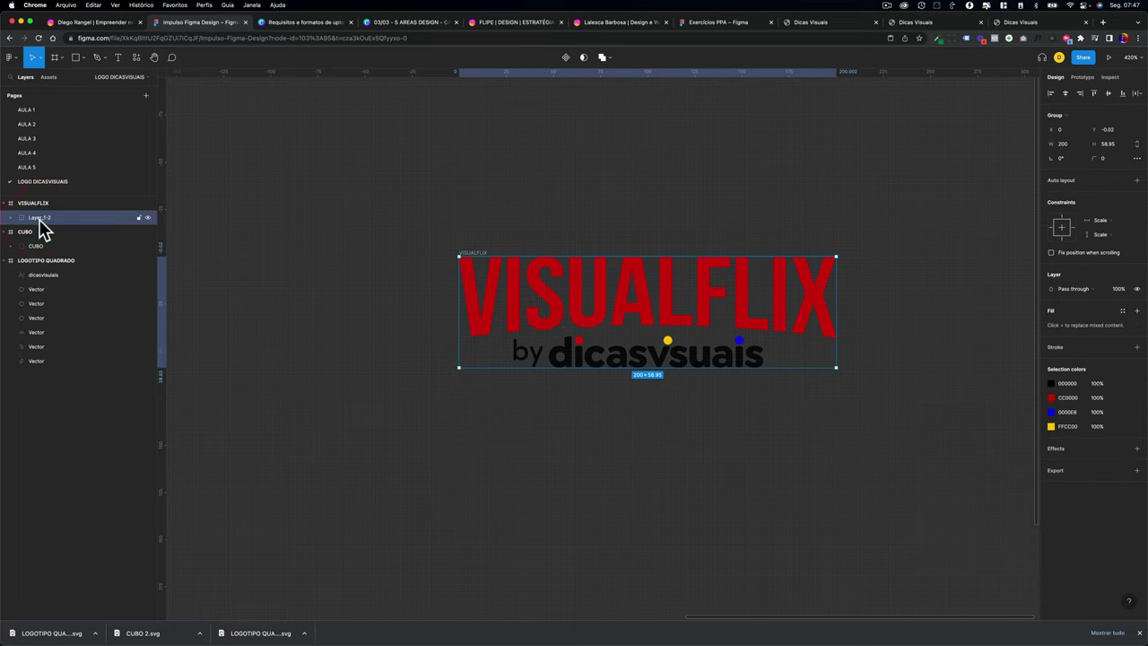
pyautogui.press('super+shift+g')
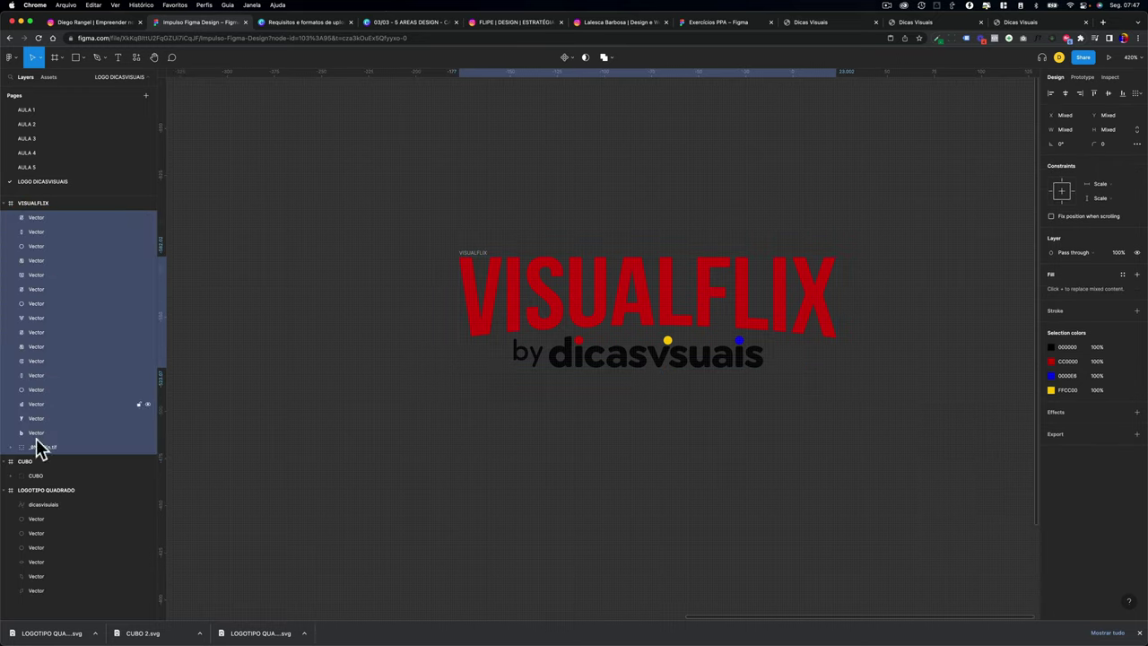
# Ungroup the red VISUALFLIX lettering and combine its letter vectors with a Union
pyautogui.click(37, 446)
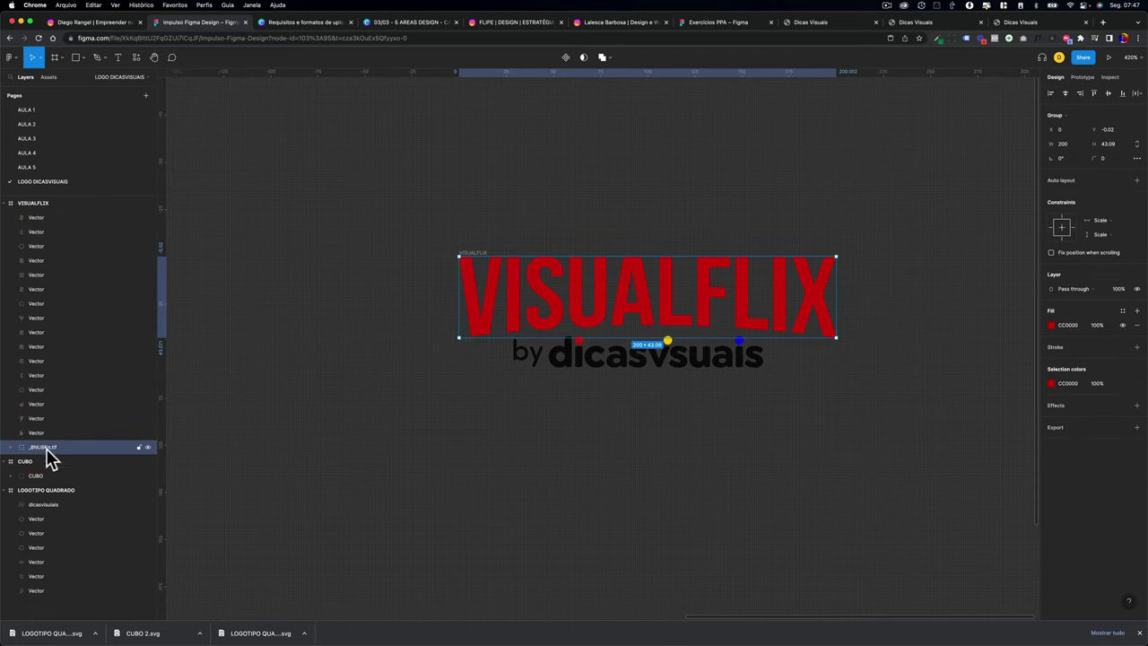
pyautogui.press('super+shift+g')
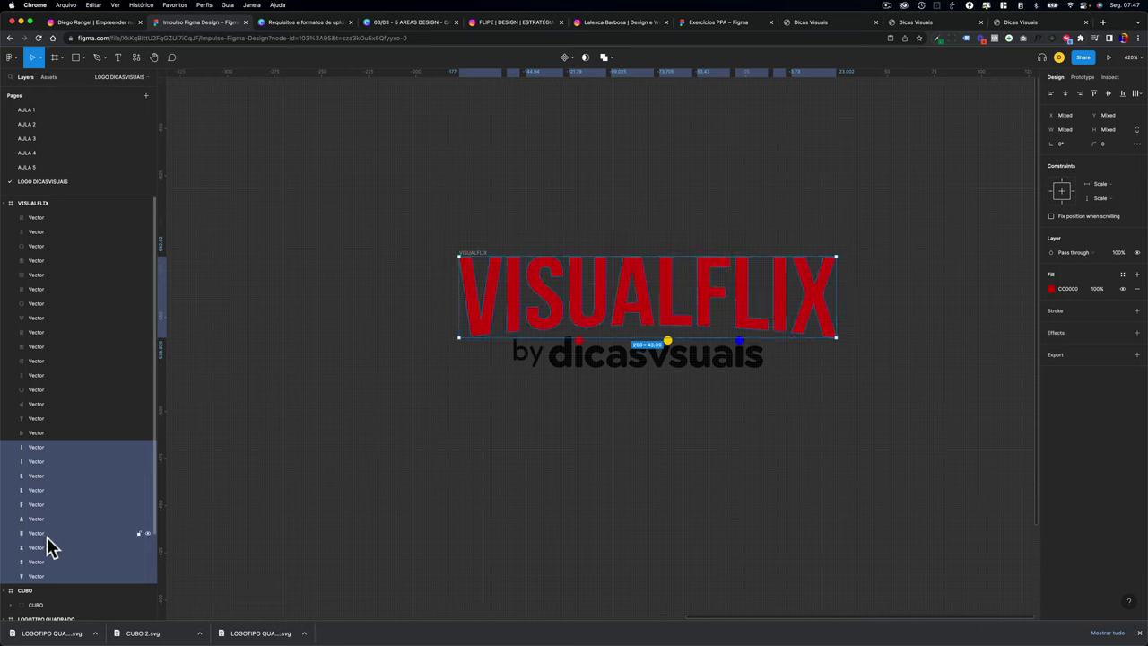
pyautogui.click(605, 57)
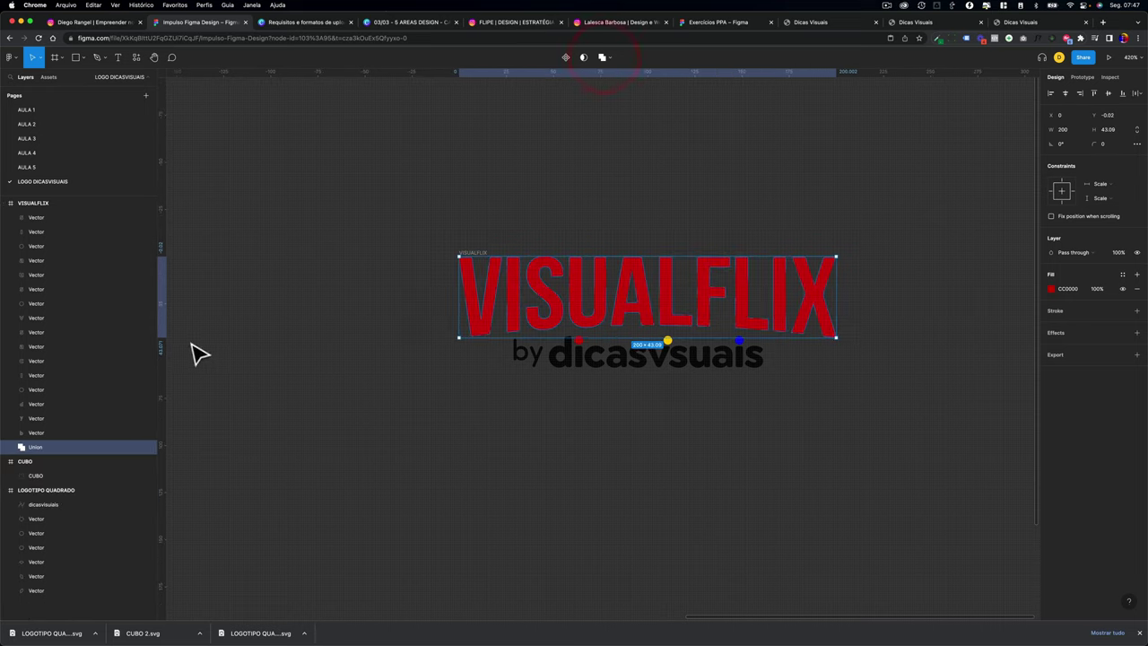
# Flatten the VISUALFLIX Union into a single vector and change its fill to bright green
pyautogui.rightClick(36, 452)
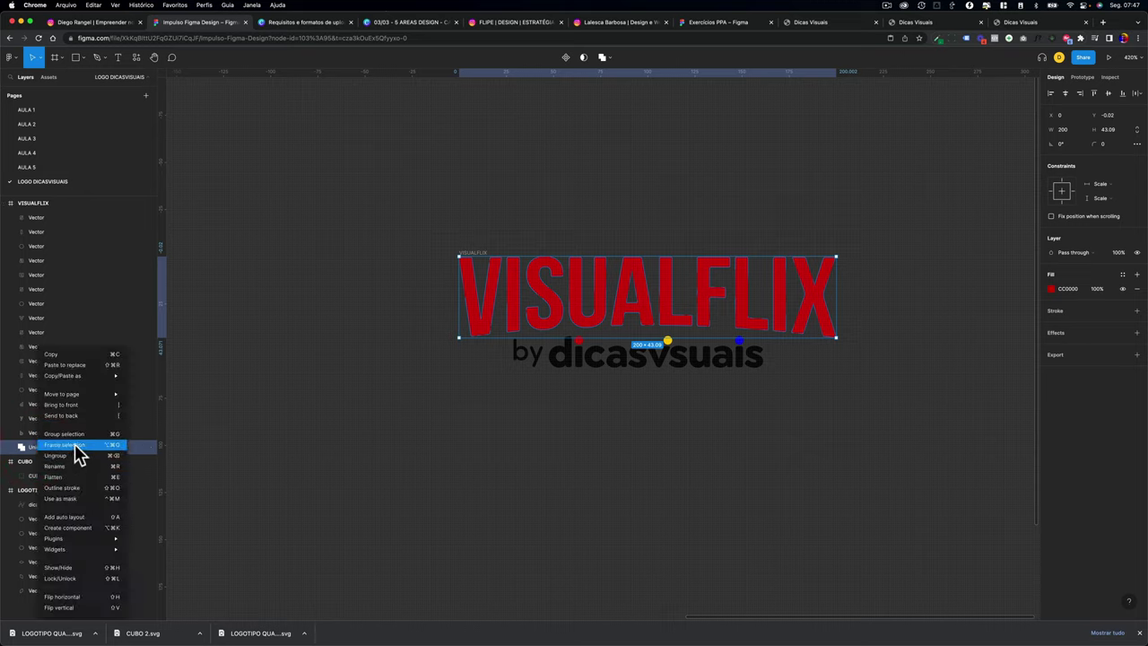
pyautogui.click(72, 476)
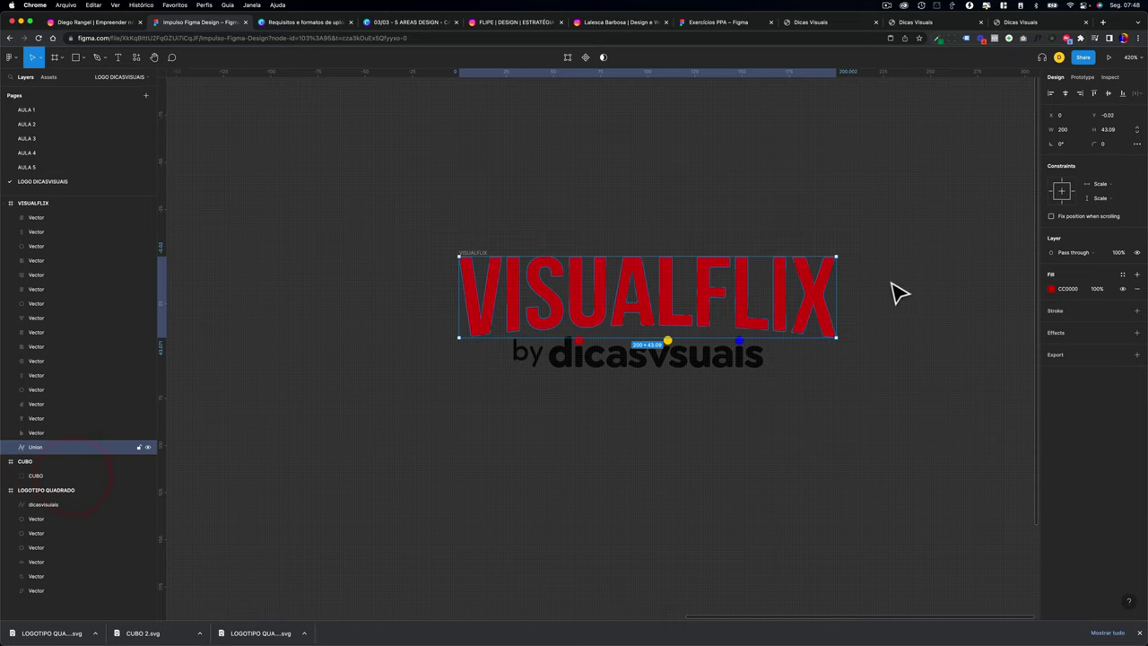
pyautogui.click(1050, 288)
pyautogui.click(987, 415)
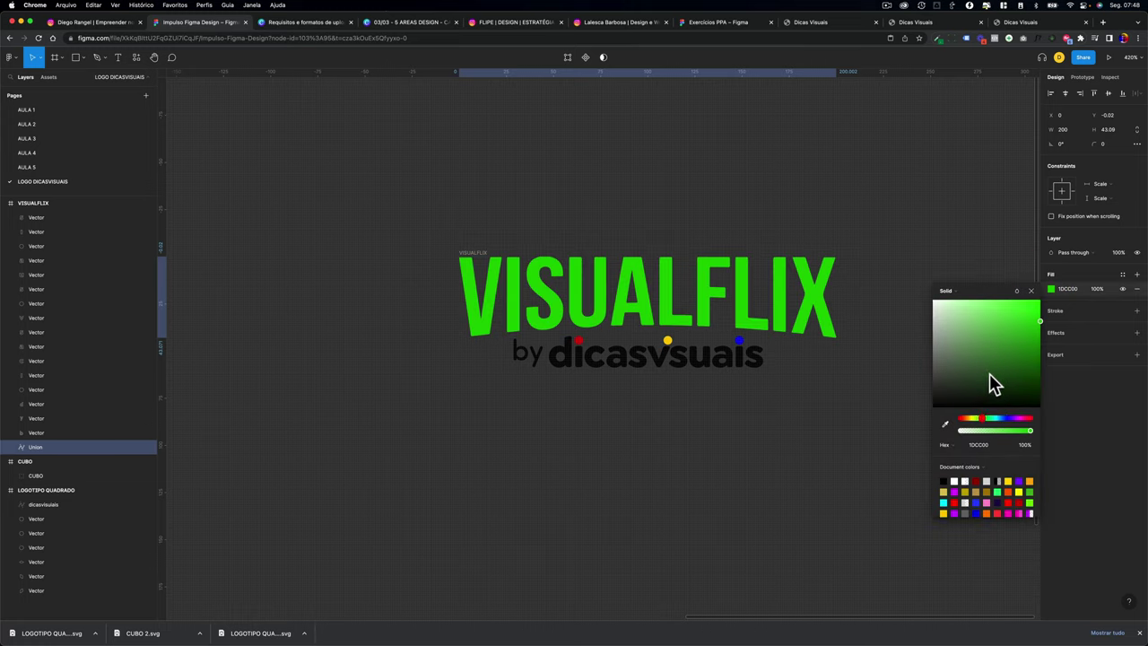
pyautogui.click(1030, 309)
# Flatten all the black "by dicasvisuais" letters into one vector, leaving the three colored dots separate
pyautogui.click(586, 368)
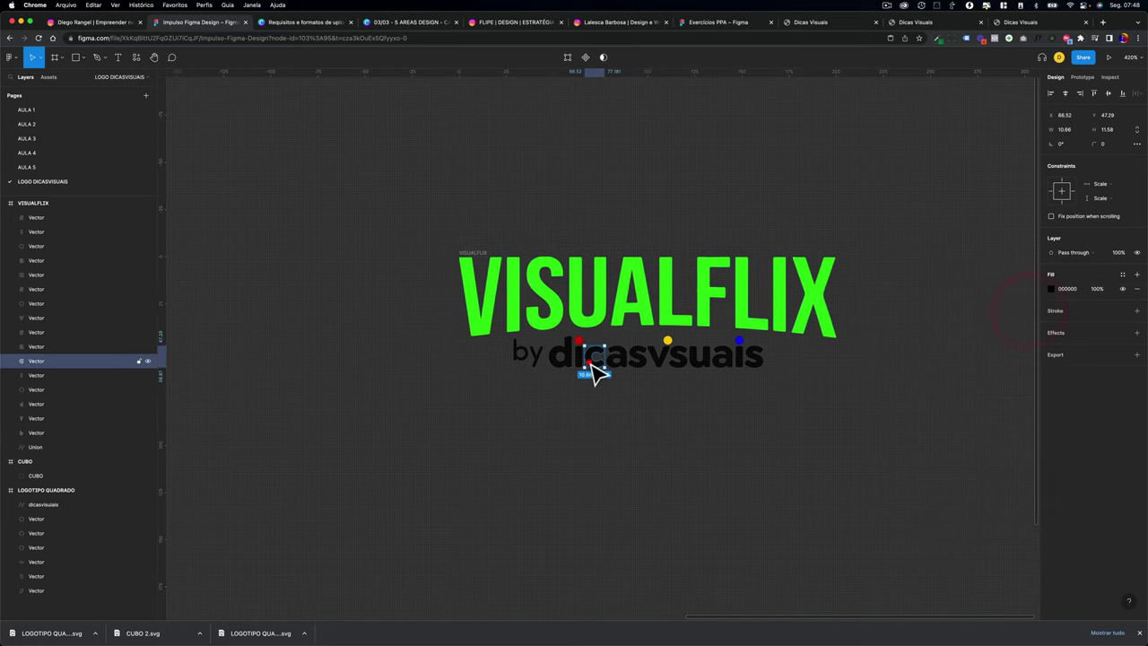
pyautogui.moveTo(481, 362); pyautogui.dragTo(782, 373)
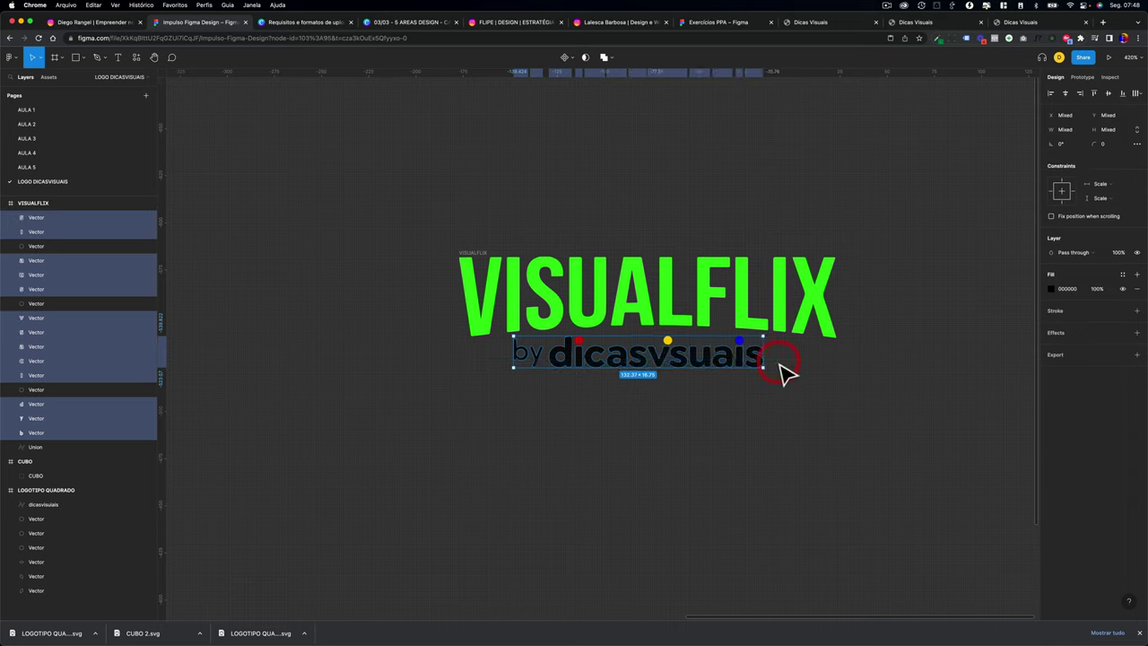
pyautogui.press('super+e')
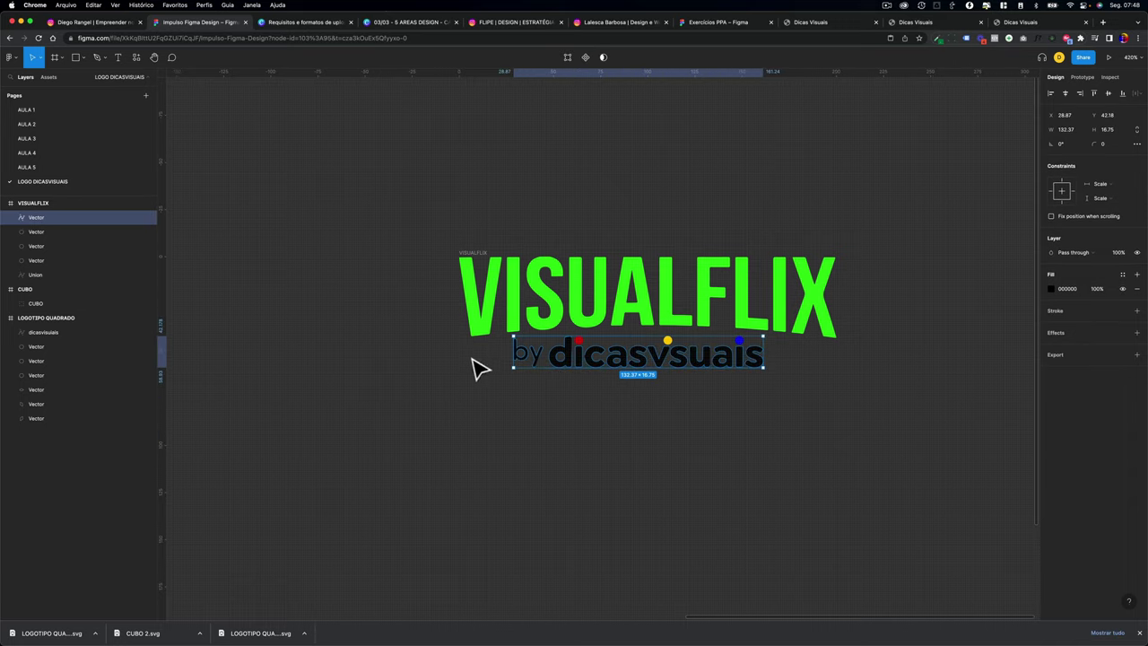
# Export the VISUALFLIX frame in SVG format to the _TUTORIAIS folder as VISUALFLIX-figma.svg
pyautogui.click(48, 204)
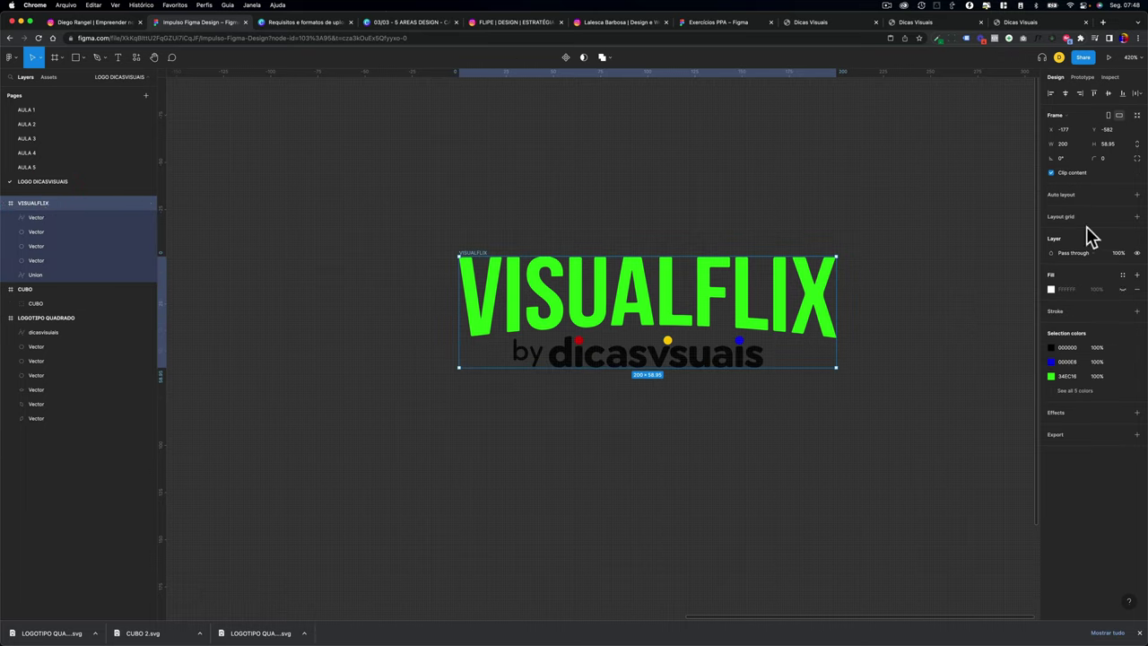
pyautogui.click(1114, 438)
pyautogui.click(1112, 463)
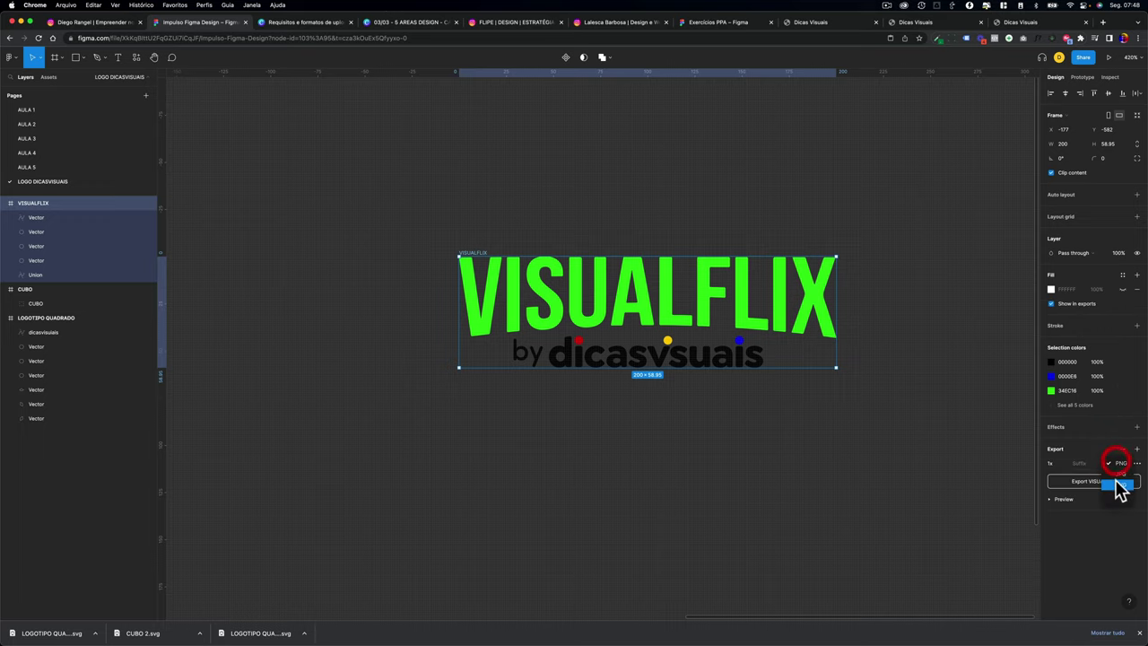
pyautogui.click(1105, 492)
pyautogui.click(1096, 482)
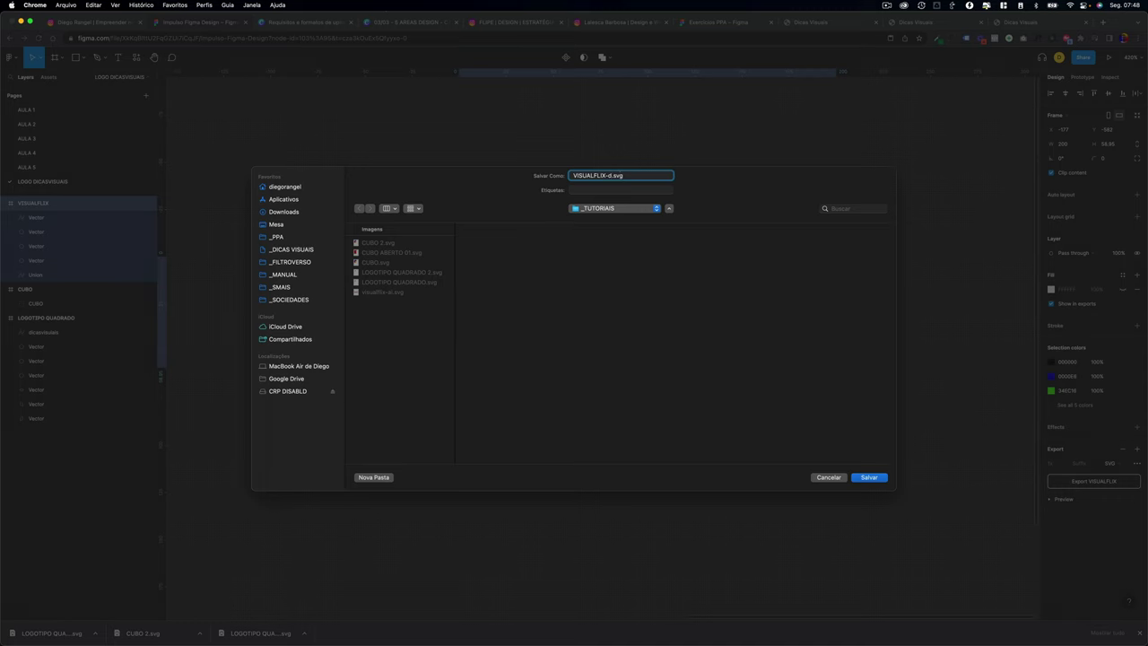
pyautogui.press('Return')
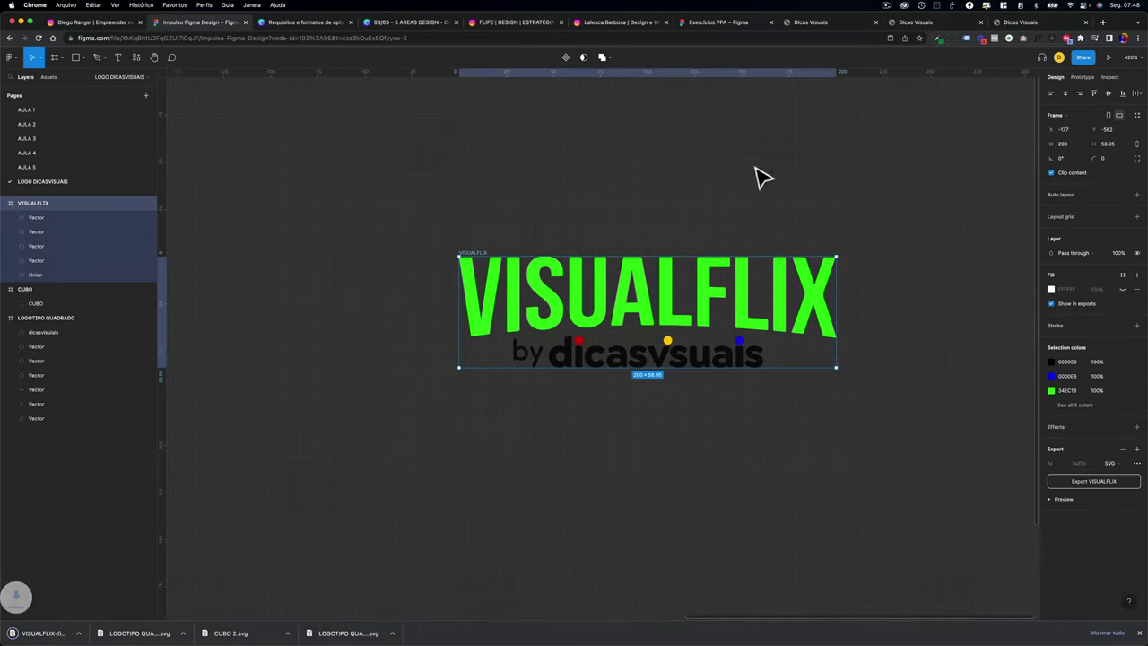
# Switch to the Canva carousel design, upload VISUALFLIX-figma.svg, and place it on page 1 below the two dicasvisuais logos
pyautogui.click(422, 26)
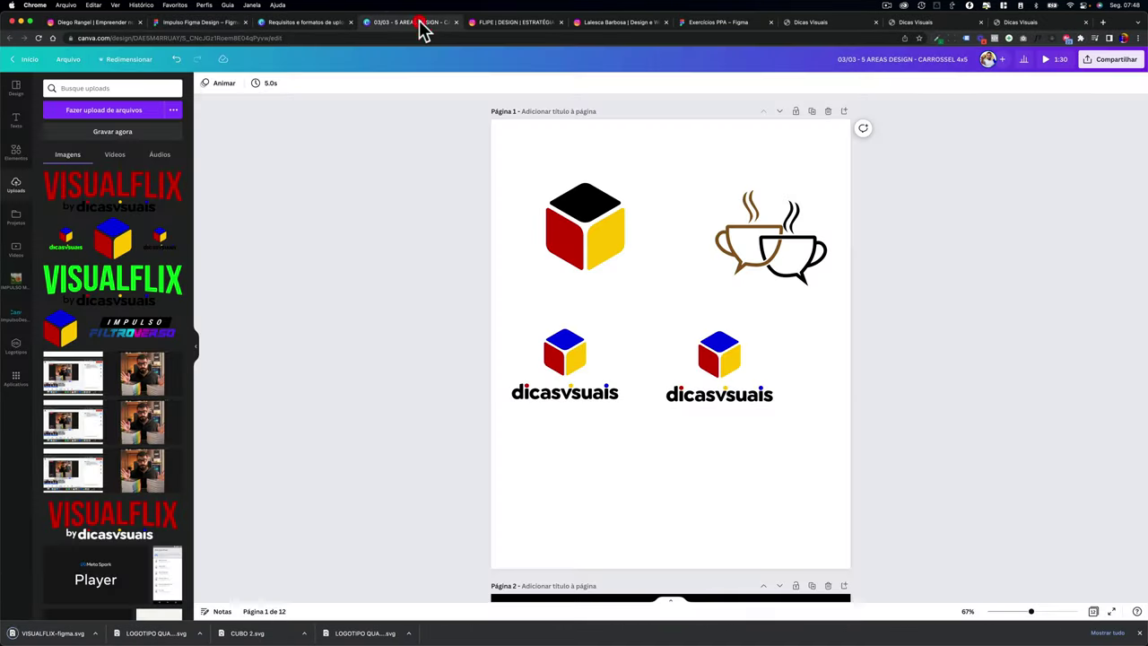
pyautogui.click(405, 221)
pyautogui.moveTo(36, 633); pyautogui.dragTo(116, 377)
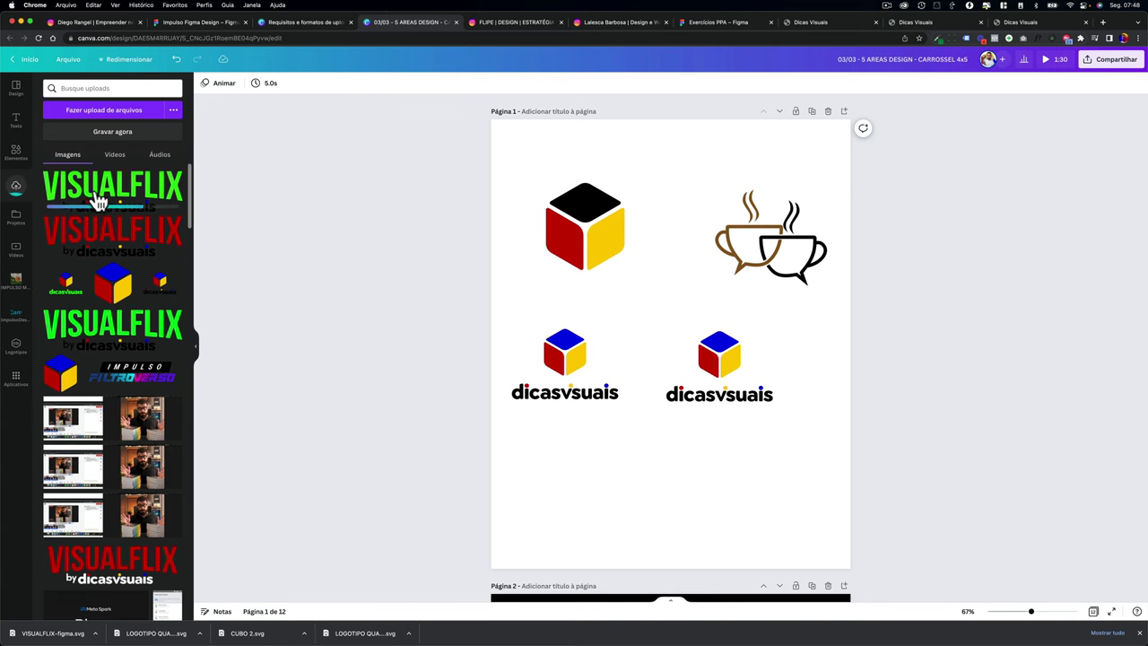
pyautogui.click(109, 191)
pyautogui.moveTo(651, 359); pyautogui.dragTo(654, 494)
# Recolor the green VISUALFLIX lettering black and finally red, and enlarge the logo to nearly the width of page 1
pyautogui.click(218, 82)
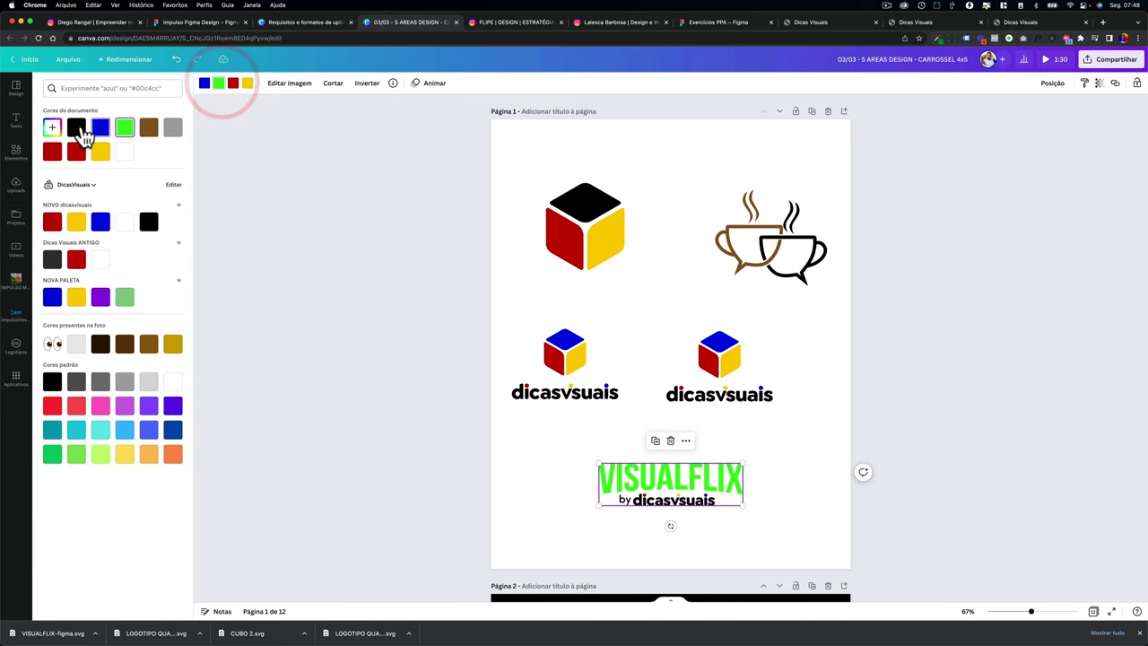
pyautogui.click(76, 128)
pyautogui.click(505, 410)
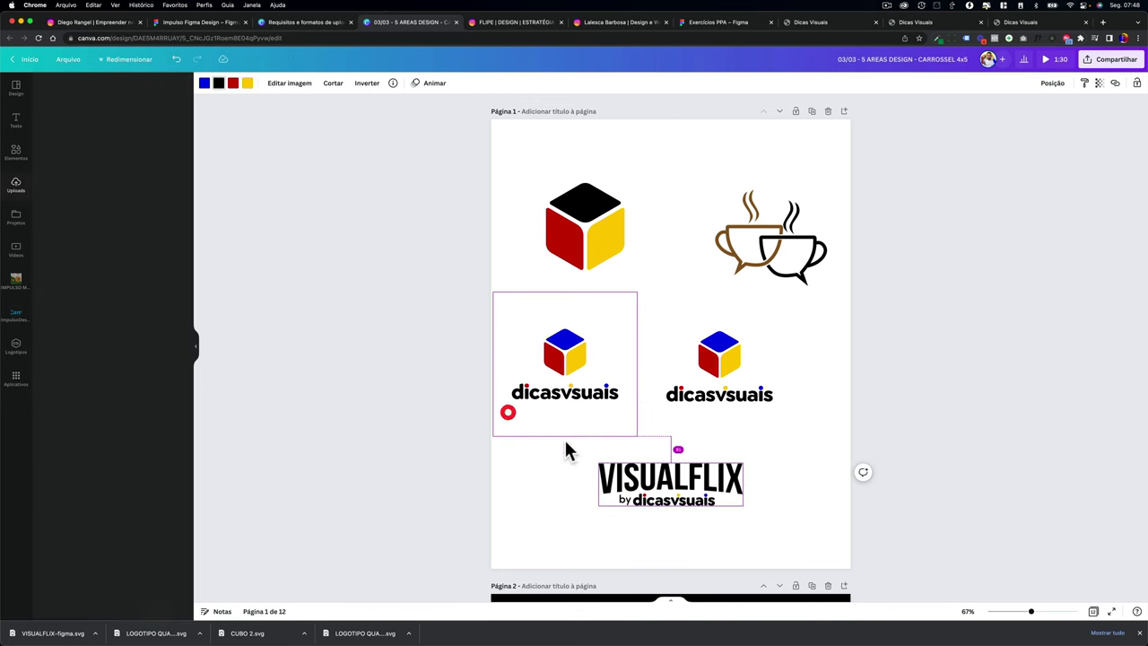
pyautogui.click(526, 372)
pyautogui.click(218, 82)
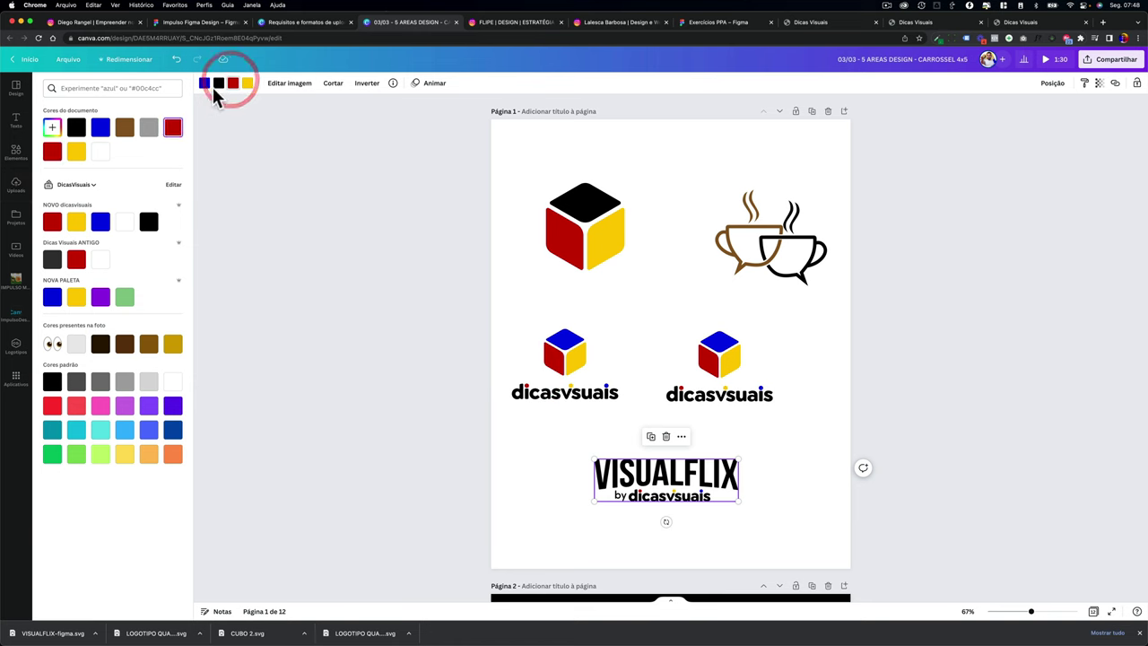
pyautogui.click(173, 128)
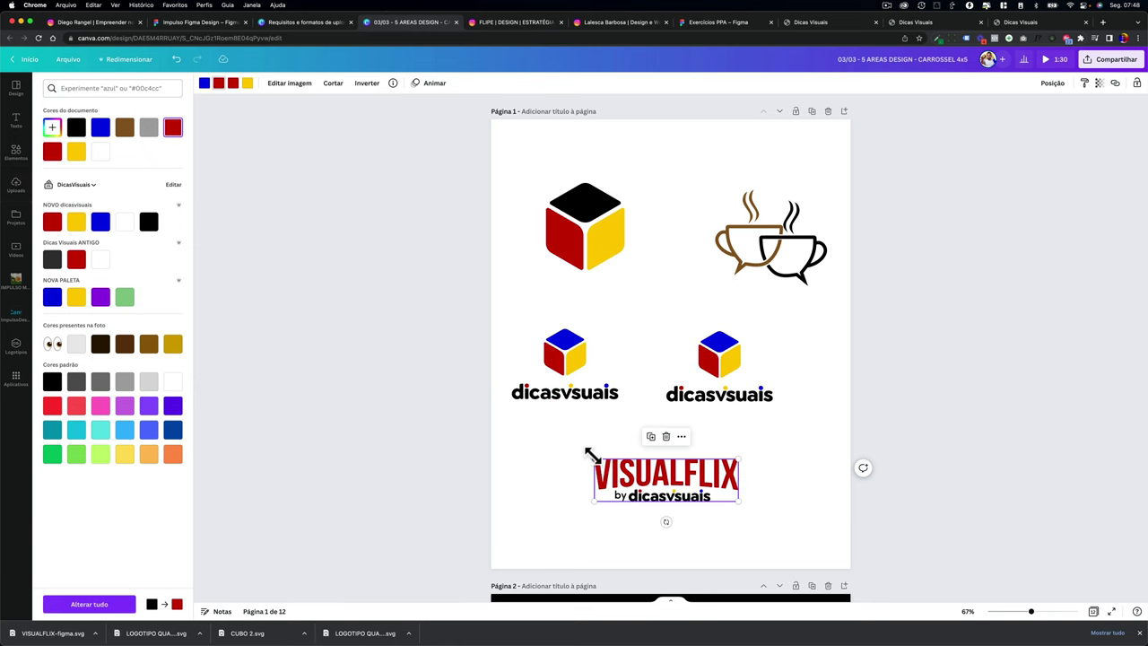
pyautogui.moveTo(595, 460); pyautogui.dragTo(518, 416)
pyautogui.click(489, 454)
# Replace the dicasvisuais cube logo on page 2 with a copy of the VISUALFLIX logo, placed around the middle of the page
pyautogui.scroll(-8, 492, 459)
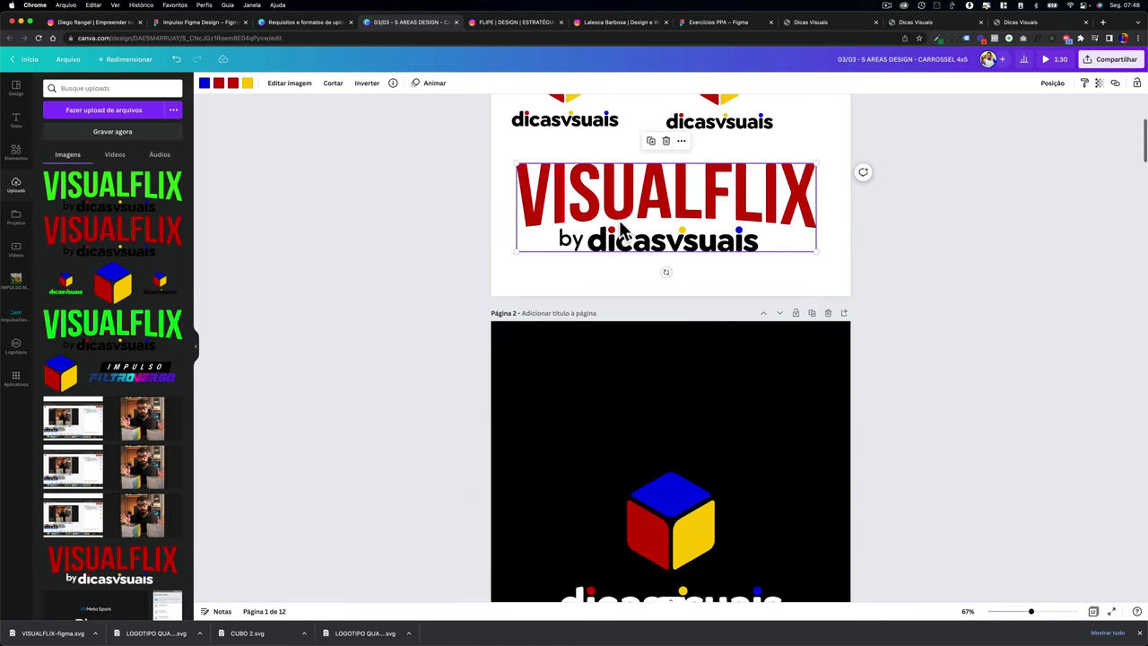
pyautogui.click(599, 410)
pyautogui.press('Delete')
pyautogui.hotkey('ctrl', 'v')
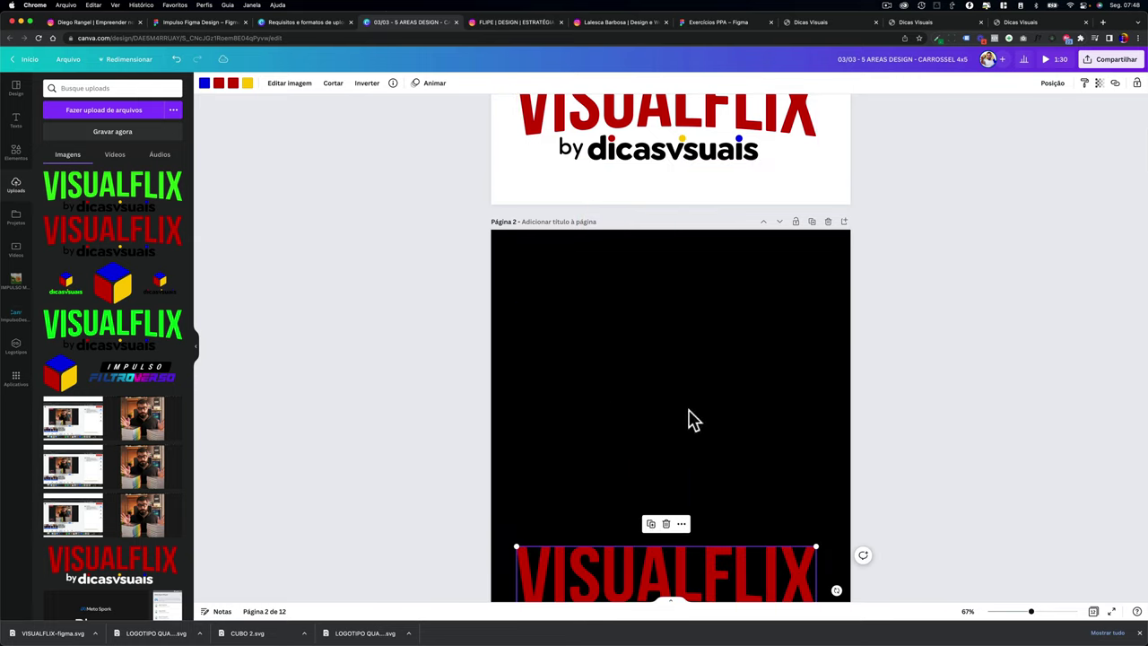
pyautogui.moveTo(639, 561); pyautogui.dragTo(645, 397)
pyautogui.scroll(-2, 544, 356)
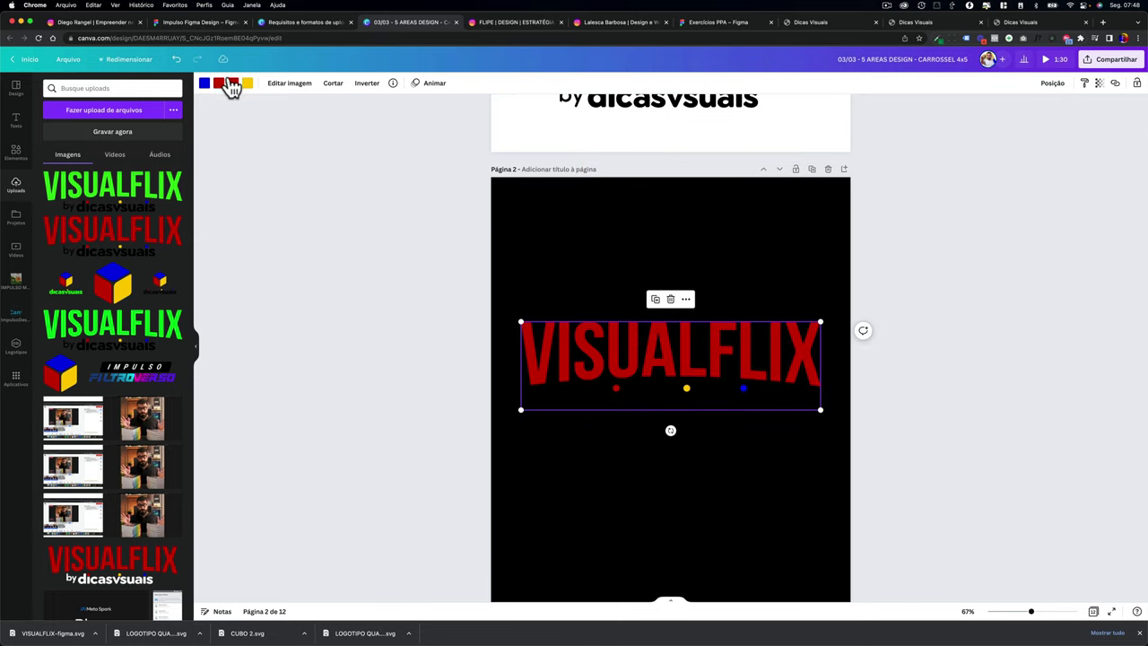
# Recolor the red VISUALFLIX lettering on the black page 2 white
pyautogui.click(226, 90)
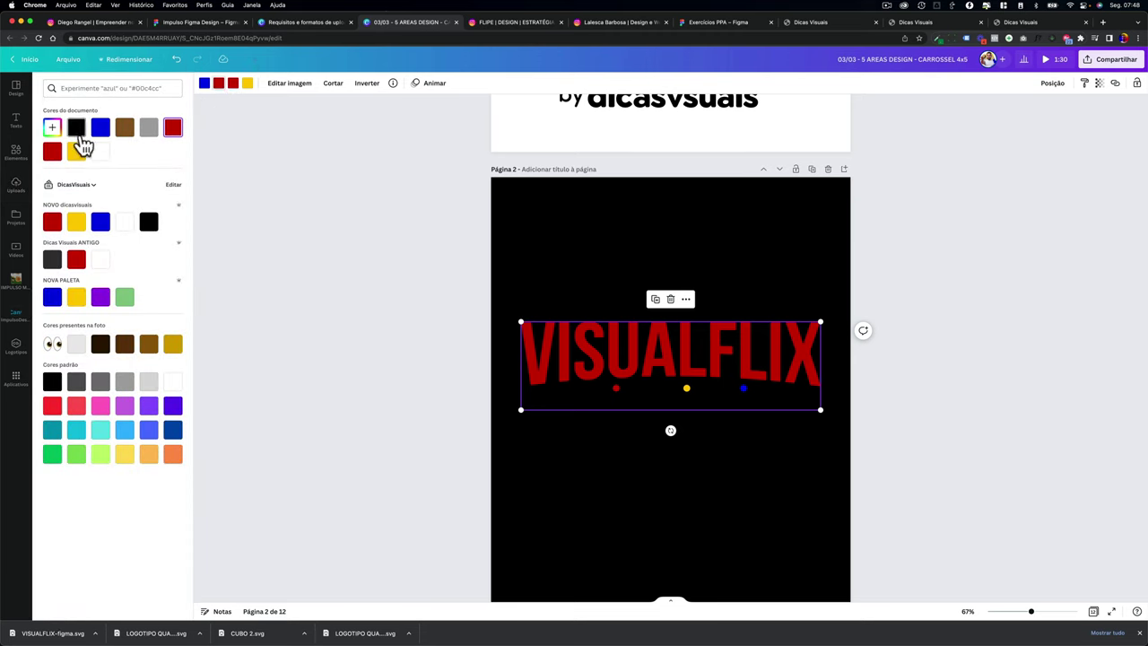
pyautogui.click(78, 129)
pyautogui.click(98, 152)
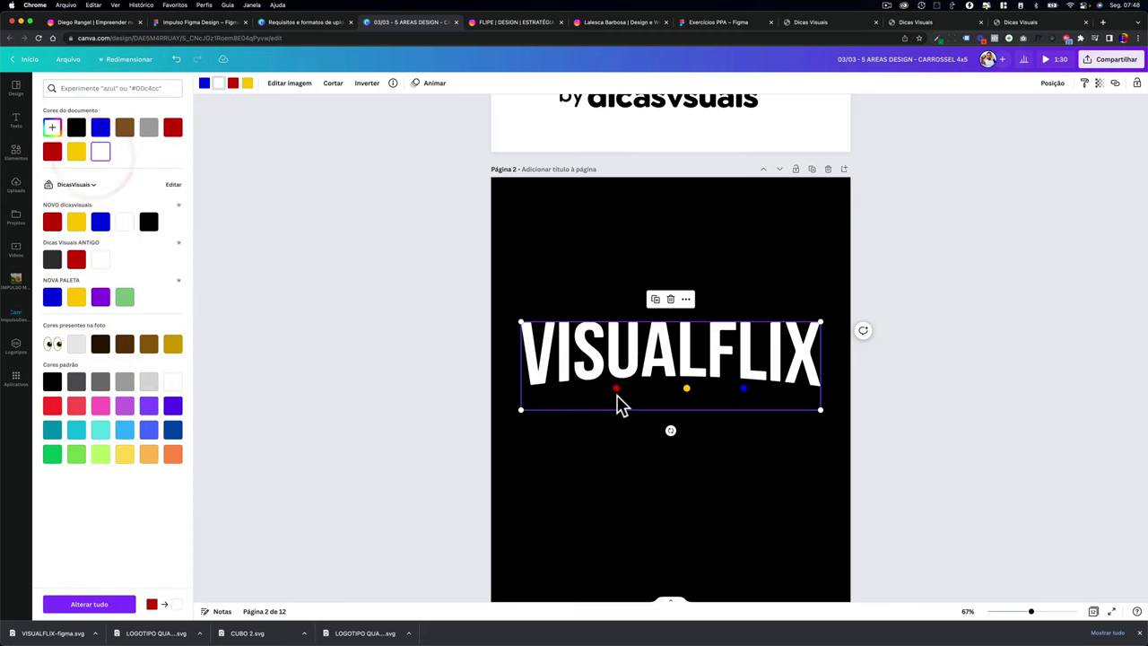
pyautogui.scroll(5, 655, 399)
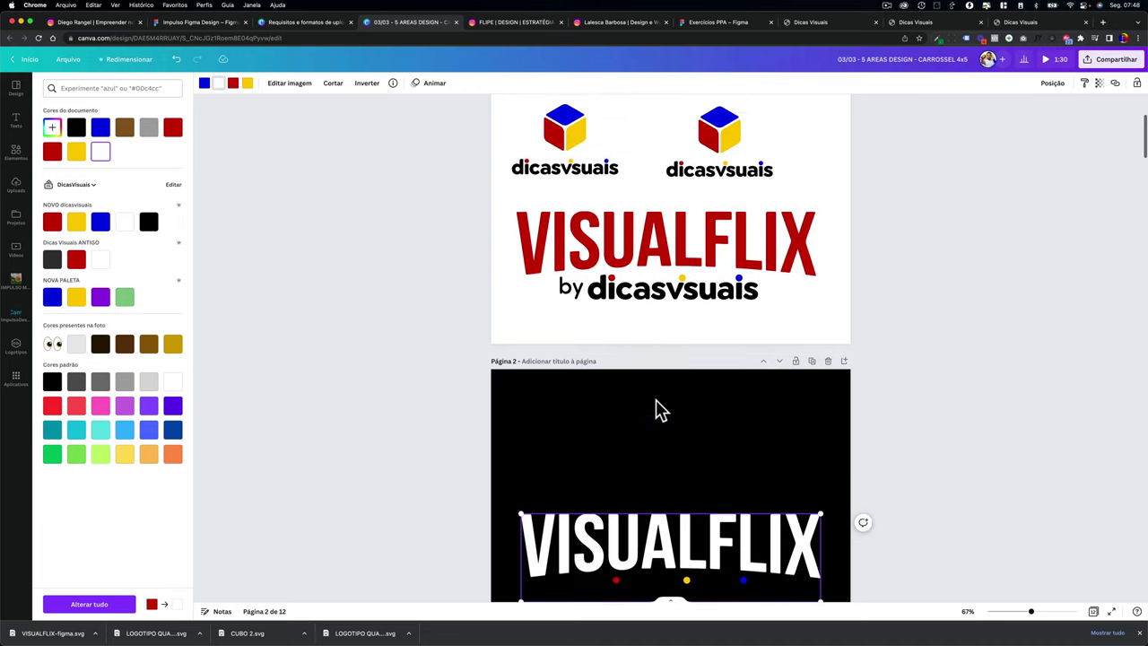
# Switch to the Impulso Figma Design file and change the fill of the flattened "by dicasvisuais" vector to magenta
pyautogui.press('super+Tab')
pyautogui.click(426, 62)
pyautogui.click(229, 25)
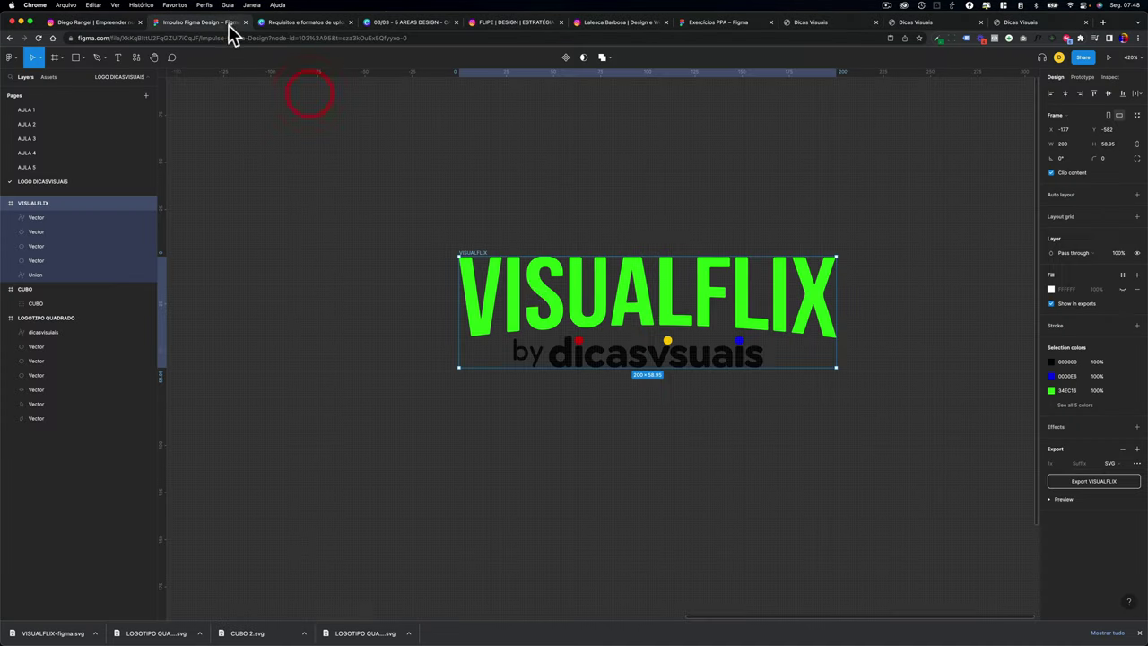
pyautogui.doubleClick(574, 358)
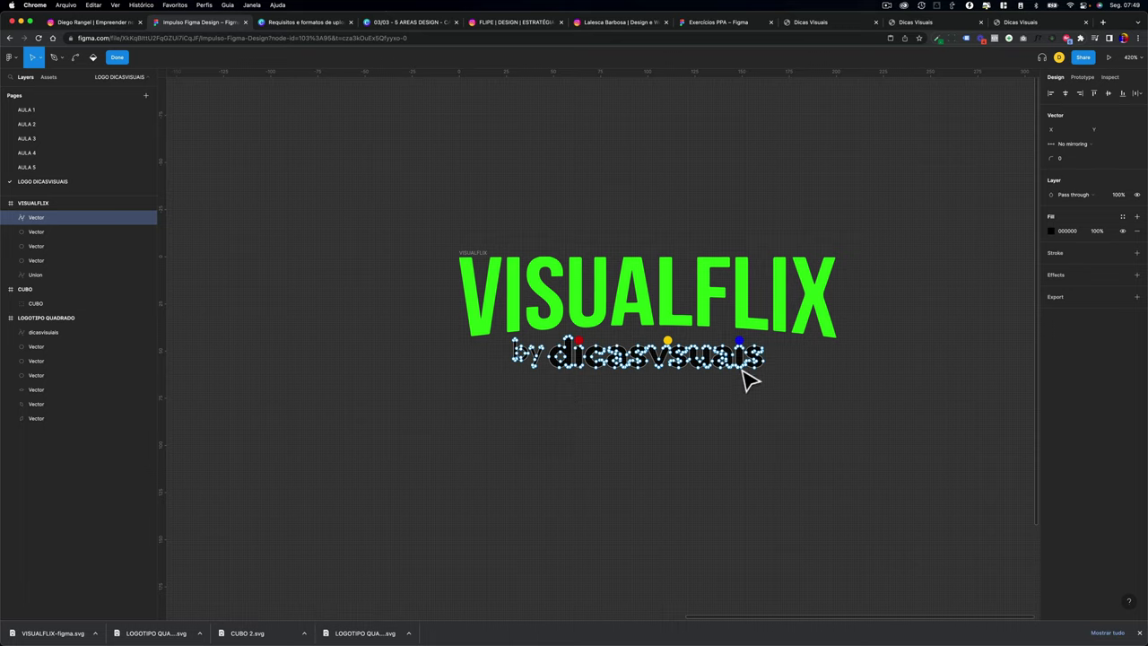
pyautogui.click(699, 408)
pyautogui.click(666, 359)
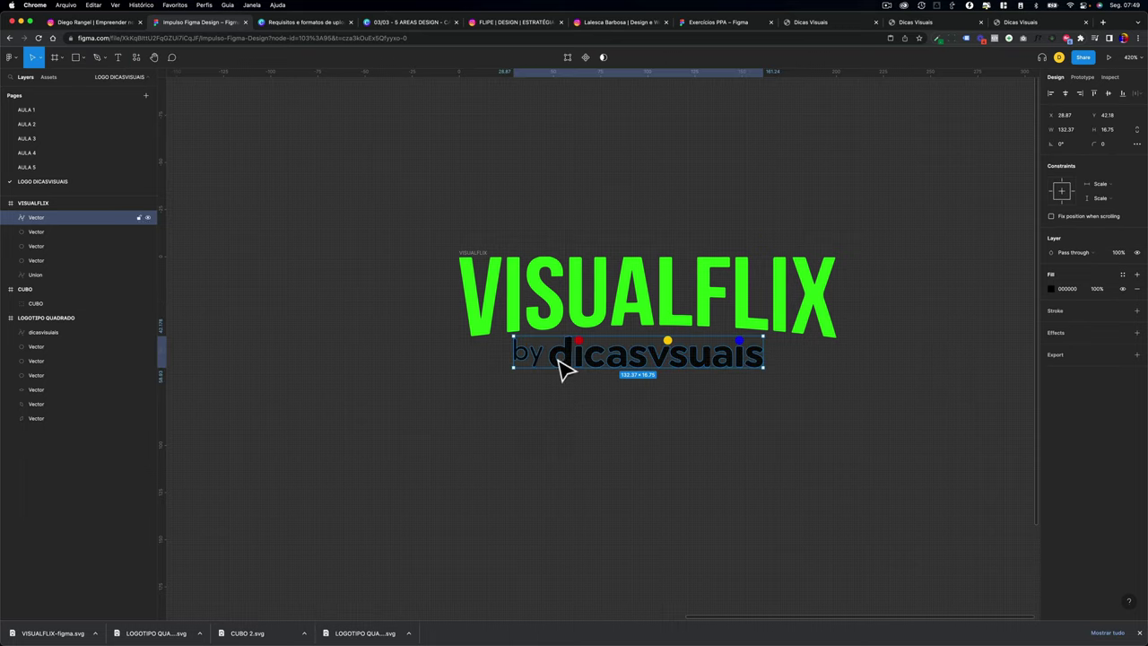
pyautogui.click(1052, 289)
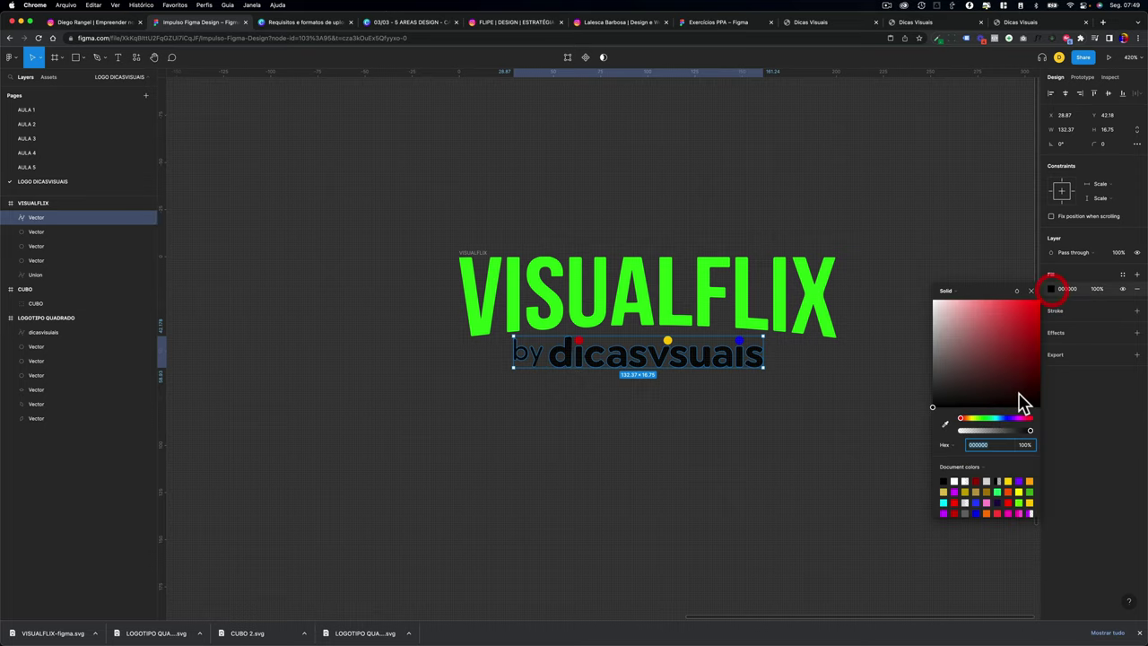
pyautogui.click(1019, 509)
pyautogui.click(825, 481)
# Export the VISUALFLIX frame with the magenta tagline as another SVG file in the _TUTORIAIS folder
pyautogui.click(471, 252)
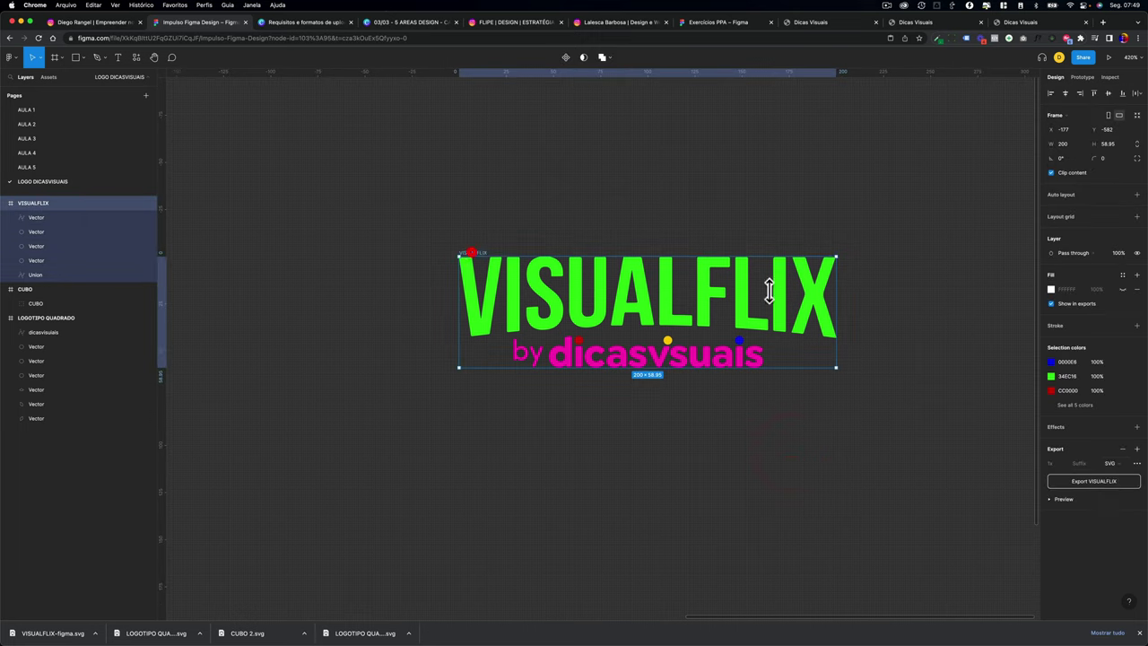
pyautogui.click(1100, 482)
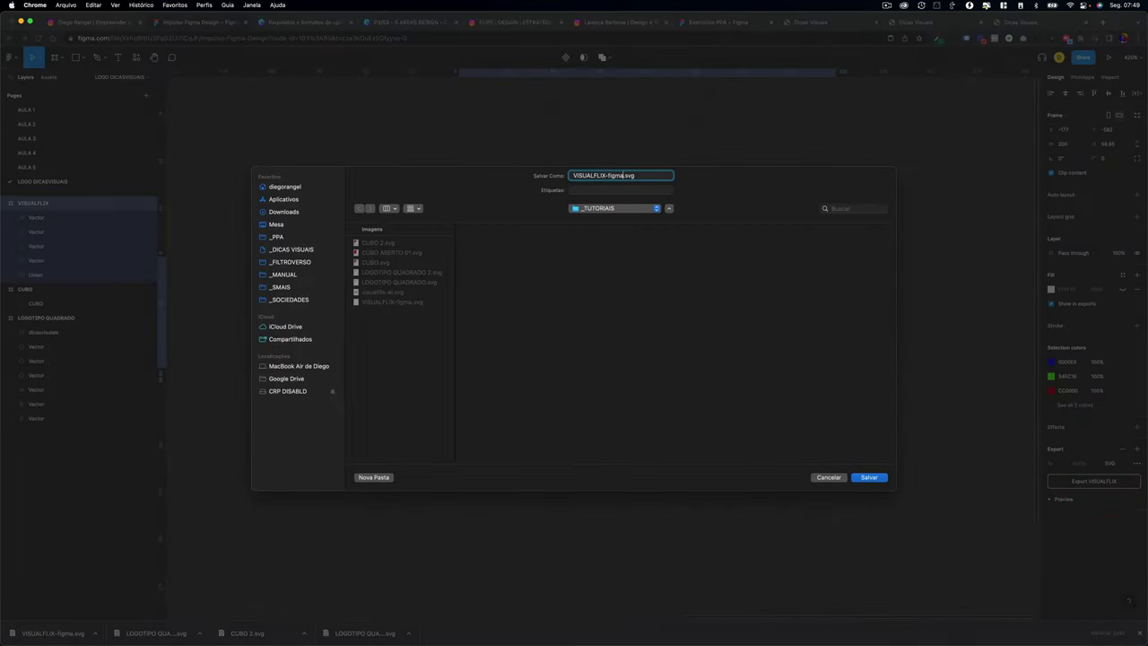
pyautogui.press('Return')
# Switch to the Canva design, upload the new VISUALFLIX SVG, and use it to replace the red VISUALFLIX logo on page 1
pyautogui.click(408, 21)
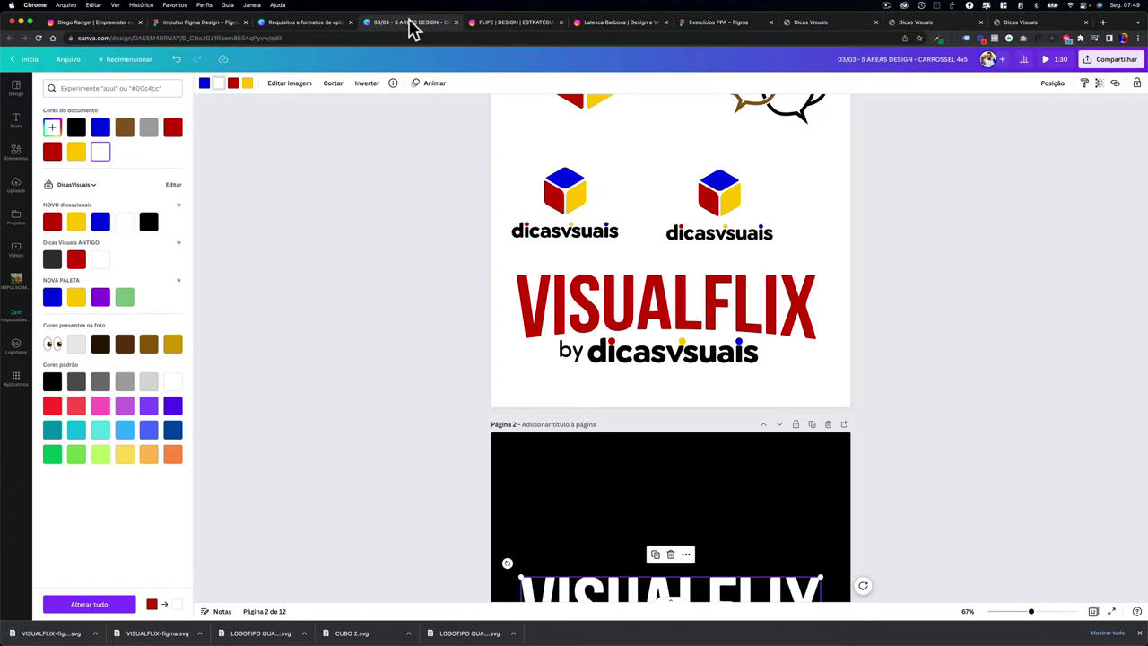
pyautogui.moveTo(79, 637); pyautogui.dragTo(120, 356)
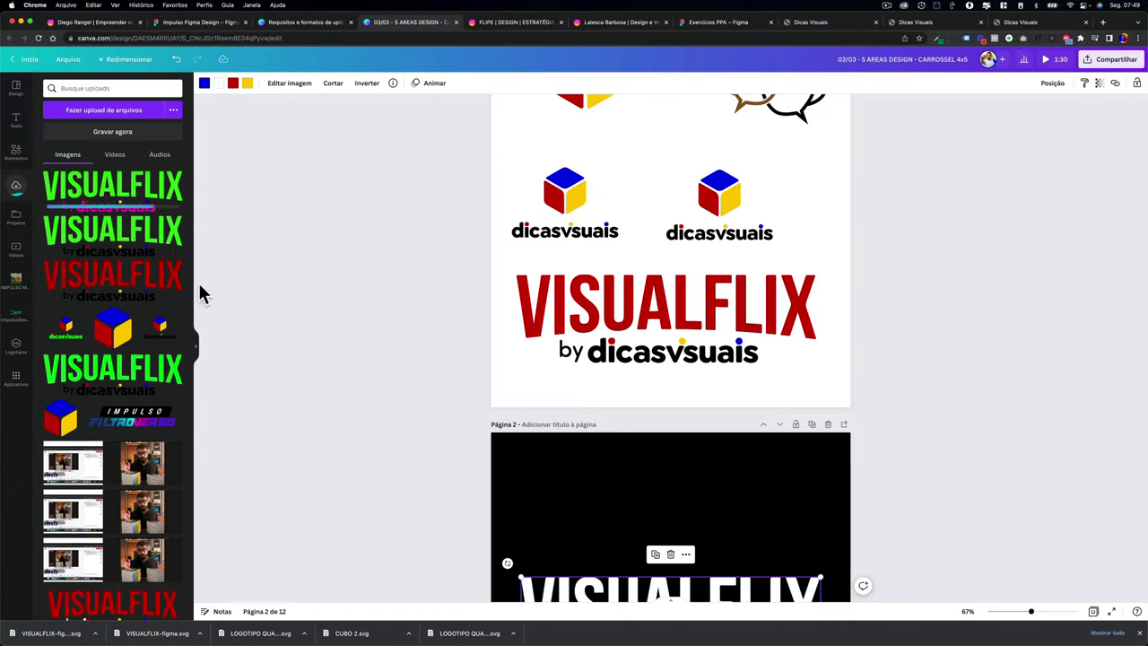
pyautogui.moveTo(107, 199); pyautogui.dragTo(543, 307)
pyautogui.click(136, 208)
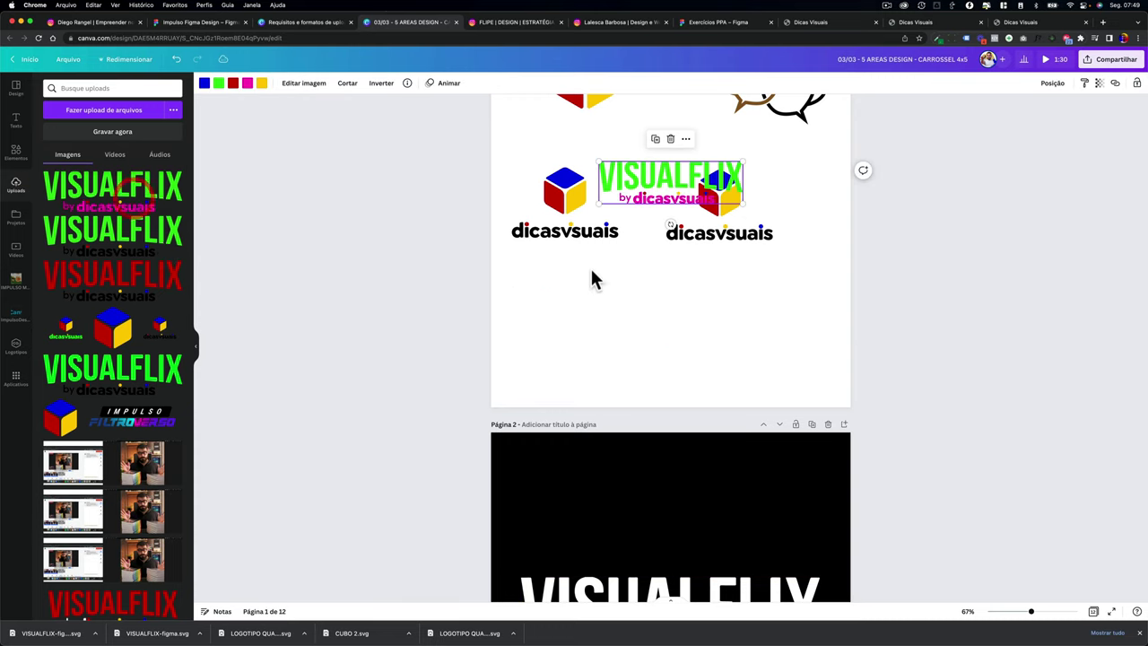
pyautogui.moveTo(638, 199); pyautogui.dragTo(638, 321)
# Recolor the magenta tagline black and the green VISUALFLIX lettering red, and enlarge the logo to fit below the dicasvisuais logos
pyautogui.click(249, 85)
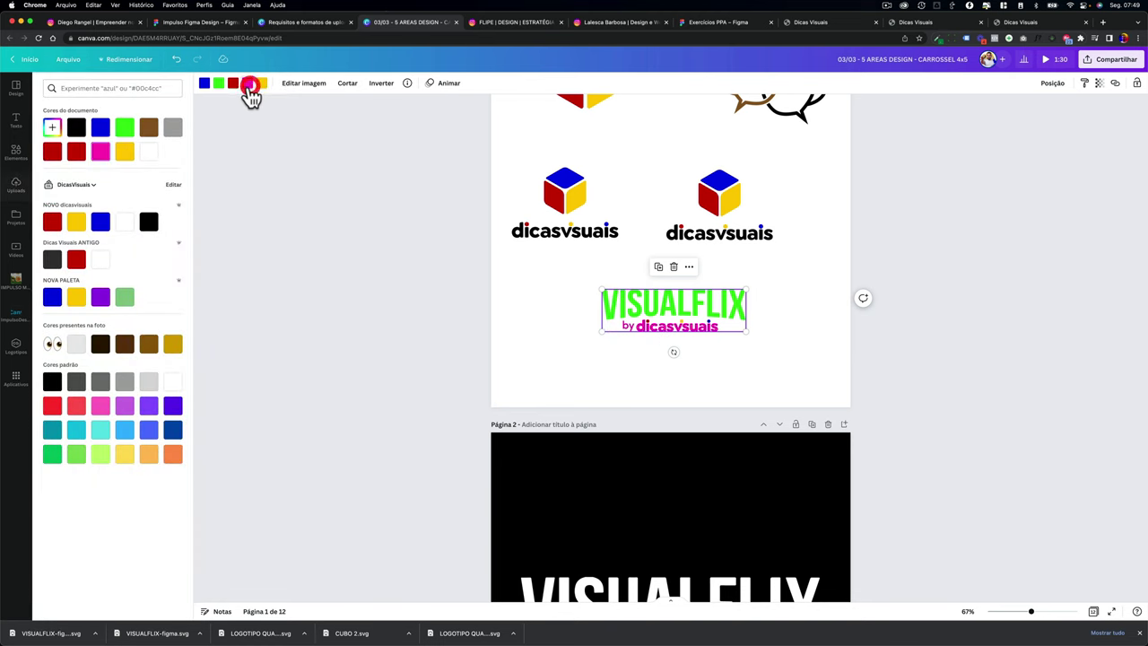
pyautogui.click(77, 127)
pyautogui.moveTo(601, 287); pyautogui.dragTo(500, 260)
pyautogui.click(218, 82)
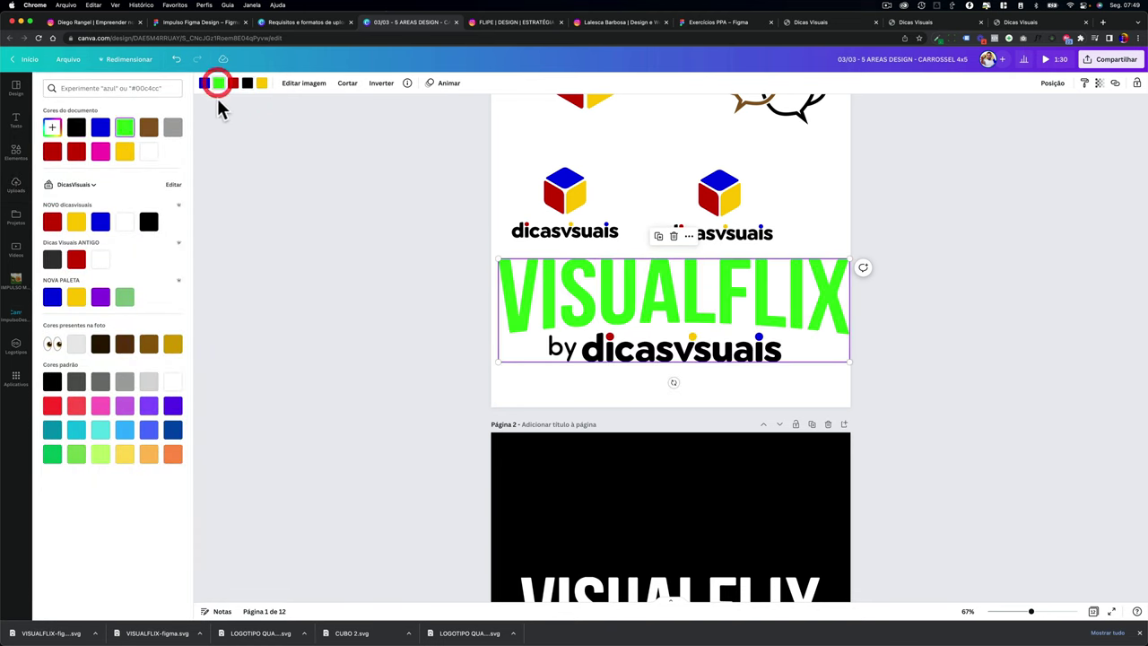
pyautogui.click(147, 127)
pyautogui.click(76, 151)
pyautogui.moveTo(513, 275); pyautogui.dragTo(538, 285)
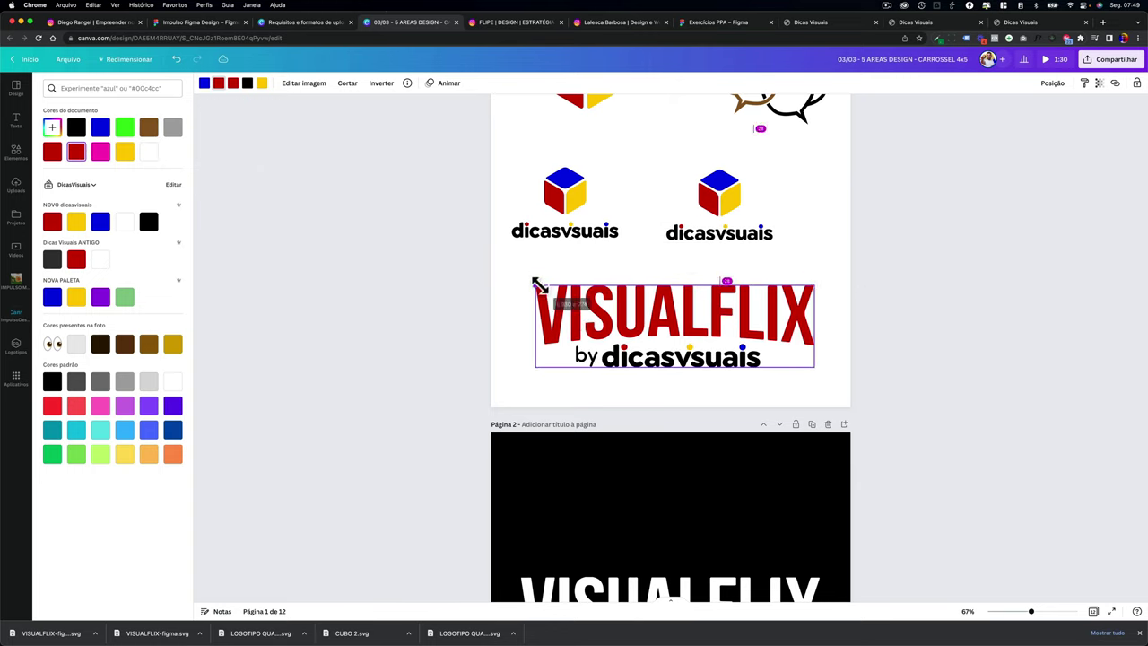
# Replace the white VISUALFLIX logo on black page 2 with a copy of the recolored logo, and center it horizontally
pyautogui.scroll(-5, 591, 330)
pyautogui.click(595, 334)
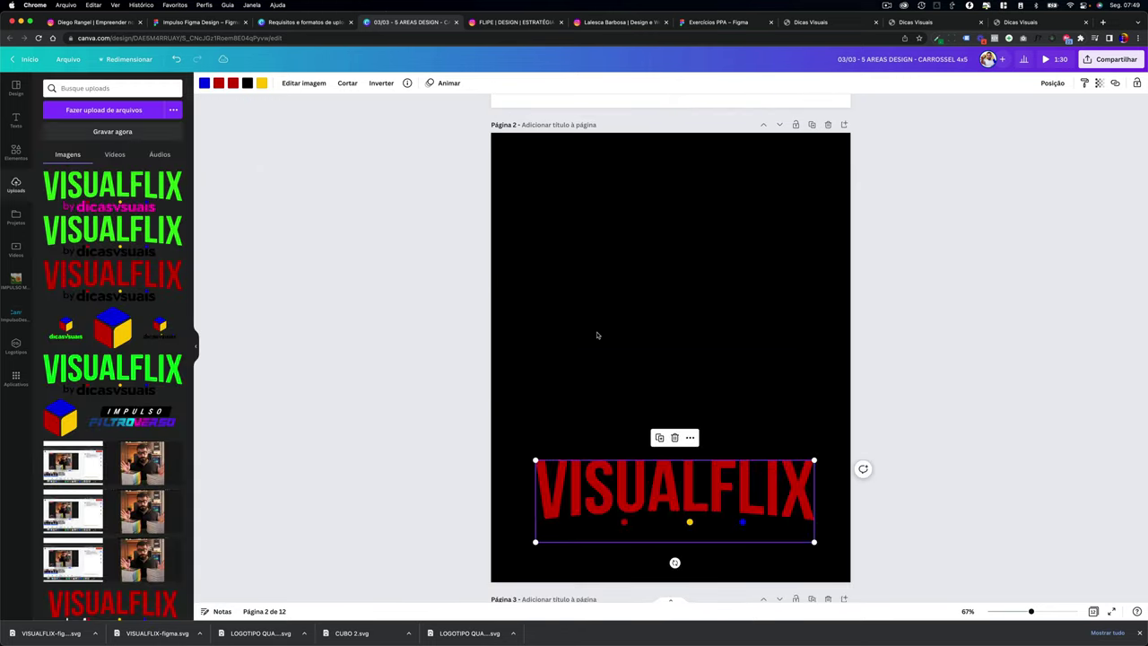
pyautogui.moveTo(618, 485); pyautogui.dragTo(611, 296)
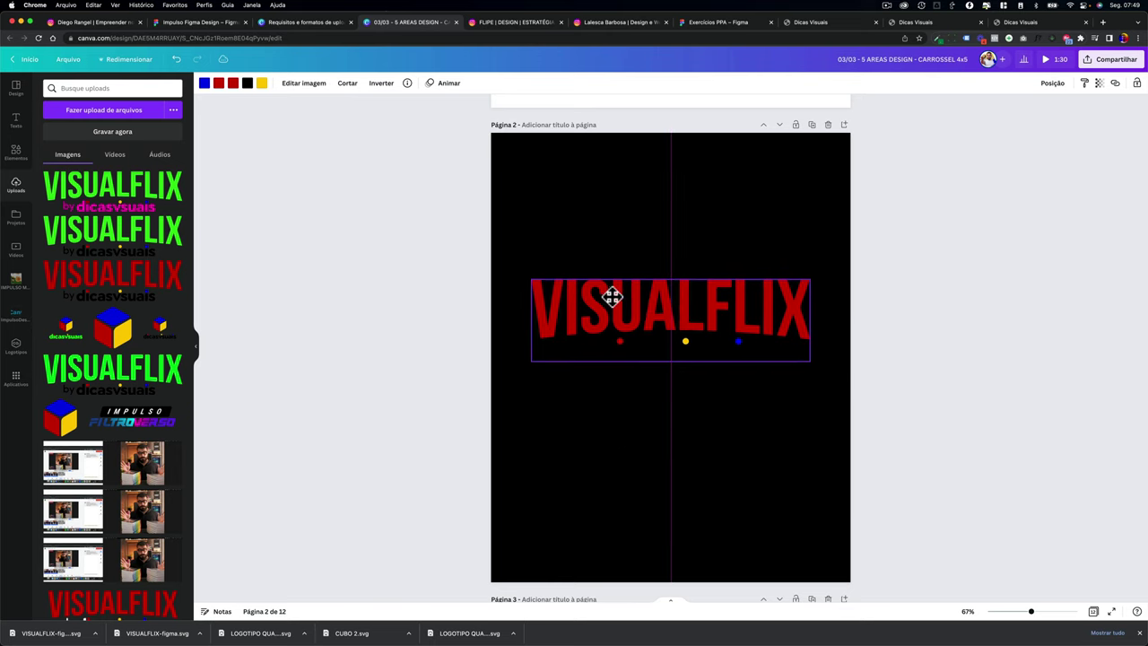
# Recolor the black "by dicasvisuais" tagline and the red VISUALFLIX lettering of the page 2 logo white
pyautogui.click(247, 83)
pyautogui.click(100, 152)
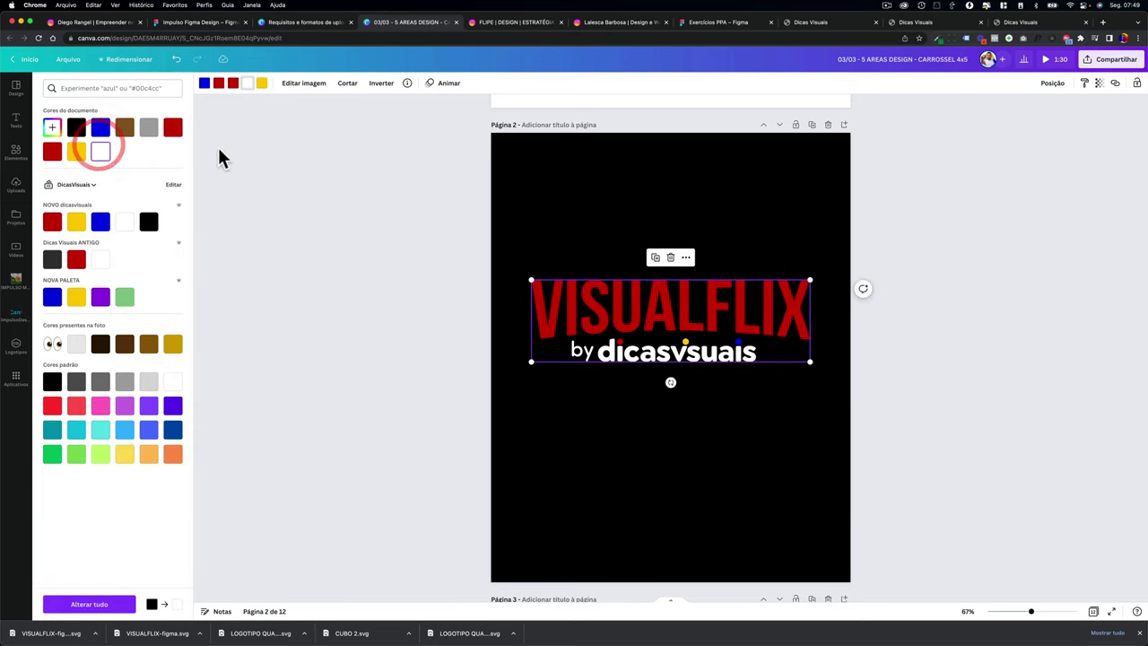
pyautogui.click(218, 84)
pyautogui.click(100, 151)
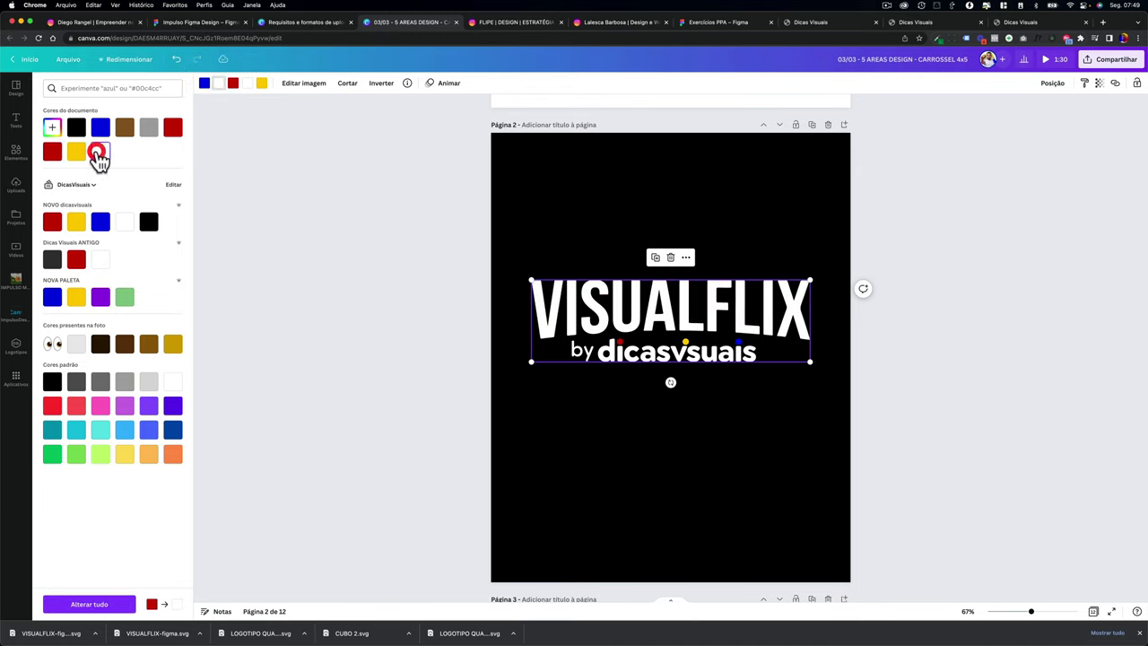
# Shrink the white VISUALFLIX logo slightly and center it on page 2
pyautogui.moveTo(629, 336); pyautogui.dragTo(629, 373)
pyautogui.moveTo(535, 320); pyautogui.dragTo(553, 326)
pyautogui.click(469, 299)
pyautogui.click(424, 237)
pyautogui.scroll(-10, 117, 412)
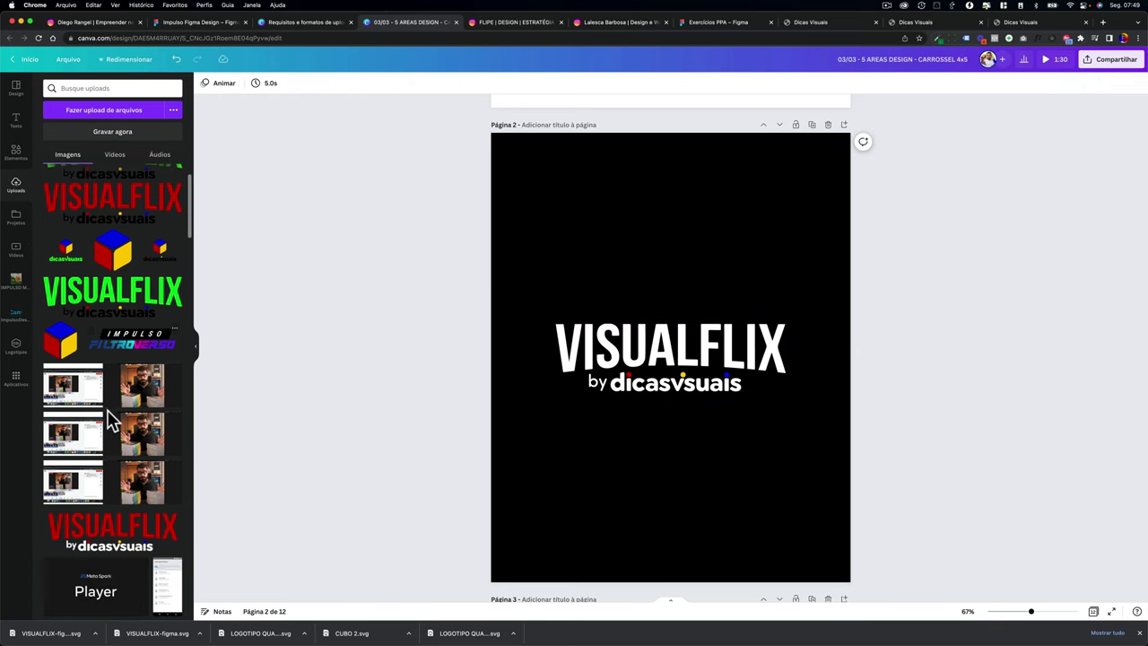
pyautogui.scroll(10, 108, 410)
# Apply the Sopro element animation to the white VISUALFLIX logo on page 2
pyautogui.click(564, 324)
pyautogui.click(420, 187)
pyautogui.click(591, 307)
pyautogui.click(592, 345)
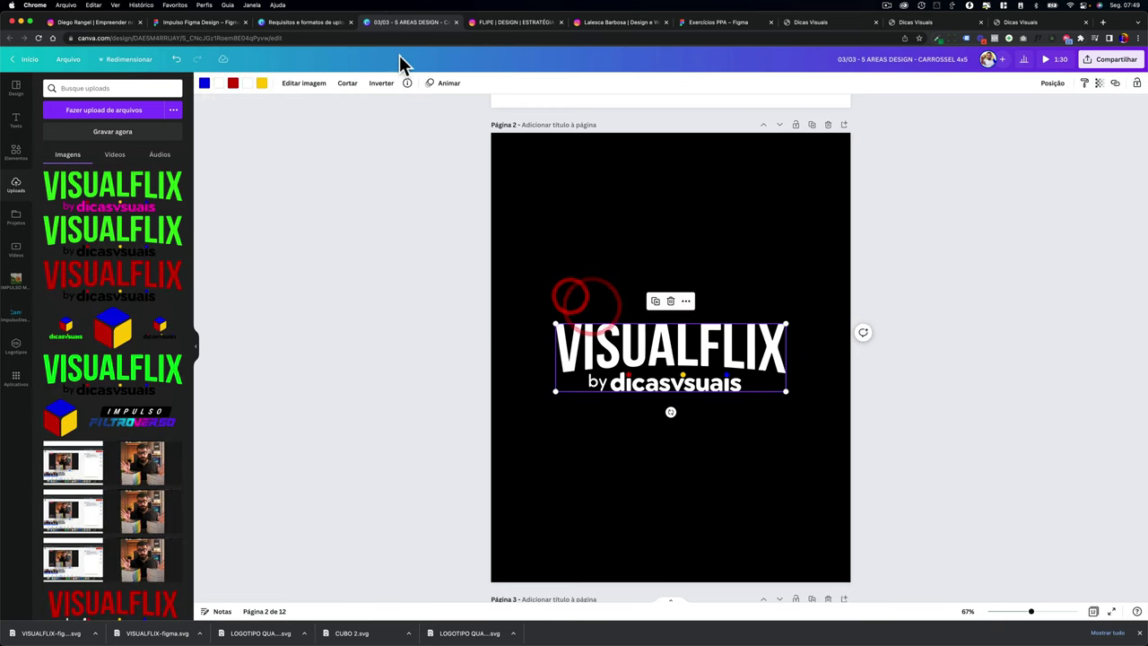
pyautogui.click(440, 83)
pyautogui.click(170, 203)
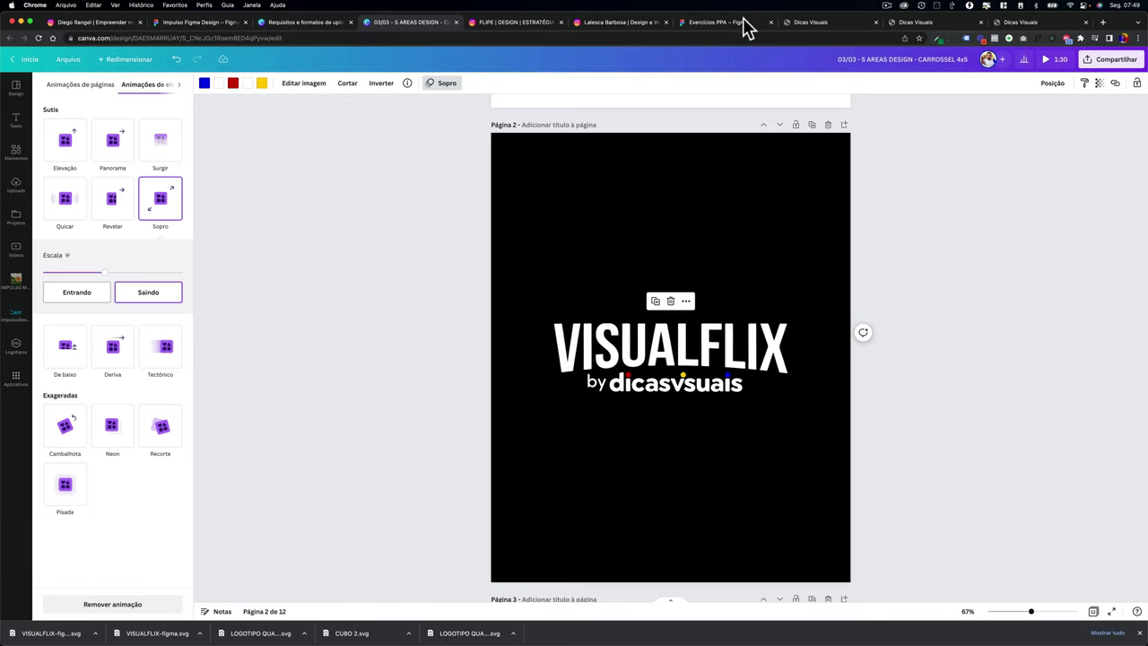
# Look through the Dicas Visuais course page, the flipeagencia Instagram profile and the Exercícios PPA Figma file
pyautogui.click(791, 21)
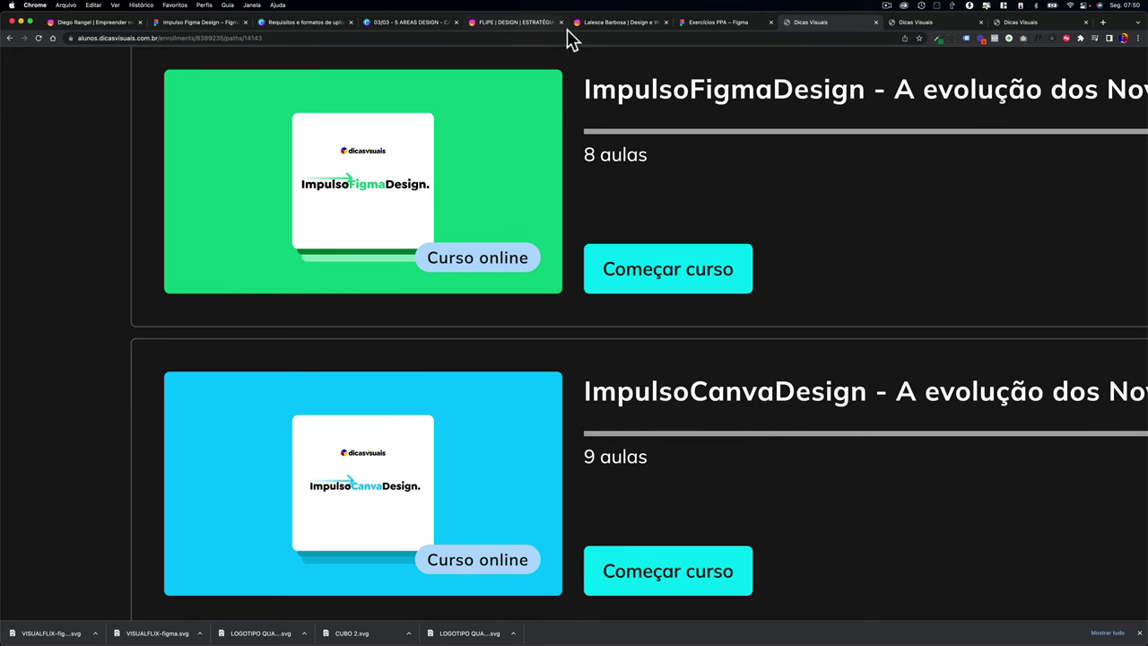
pyautogui.click(614, 27)
pyautogui.click(513, 27)
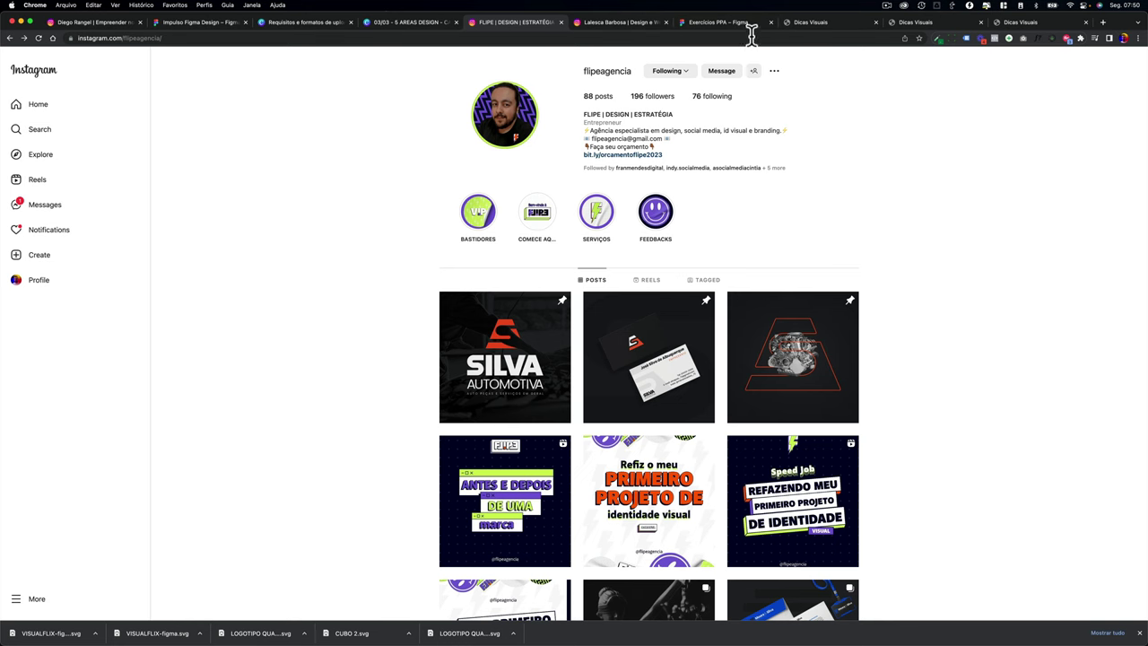
pyautogui.click(717, 22)
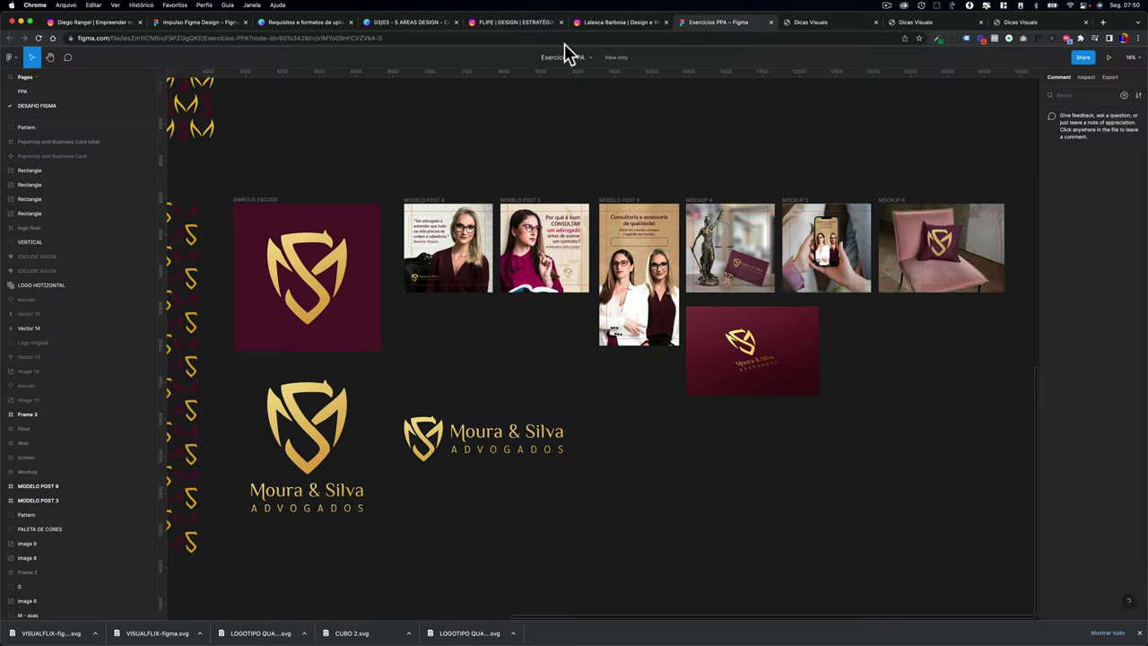
pyautogui.click(797, 24)
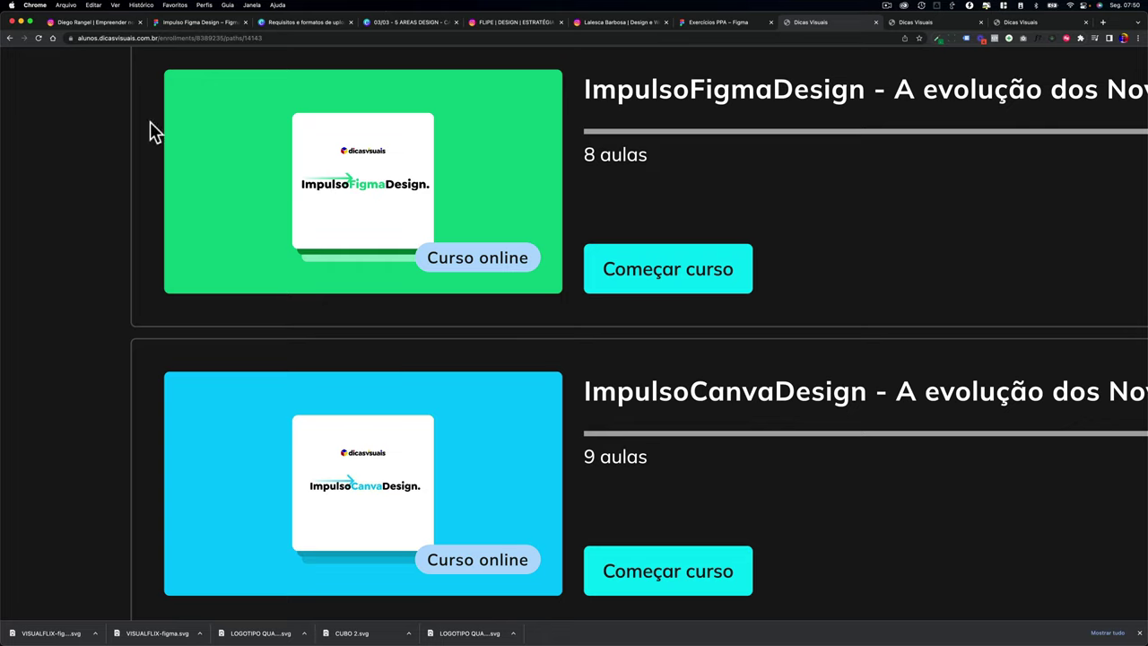
# Switch to the dicasvisuais Instagram profile and examine its header details enlarged, returning to the default page size
pyautogui.click(99, 24)
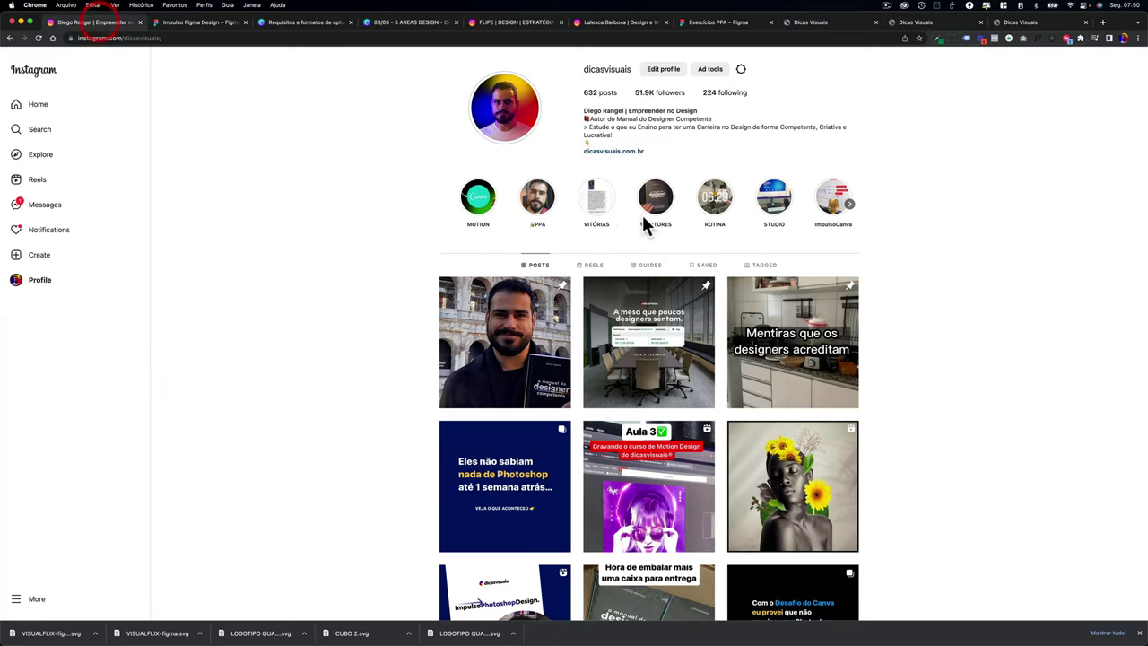
pyautogui.press('super+equal')
pyautogui.press('super+equal')
pyautogui.press('super+equal')
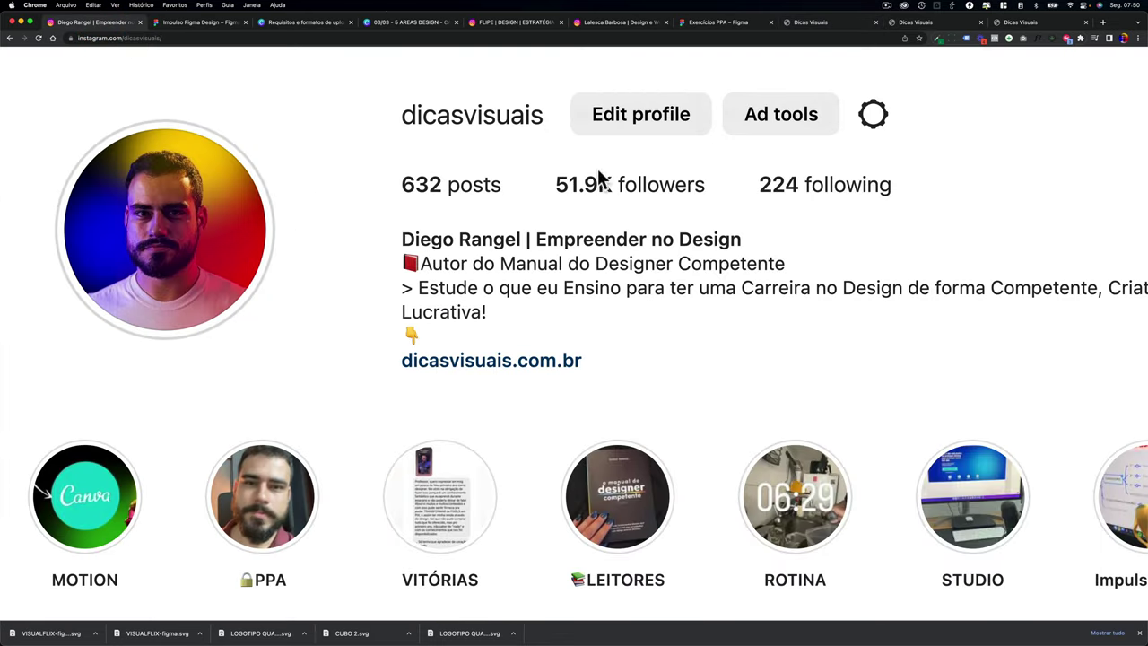
pyautogui.press('super+0')
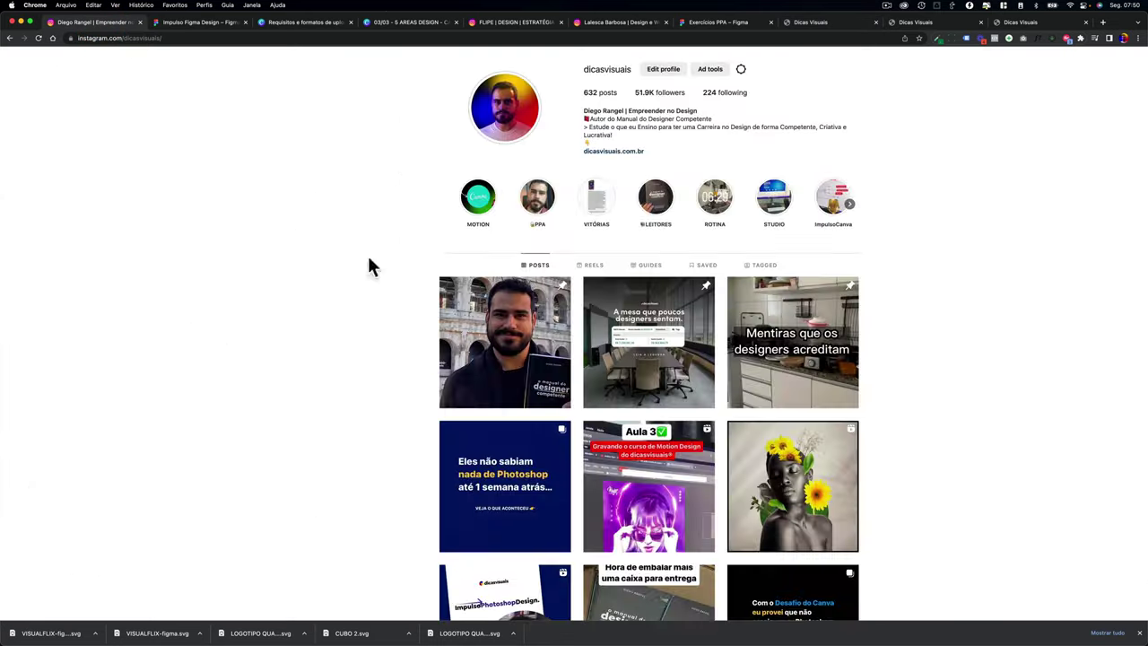